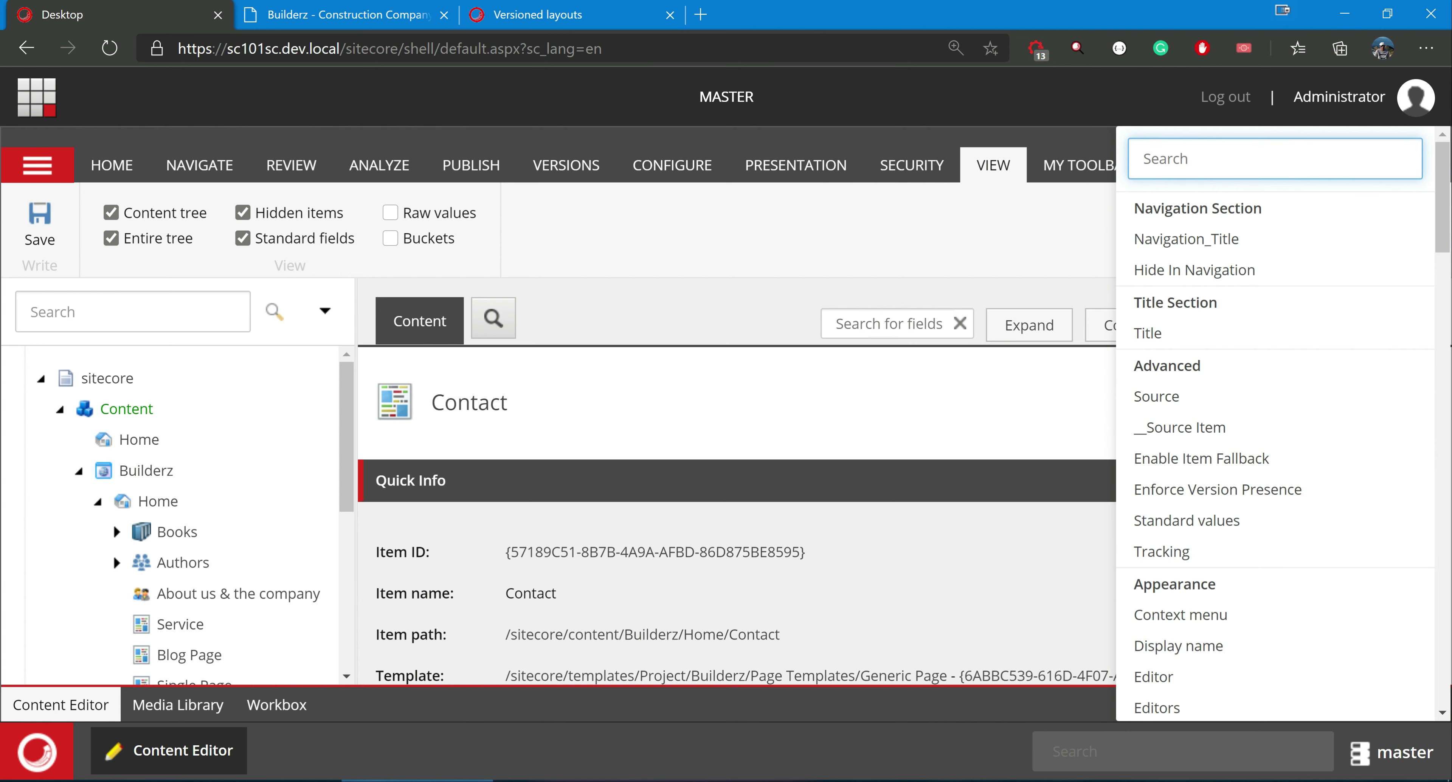
Step: Find the Layout section of the Contact item with the search "render" and compare its Renderings and Final renderings fields
text(render)
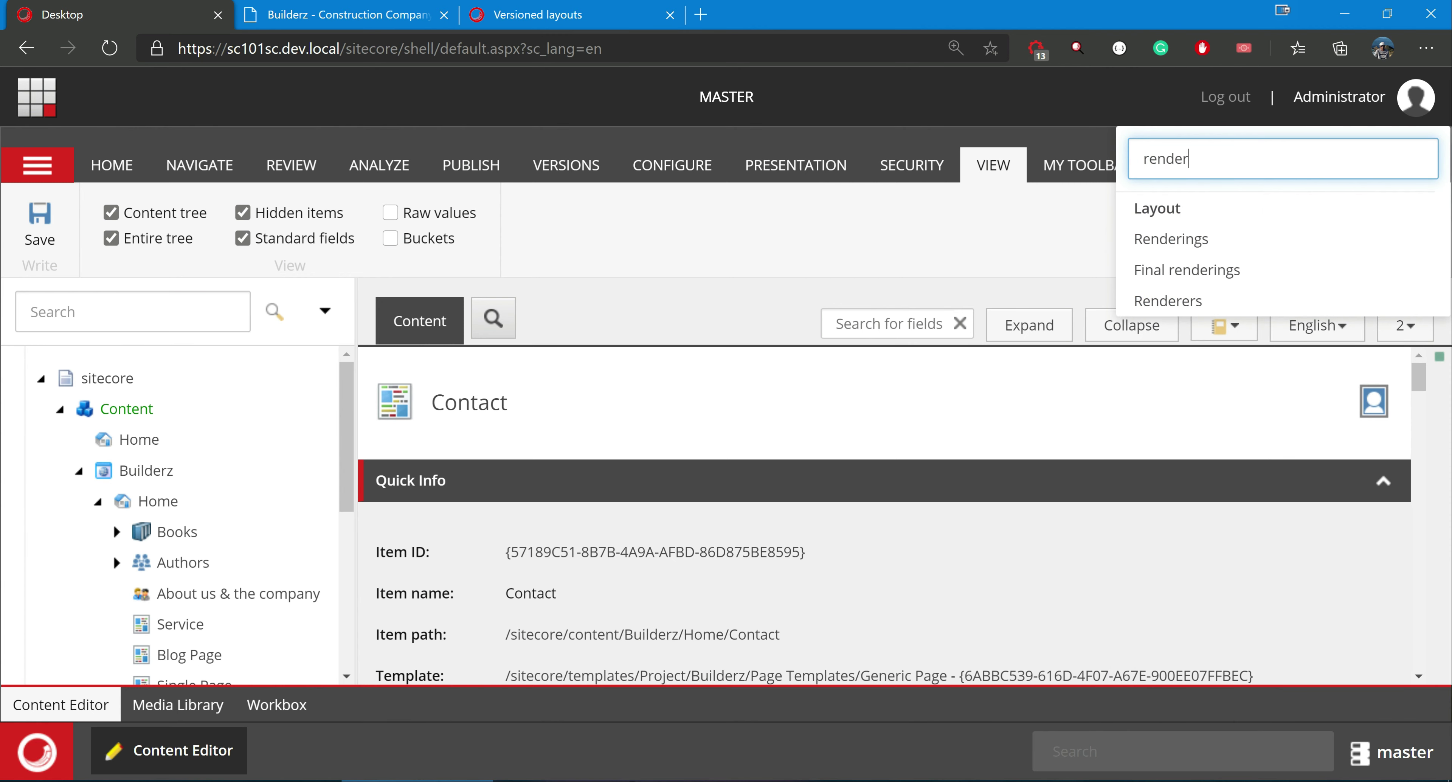
click(1167, 209)
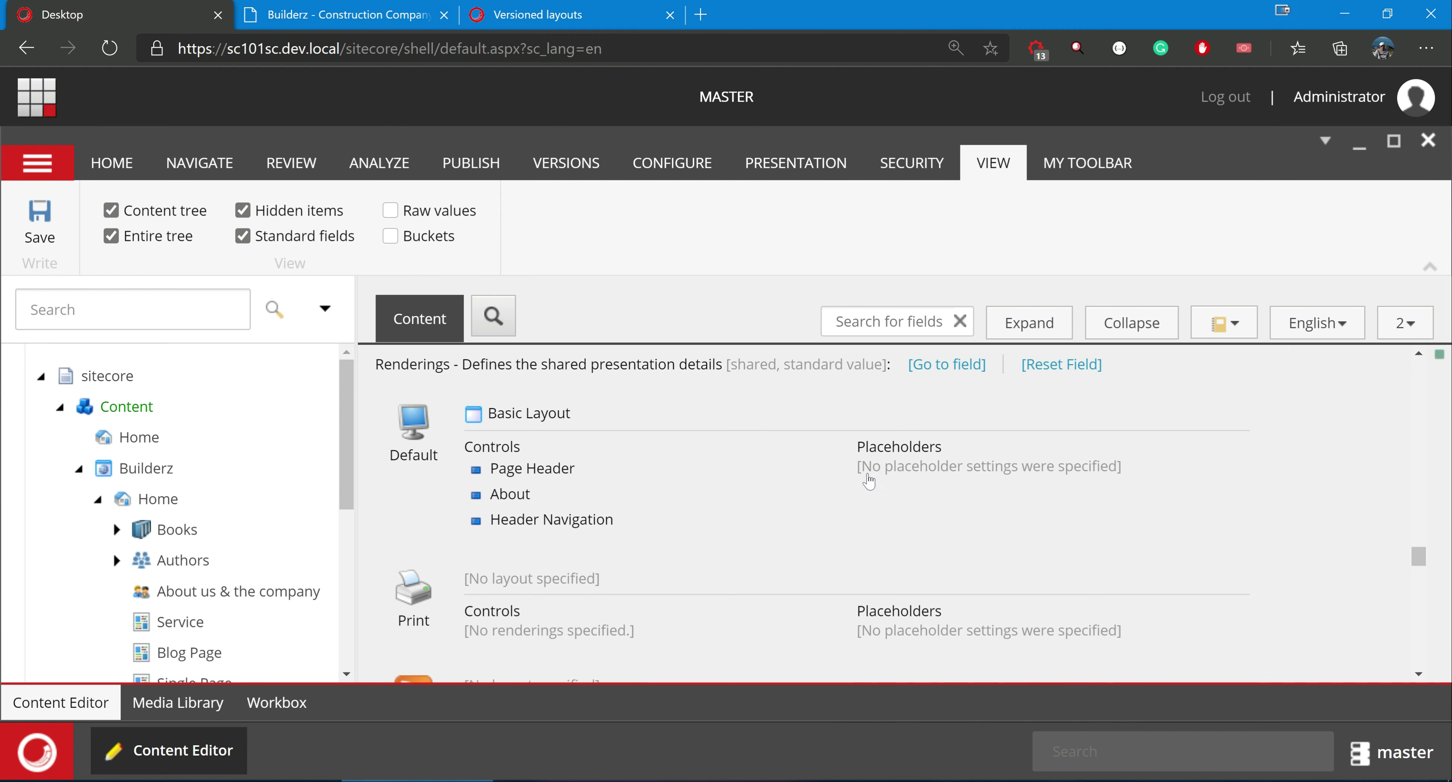
click(1431, 271)
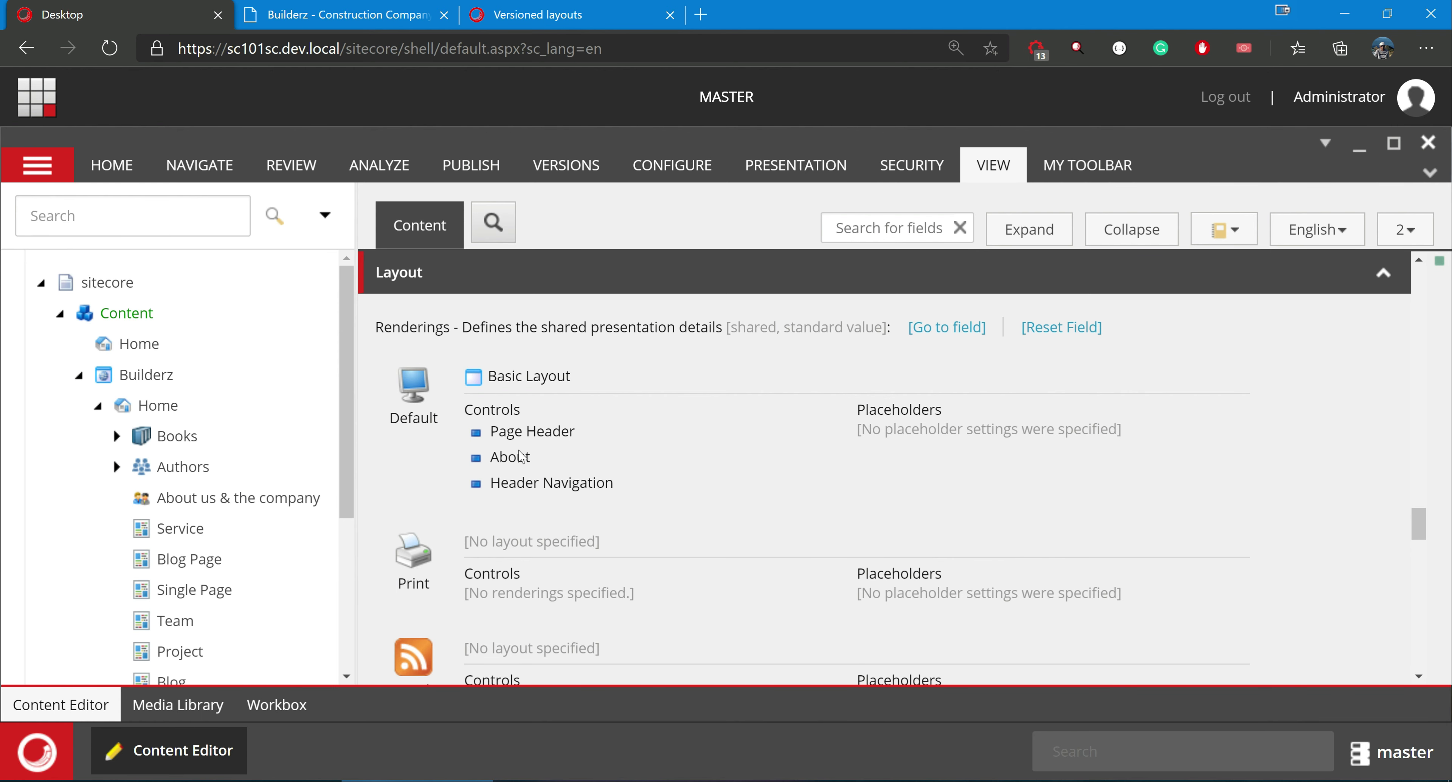
scroll(524, 449, down, 3)
scroll(522, 447, down, 3)
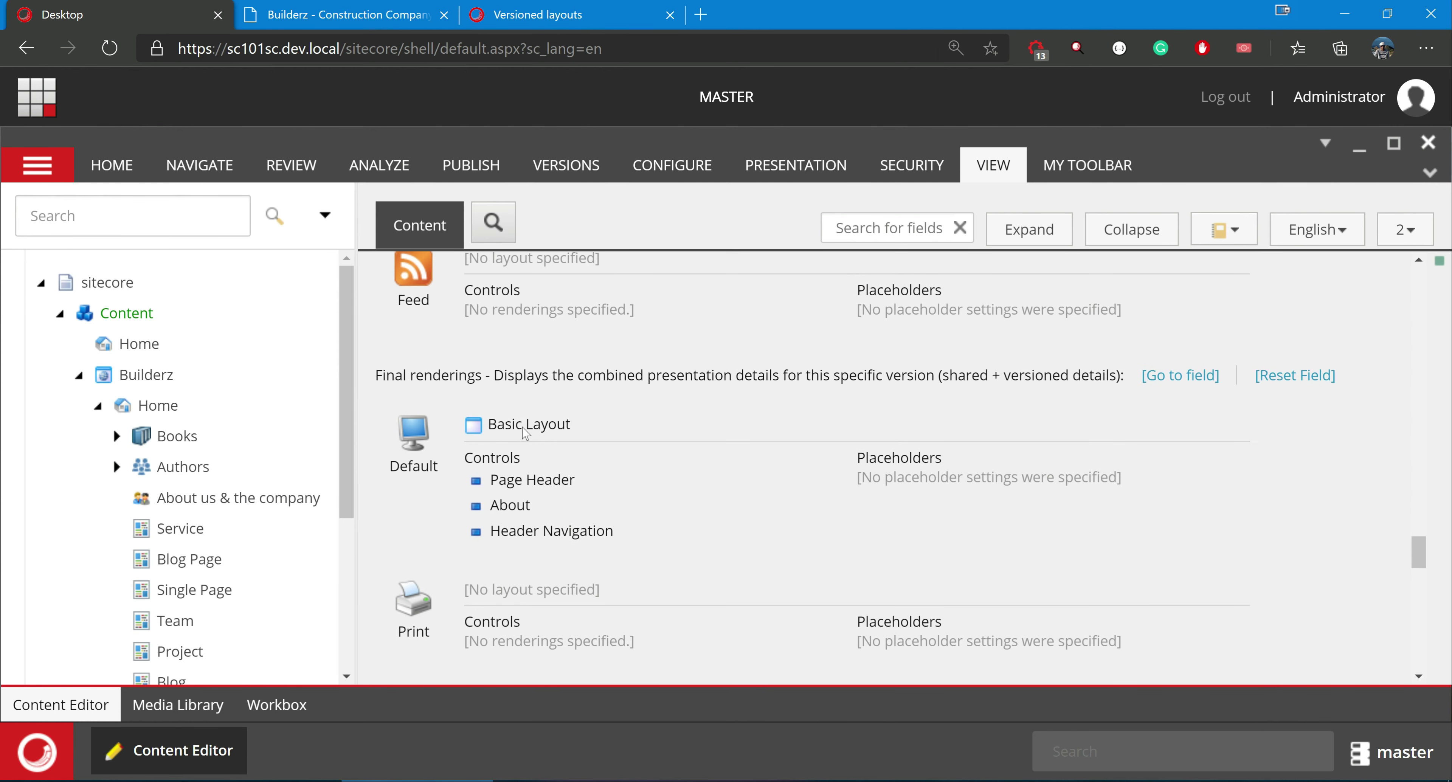
scroll(531, 479, up, 16)
scroll(532, 464, down, 3)
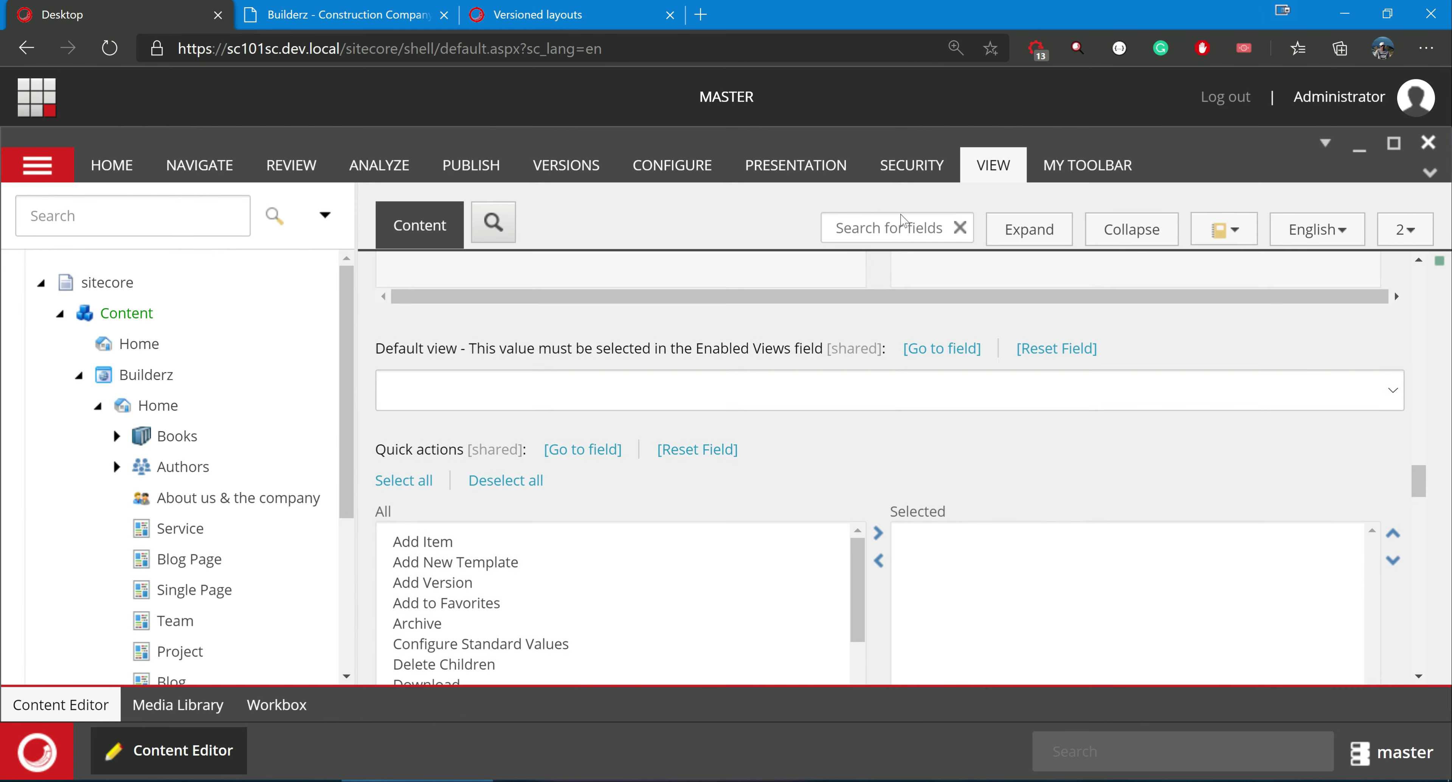
Step: Show raw values for the Contact item and inspect the contents of the Renderings and Final renderings fields
click(1429, 172)
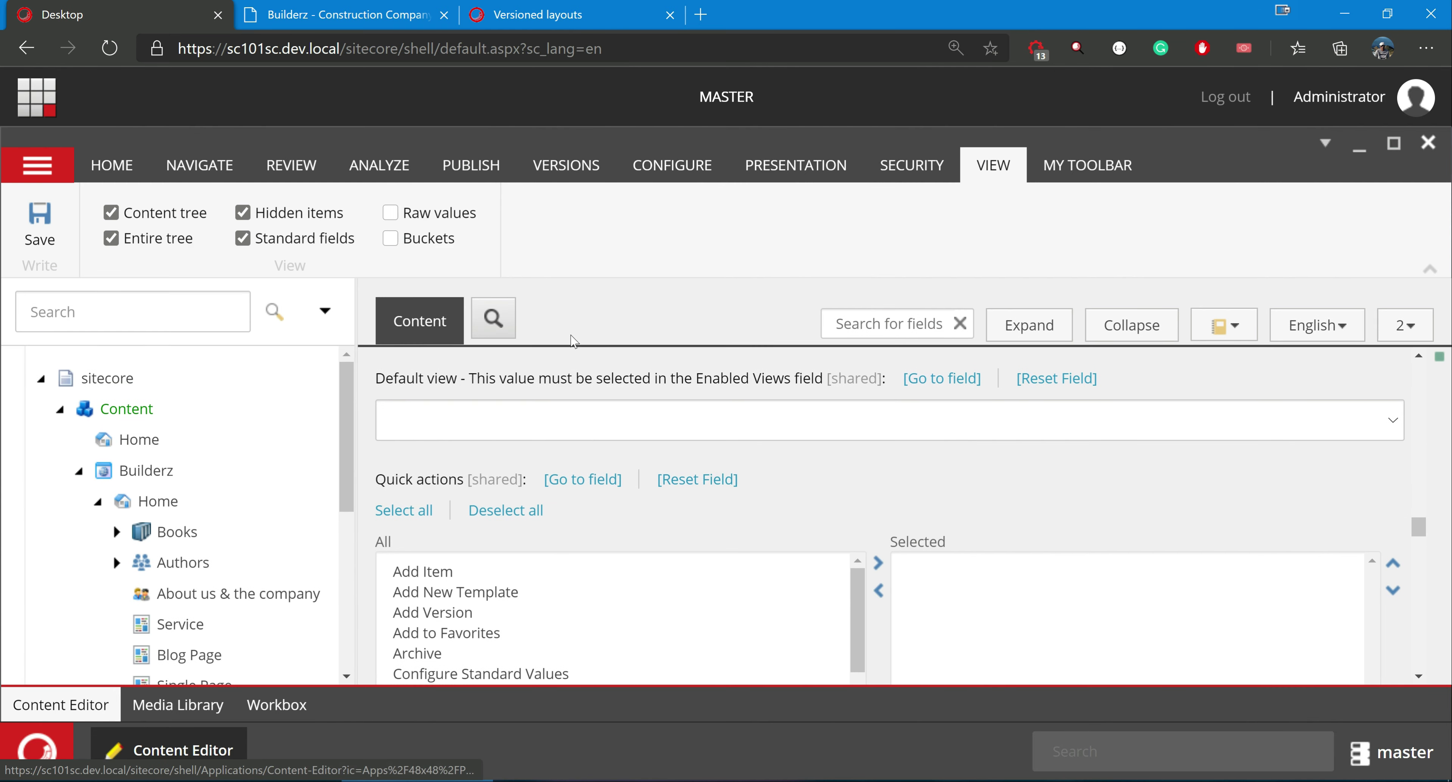
click(390, 213)
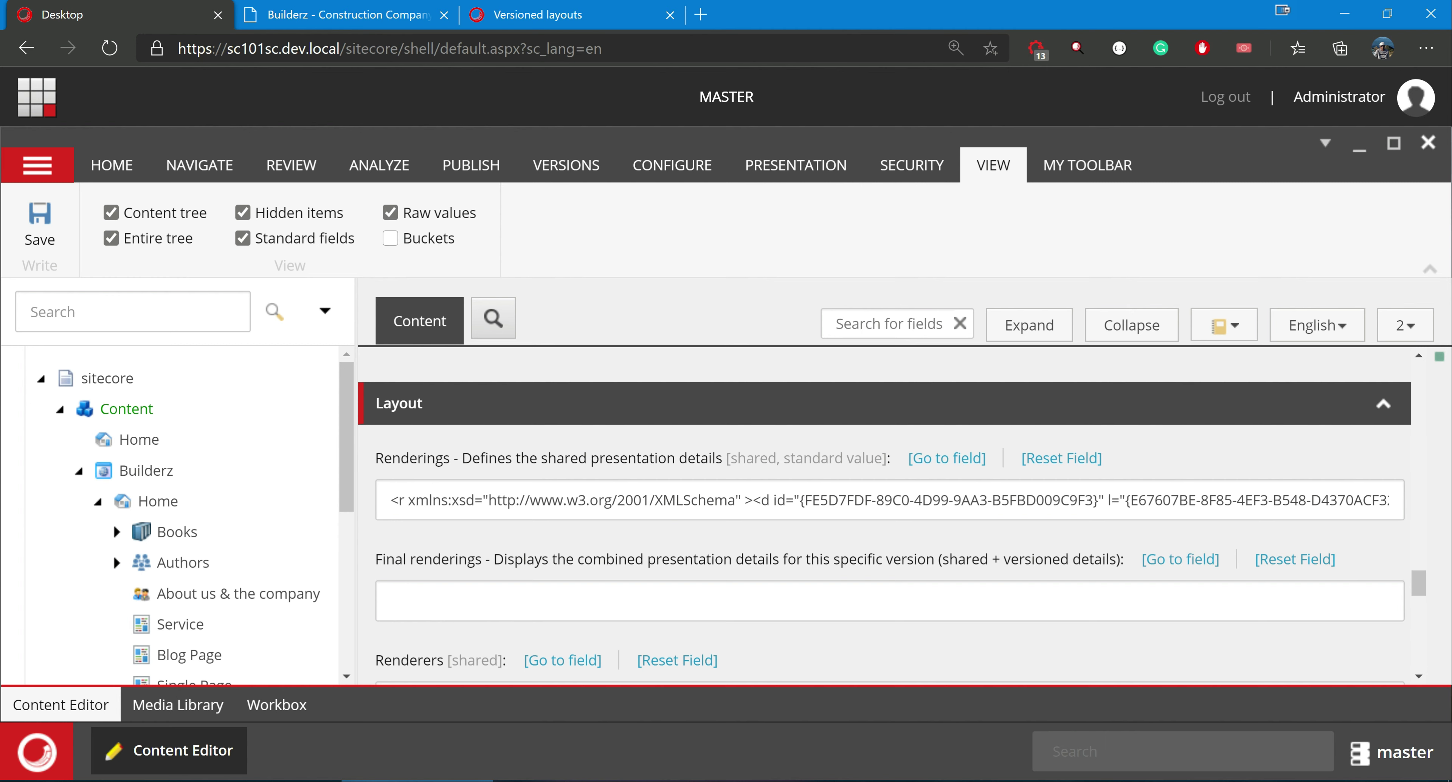
click(395, 601)
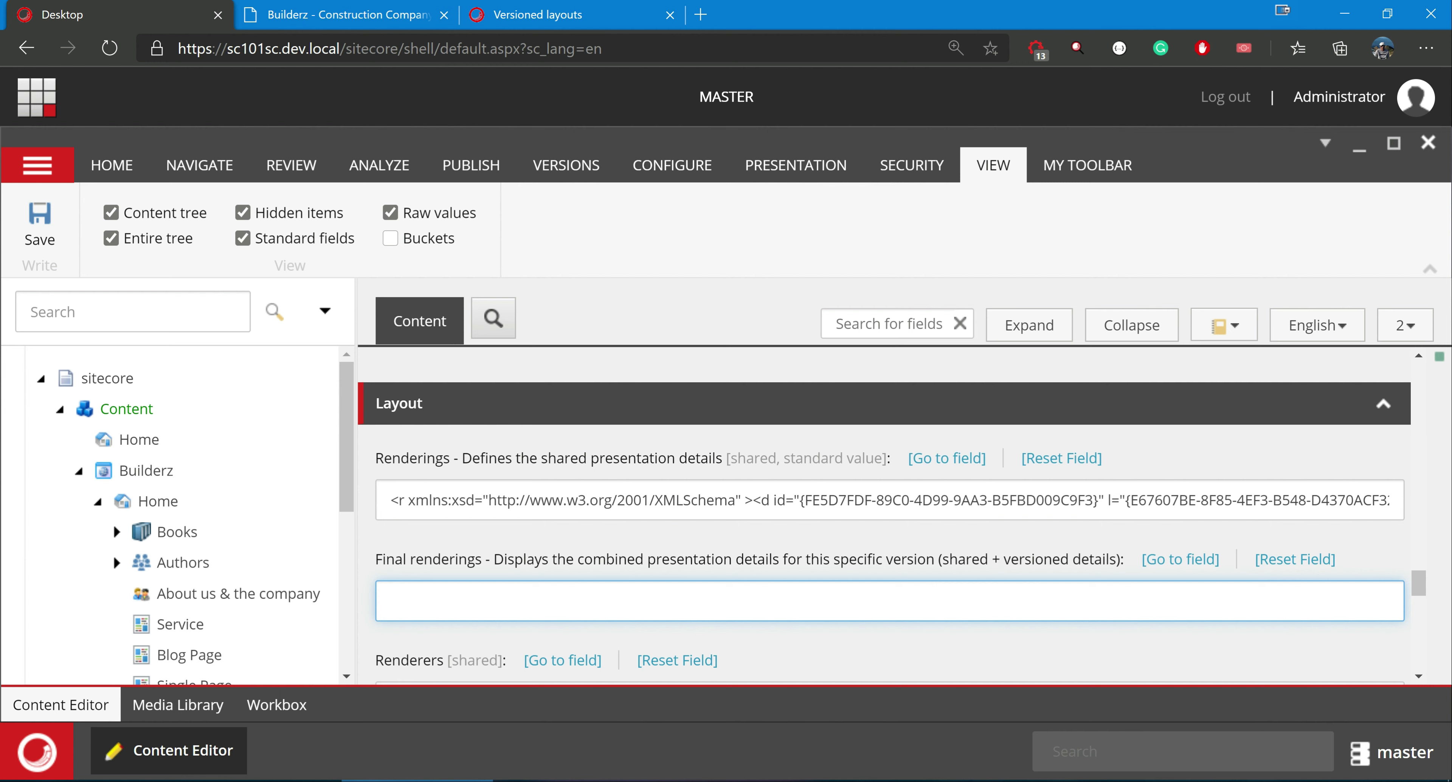
key(shift+Tab)
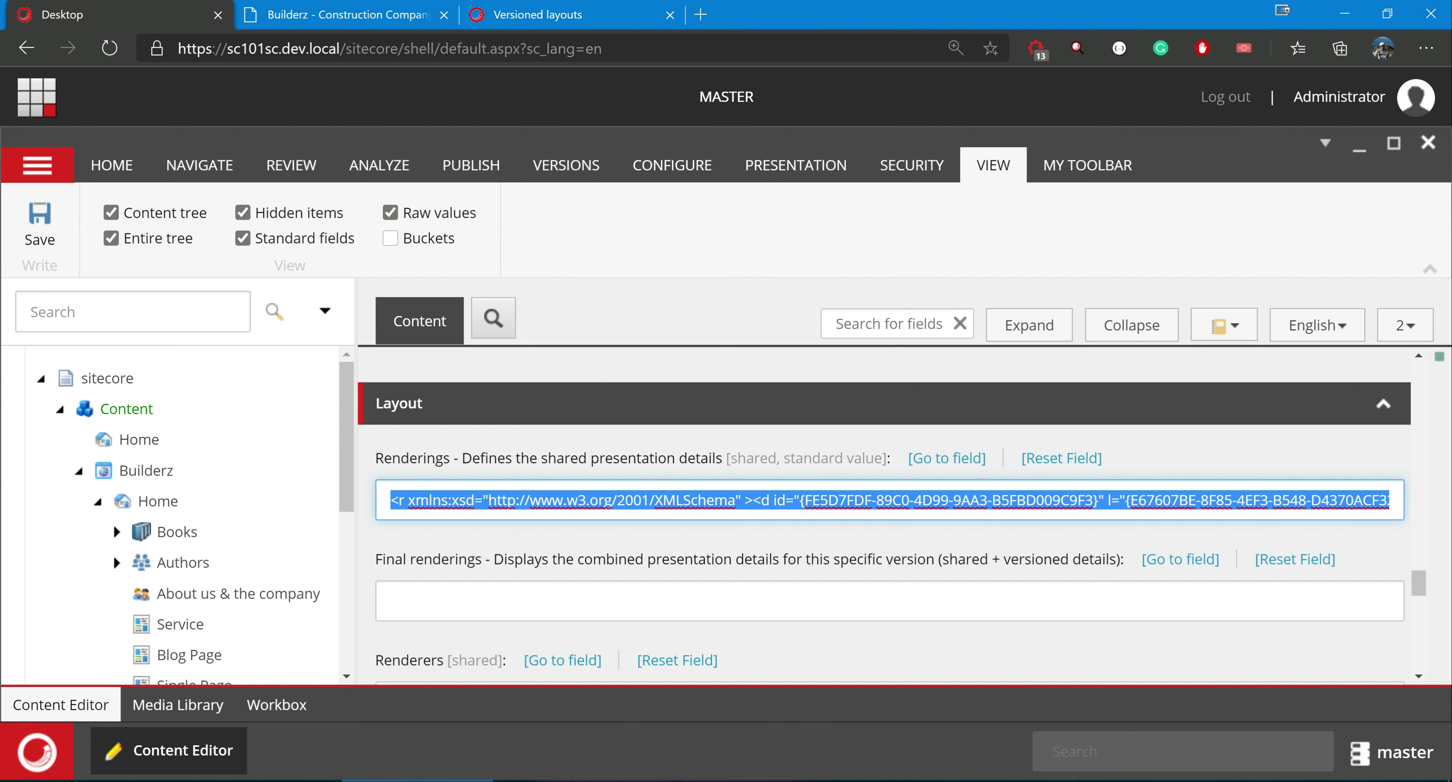
double_click(633, 500)
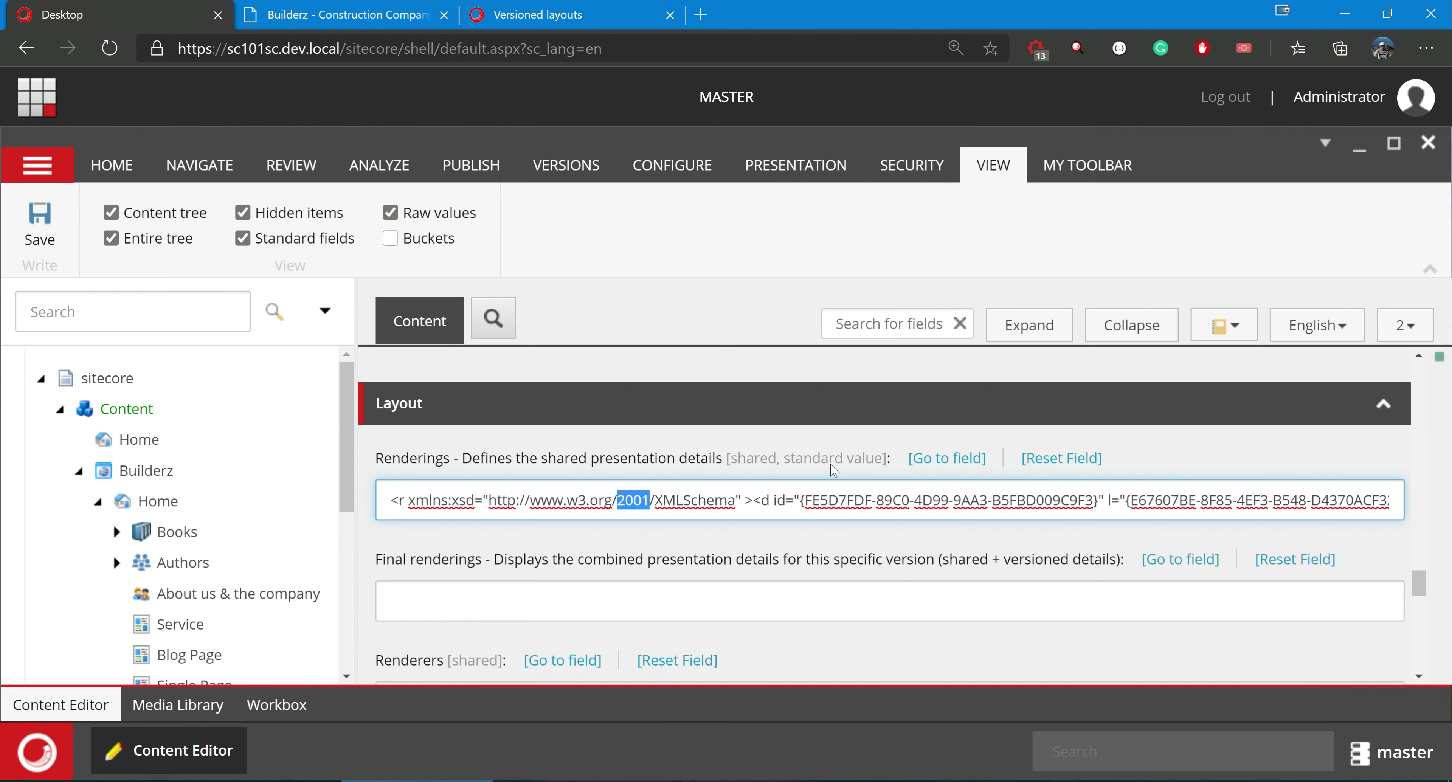
Step: Turn off the display of raw values and standard fields
click(390, 214)
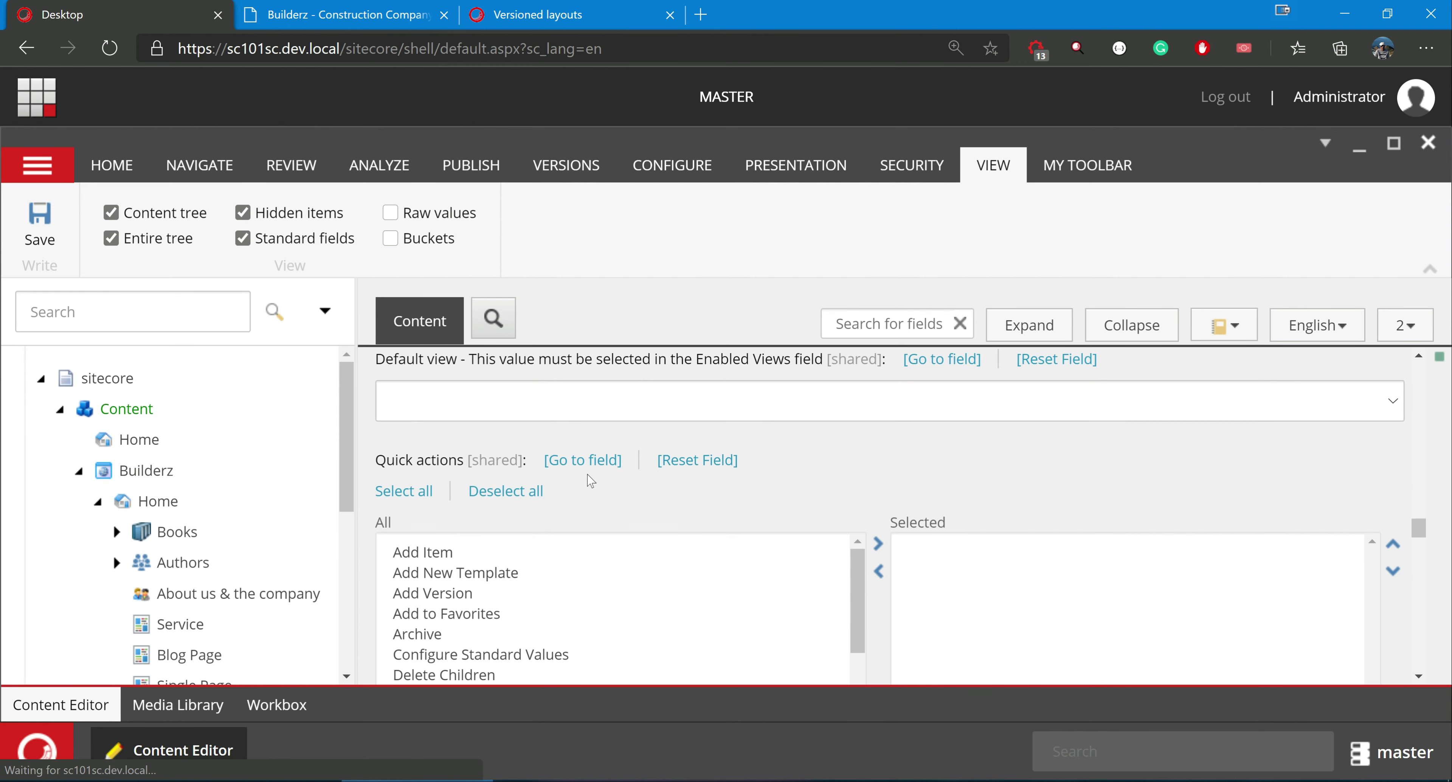
scroll(589, 482, up, 20)
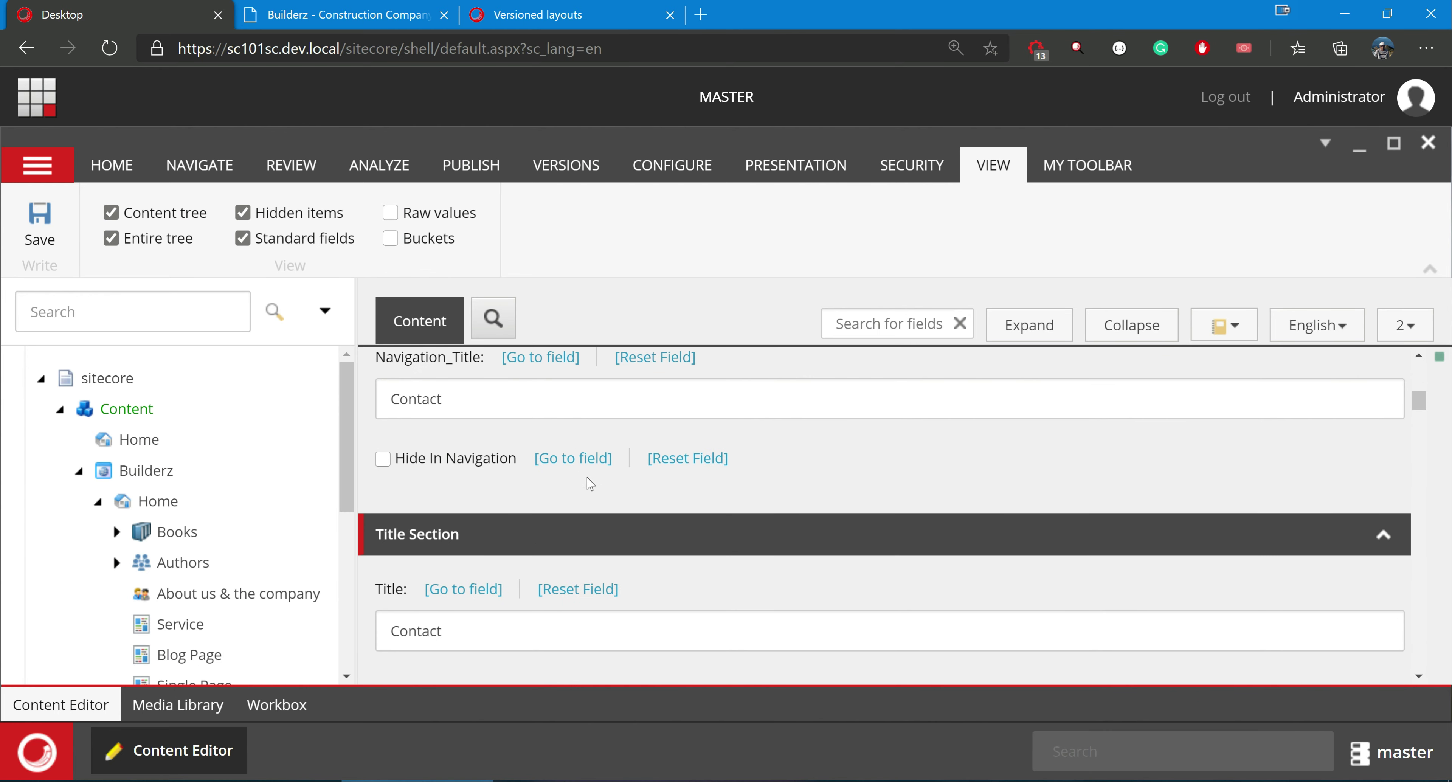
click(244, 239)
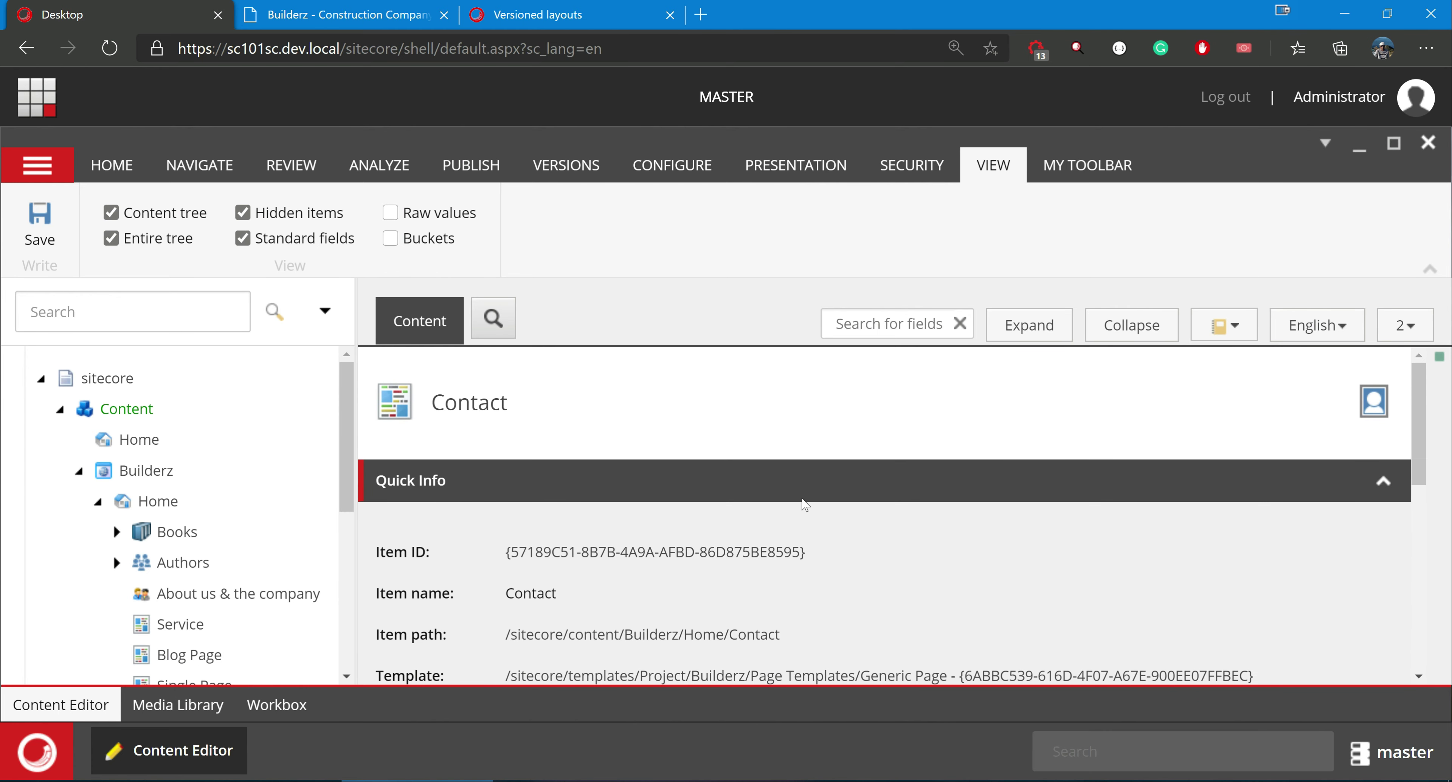
Step: Compare the shared and final layouts in the Contact item's layout details, and close the dialog
scroll(802, 505, down, 3)
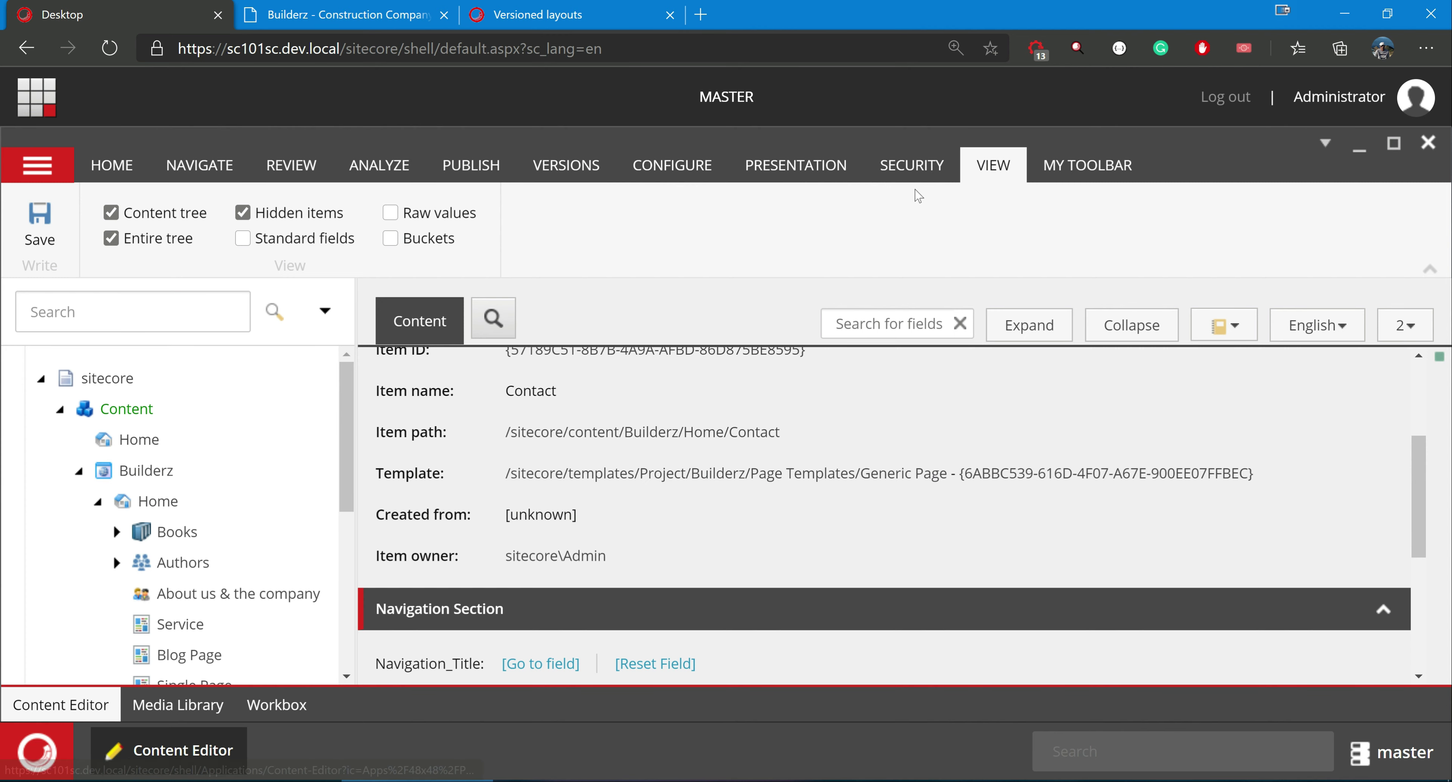
click(809, 180)
click(127, 231)
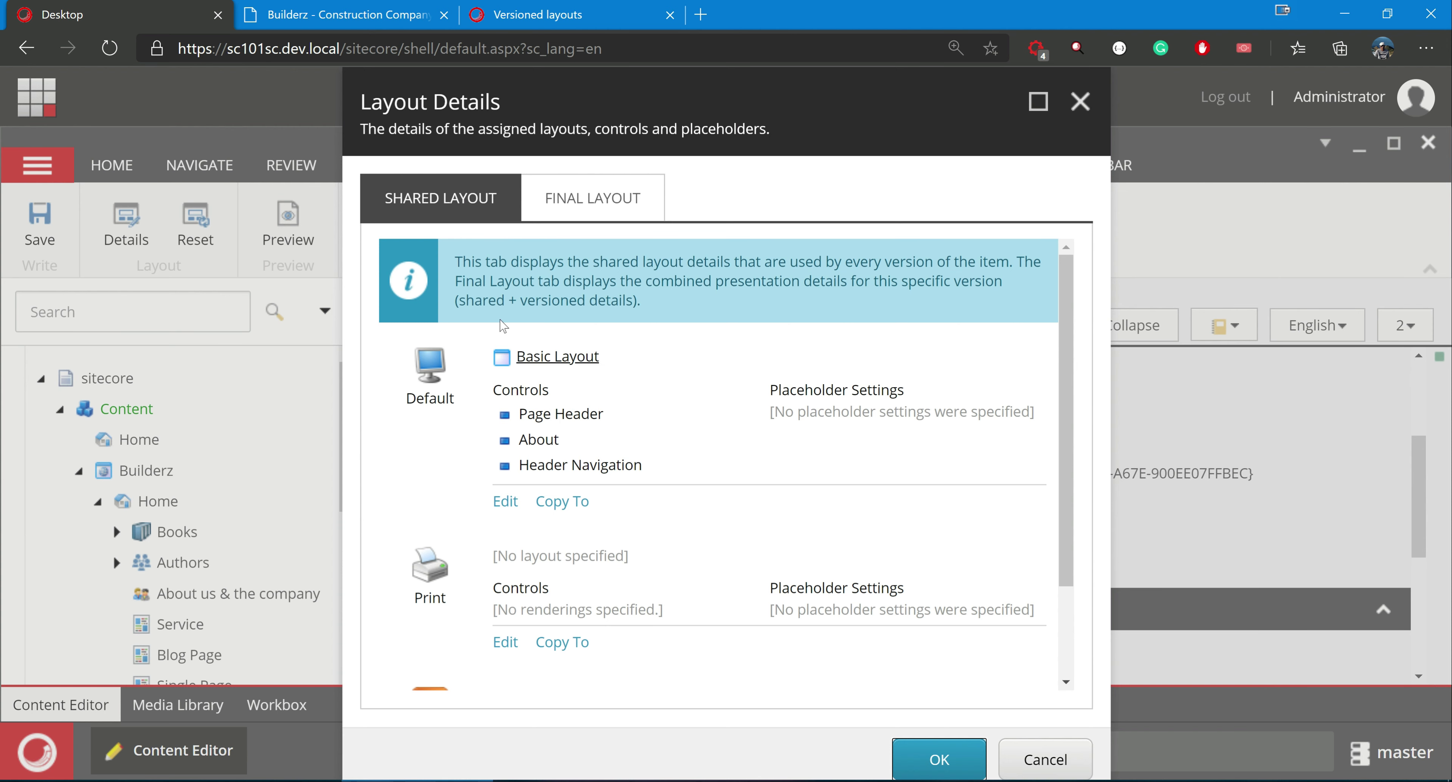
click(594, 207)
click(602, 215)
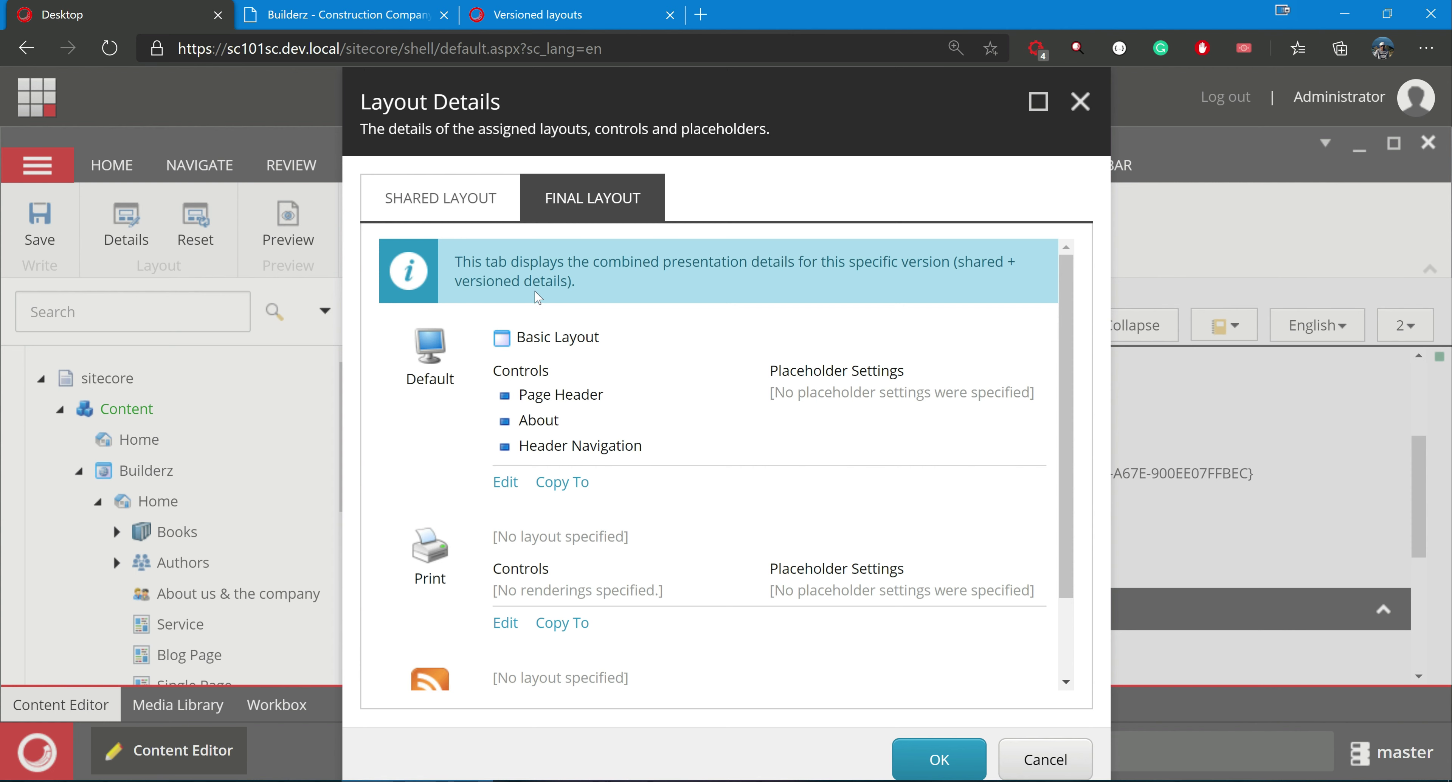
click(428, 196)
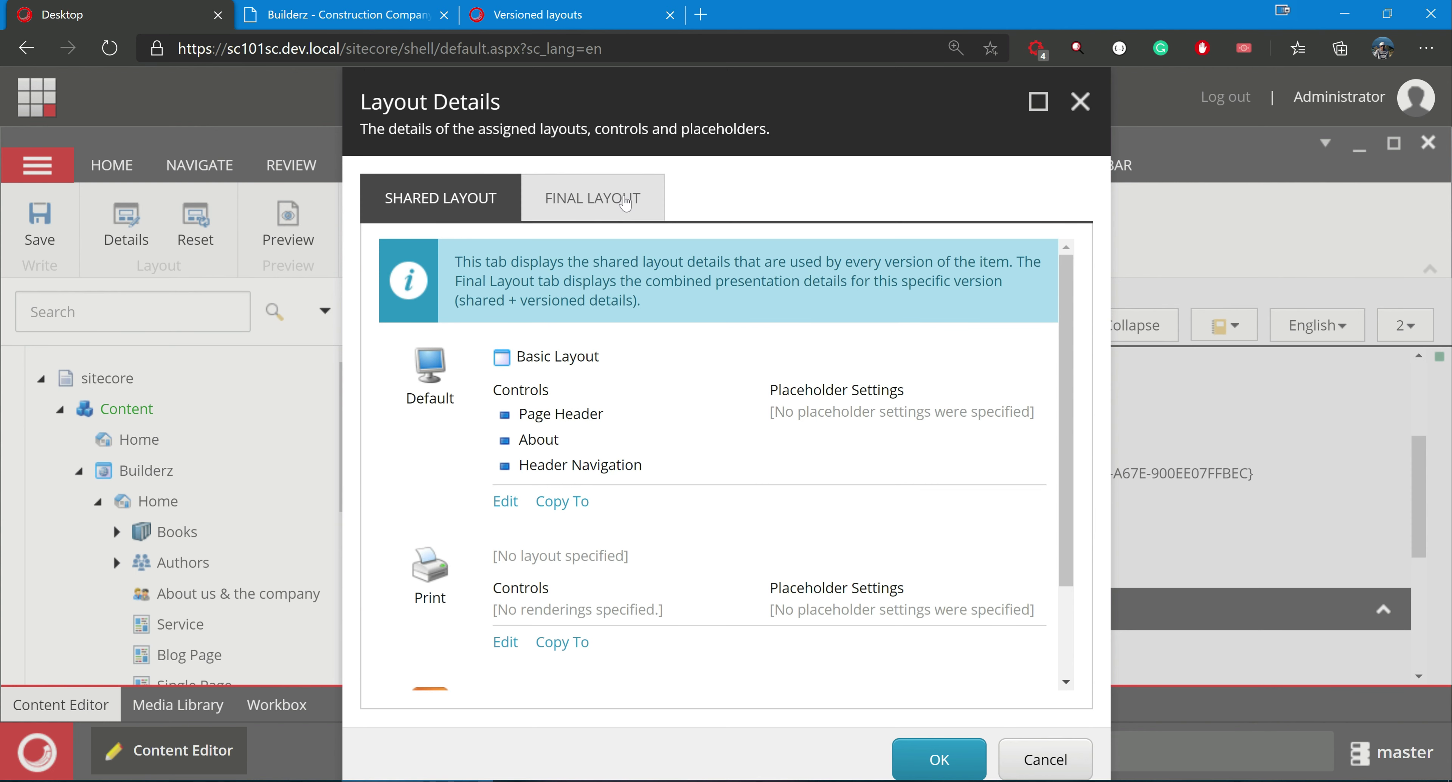
click(641, 217)
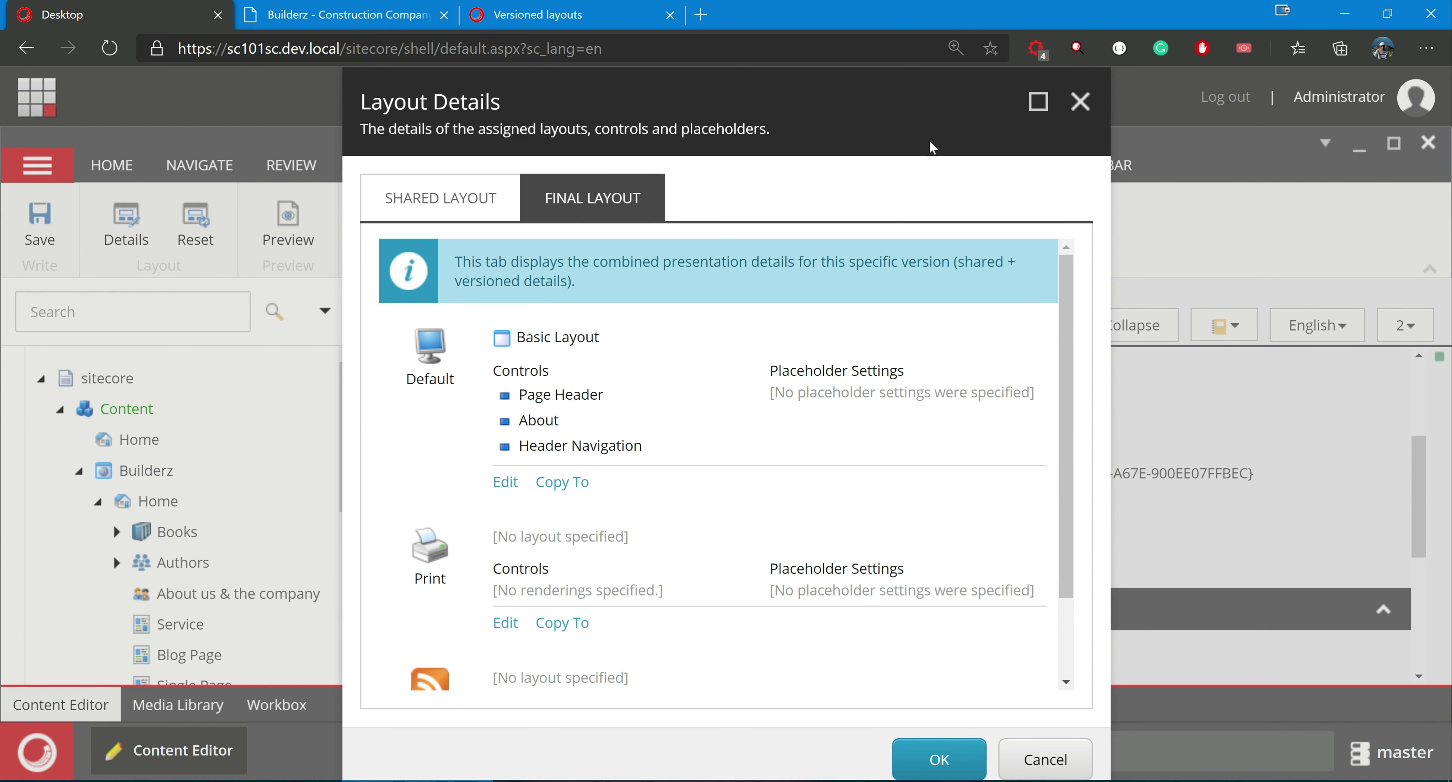
click(1079, 101)
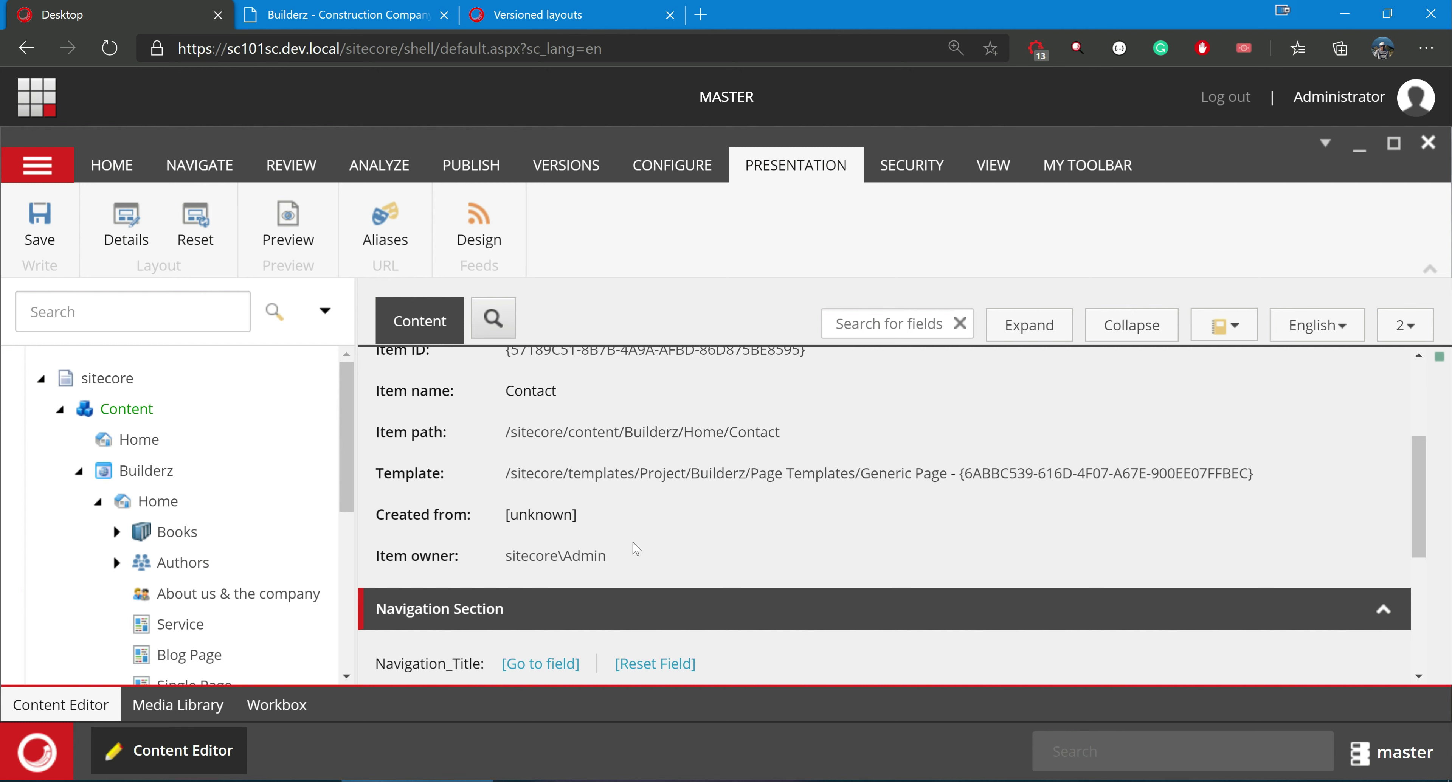
Step: Go to the Generic Page template's __Standard Values and compare the shared and final layouts in its layout details
click(641, 475)
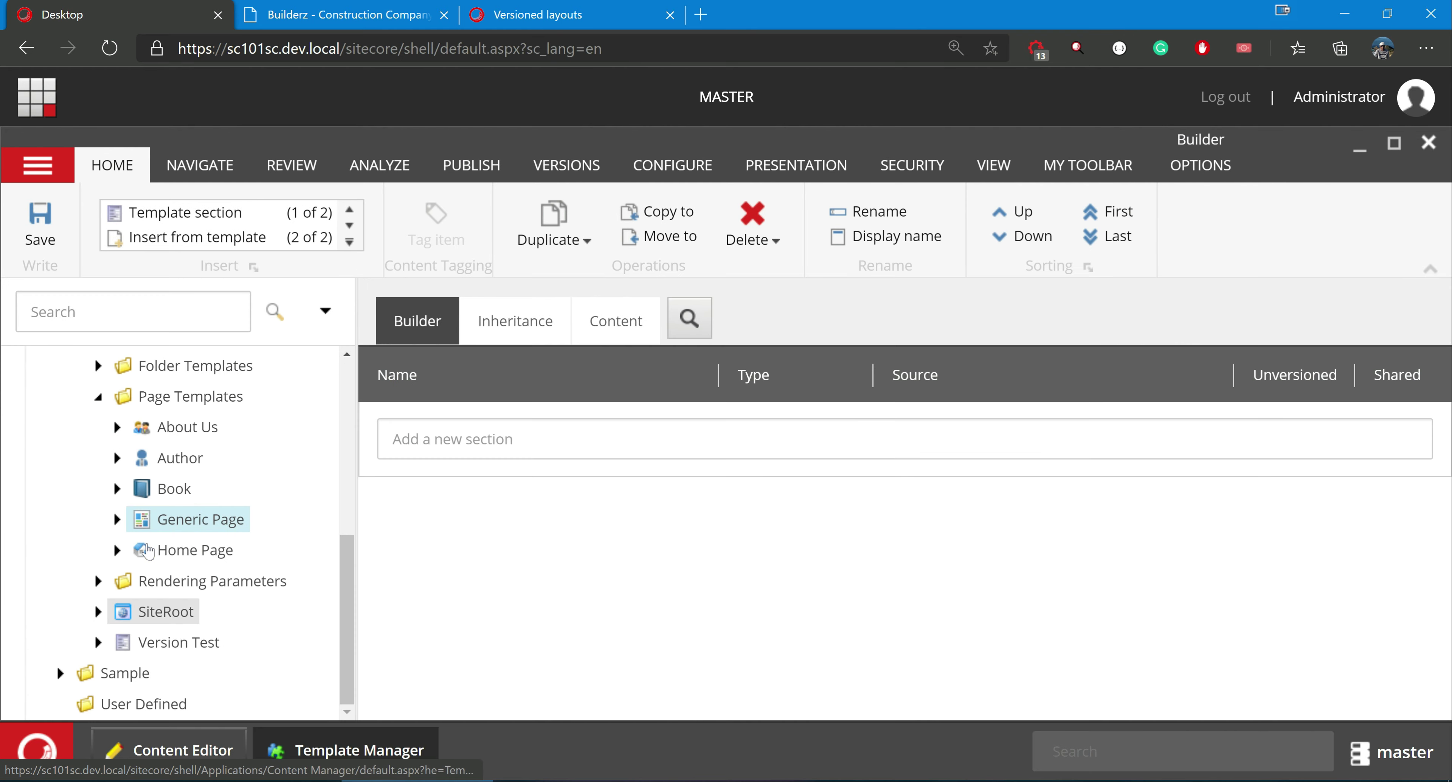
click(117, 519)
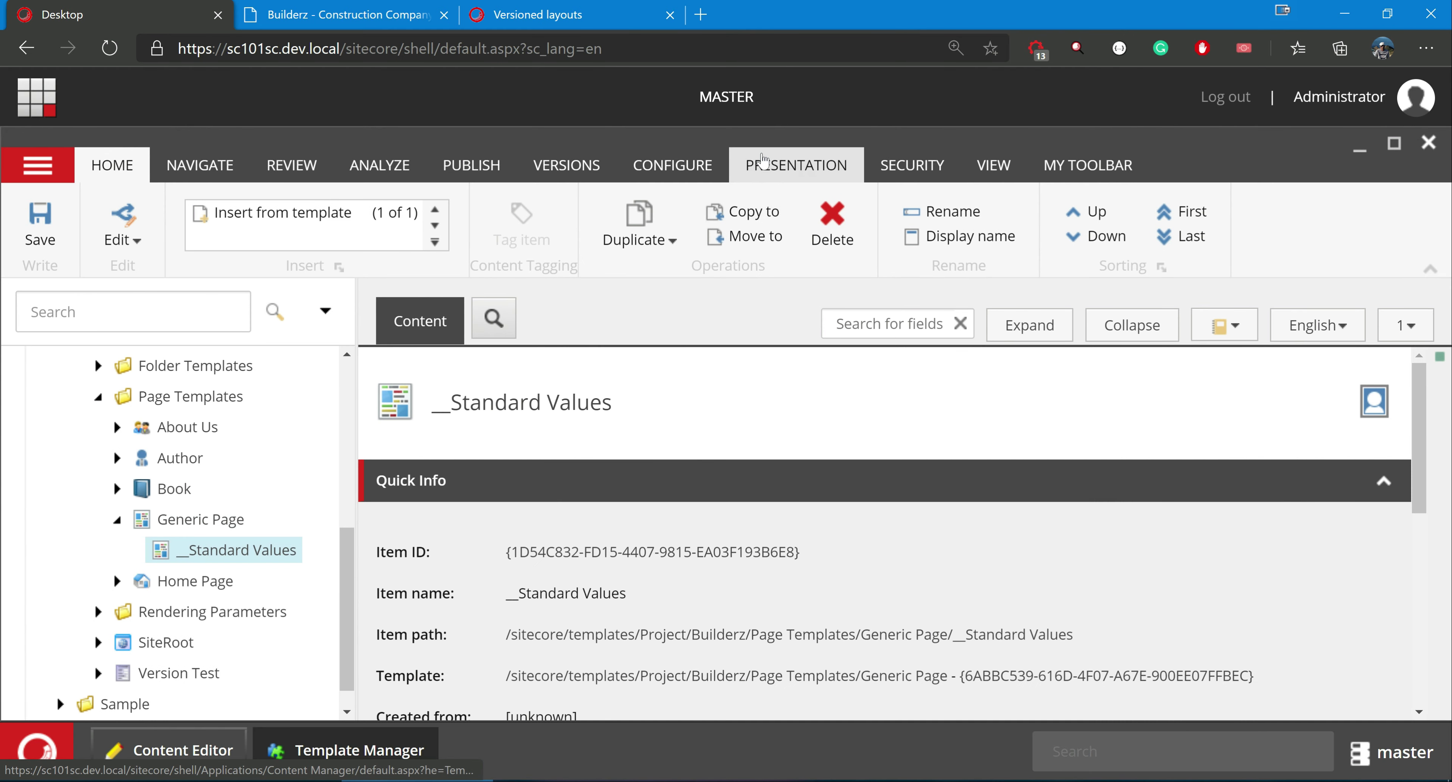
click(796, 165)
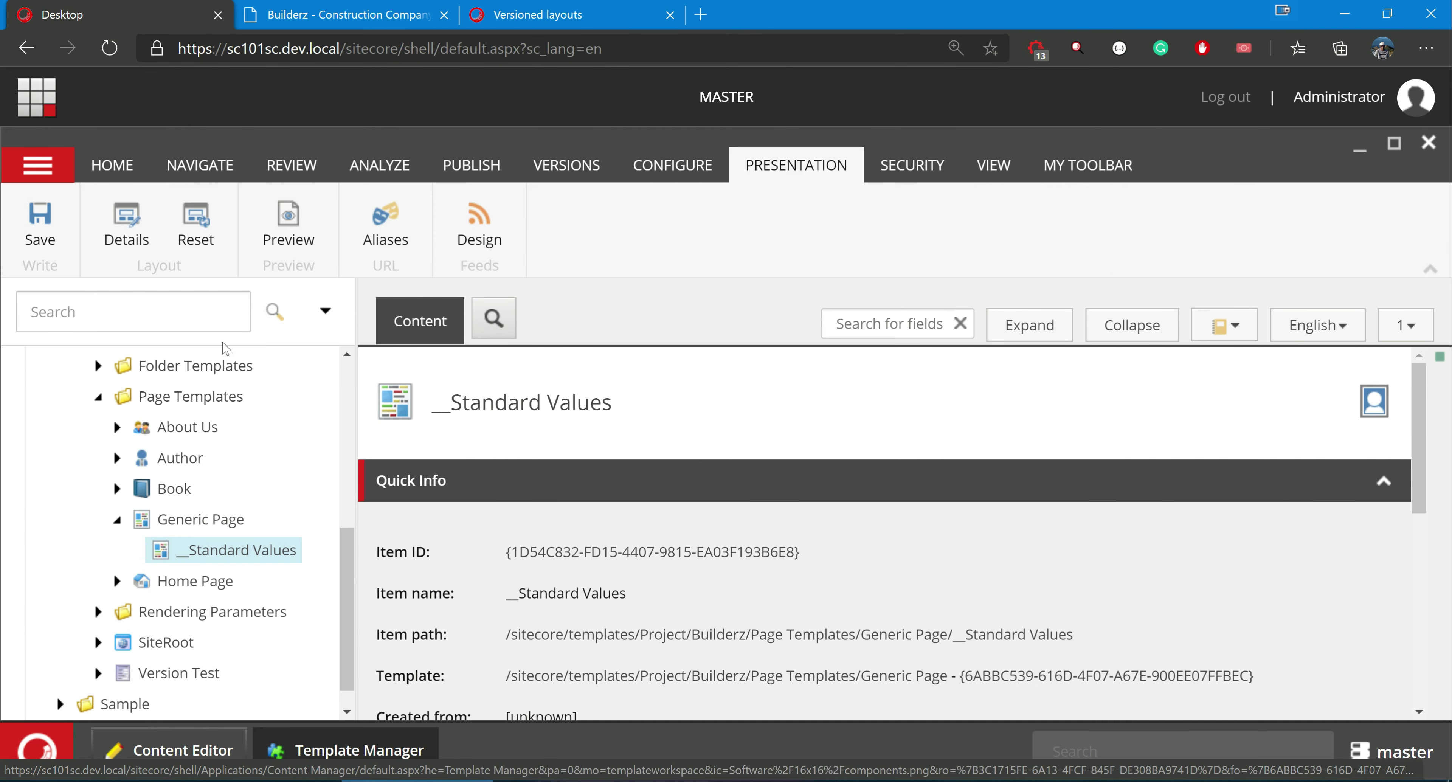
click(124, 242)
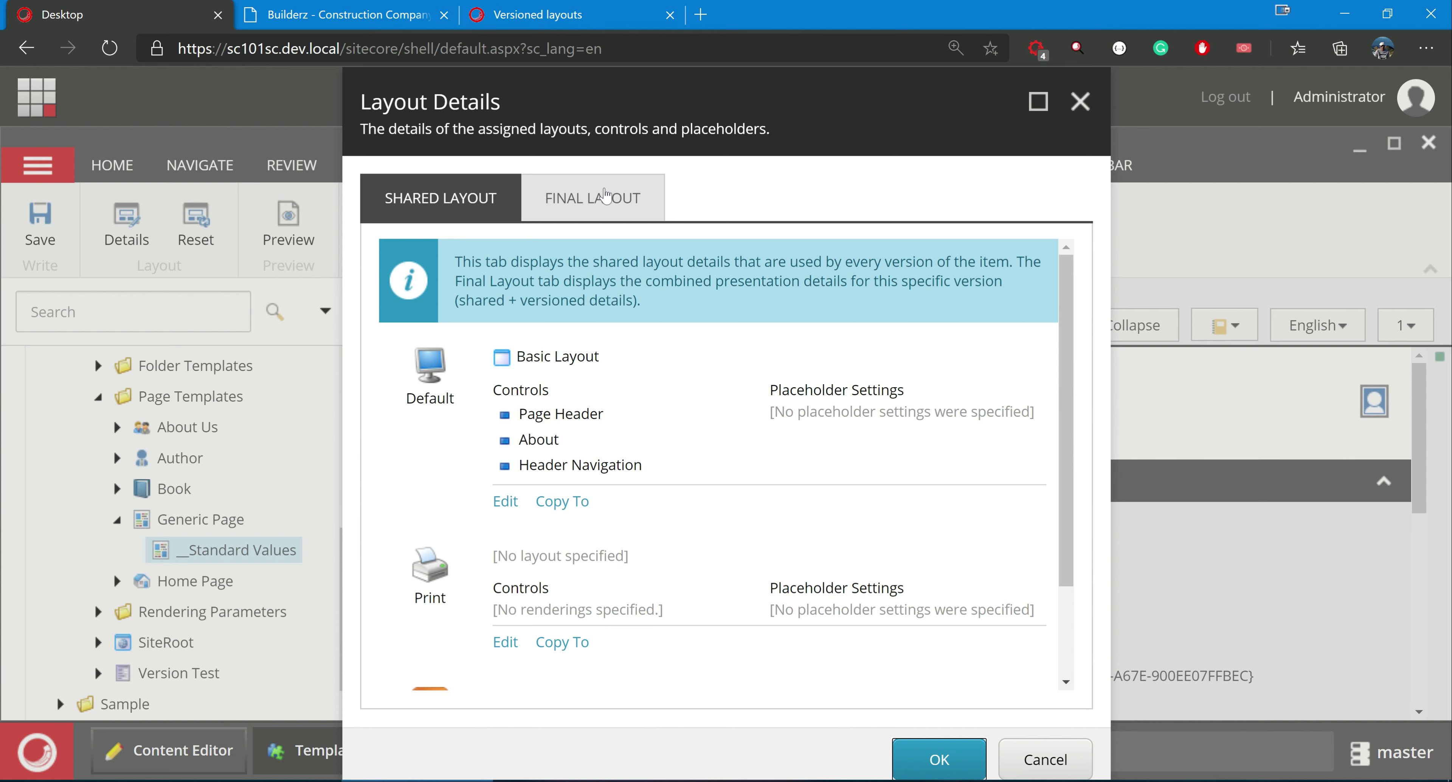
click(604, 196)
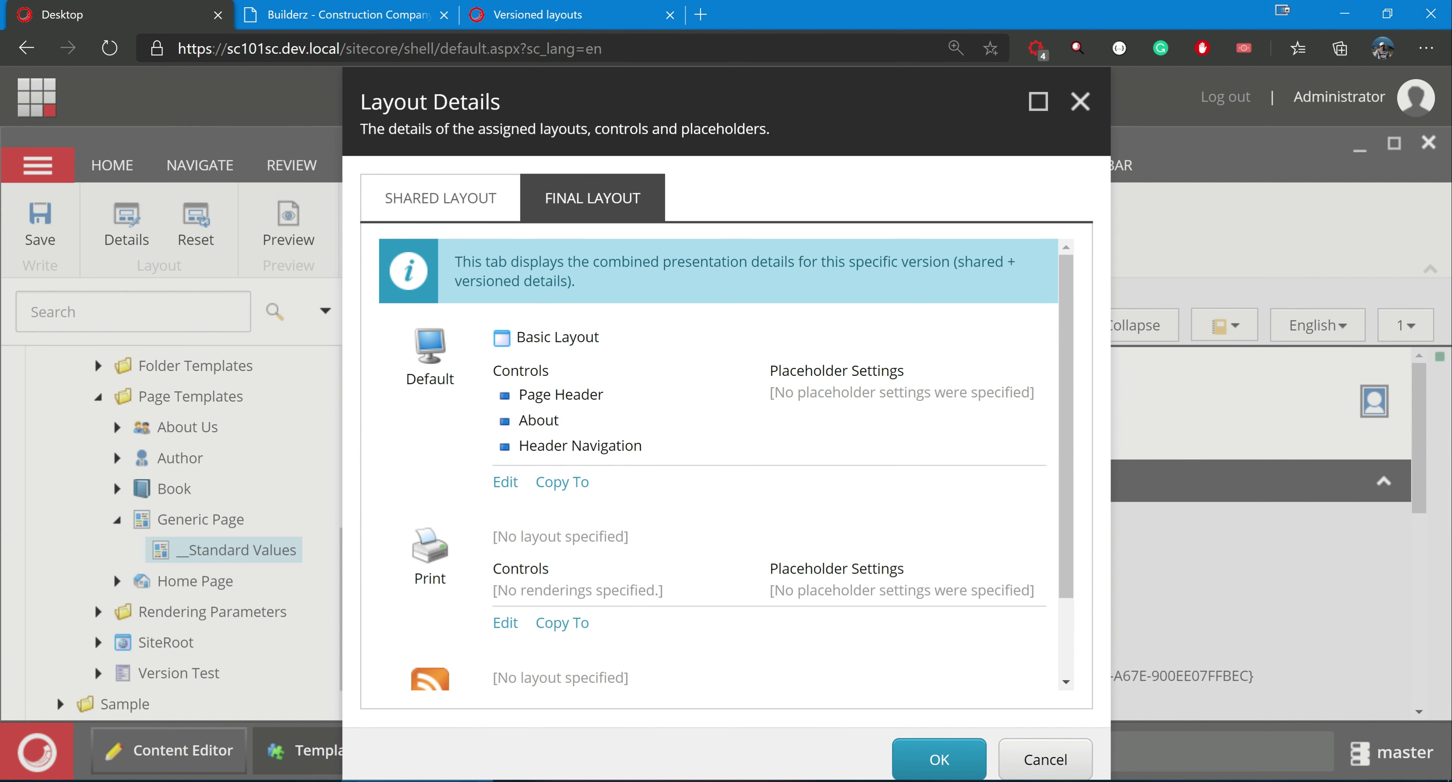
click(457, 198)
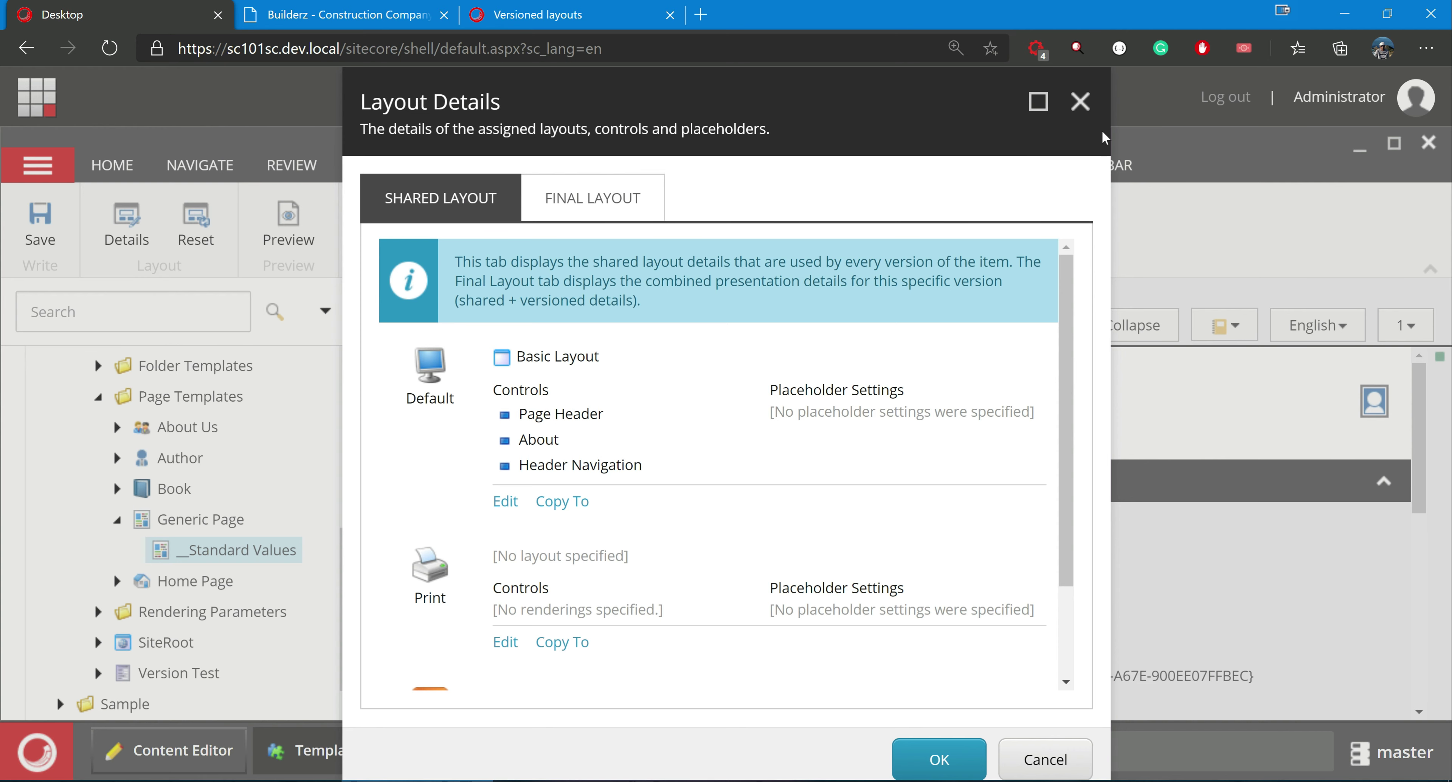
click(1080, 101)
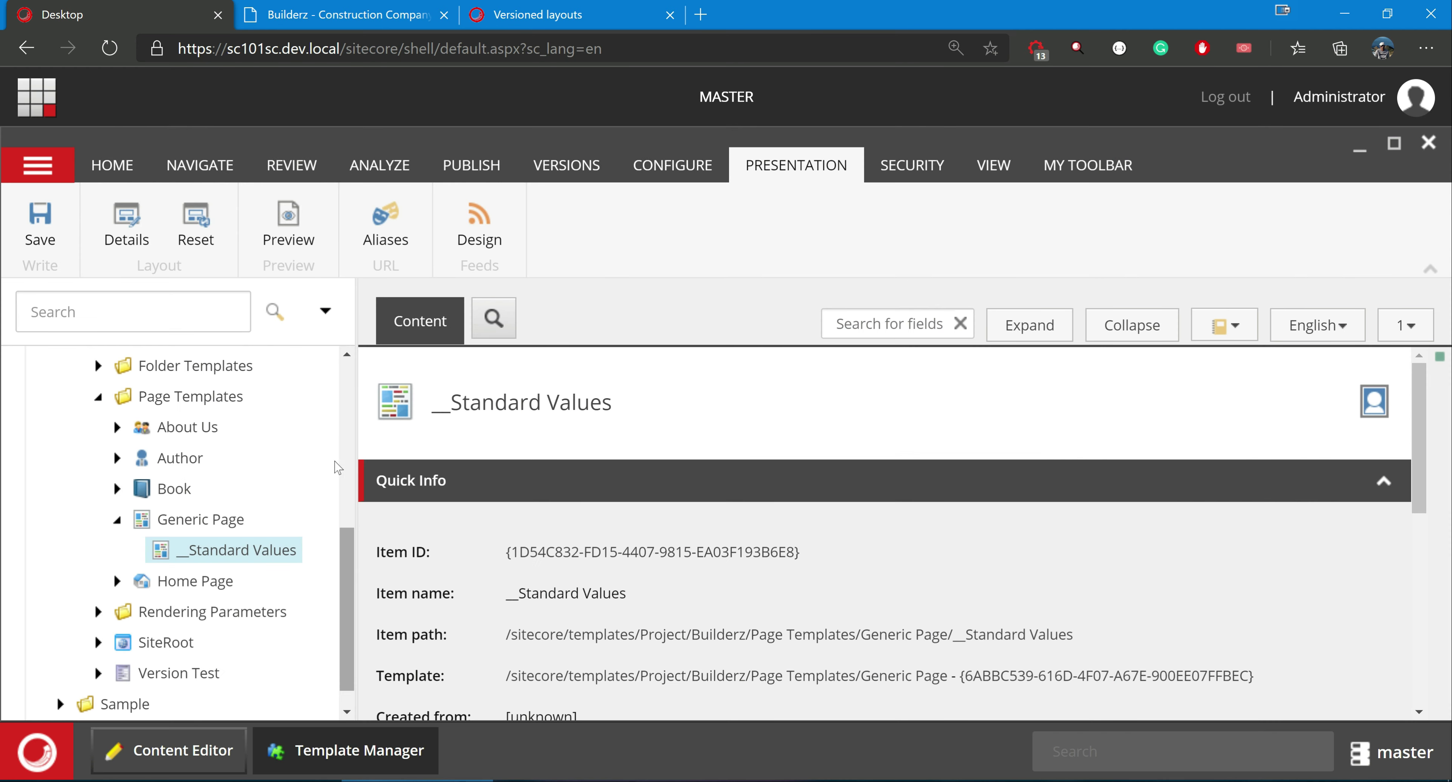
Step: Return to the Content Editor and review the Contact item's quick info, navigation and title fields
click(187, 759)
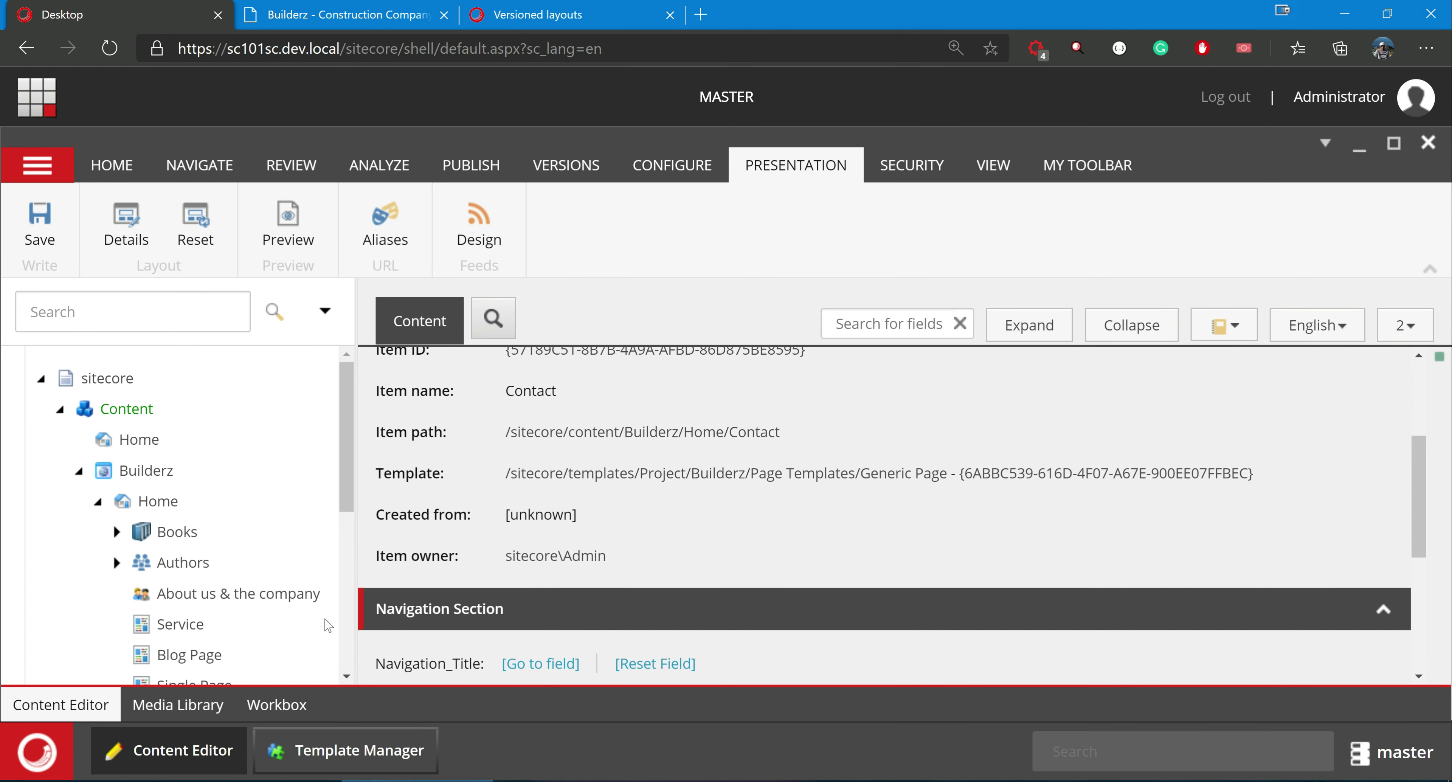
scroll(991, 365, down, 5)
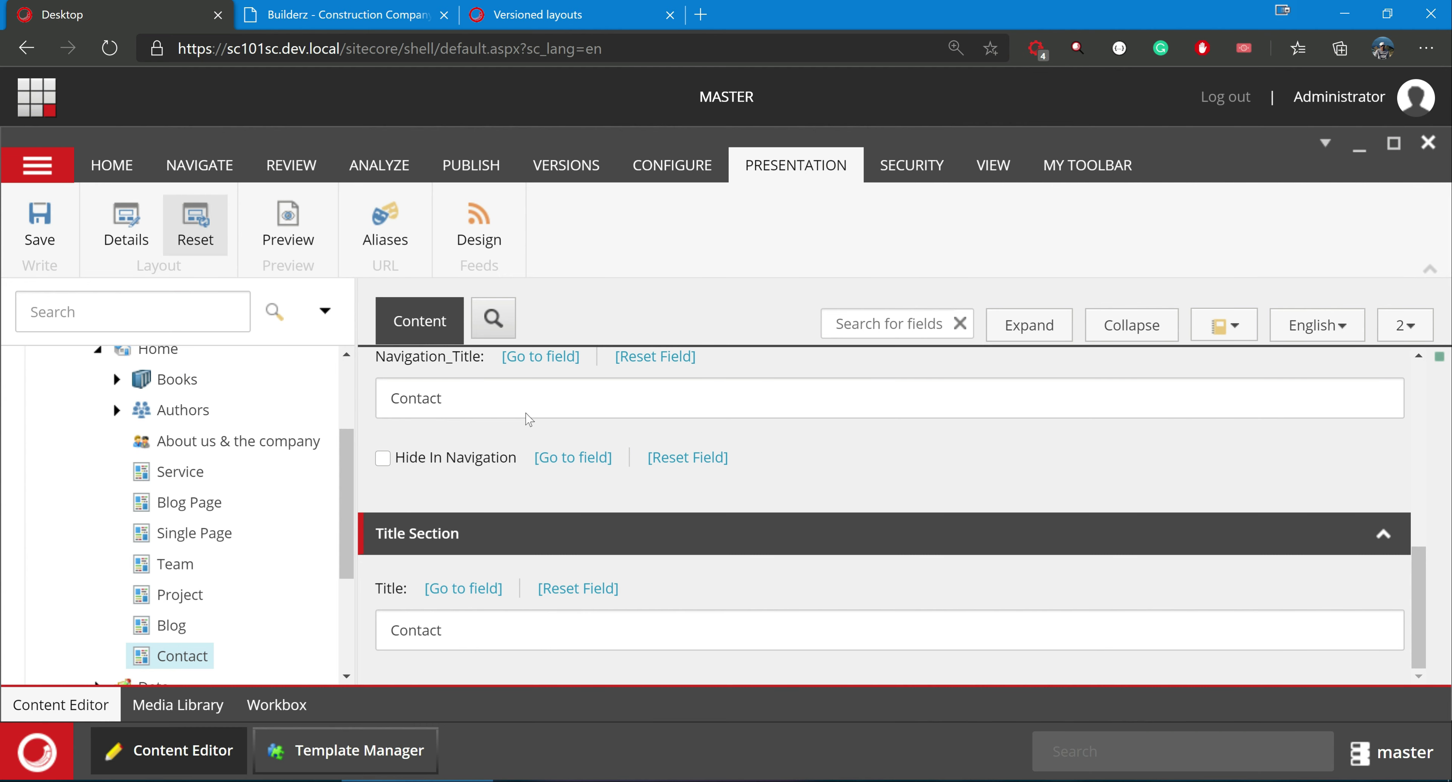
scroll(928, 495, up, 5)
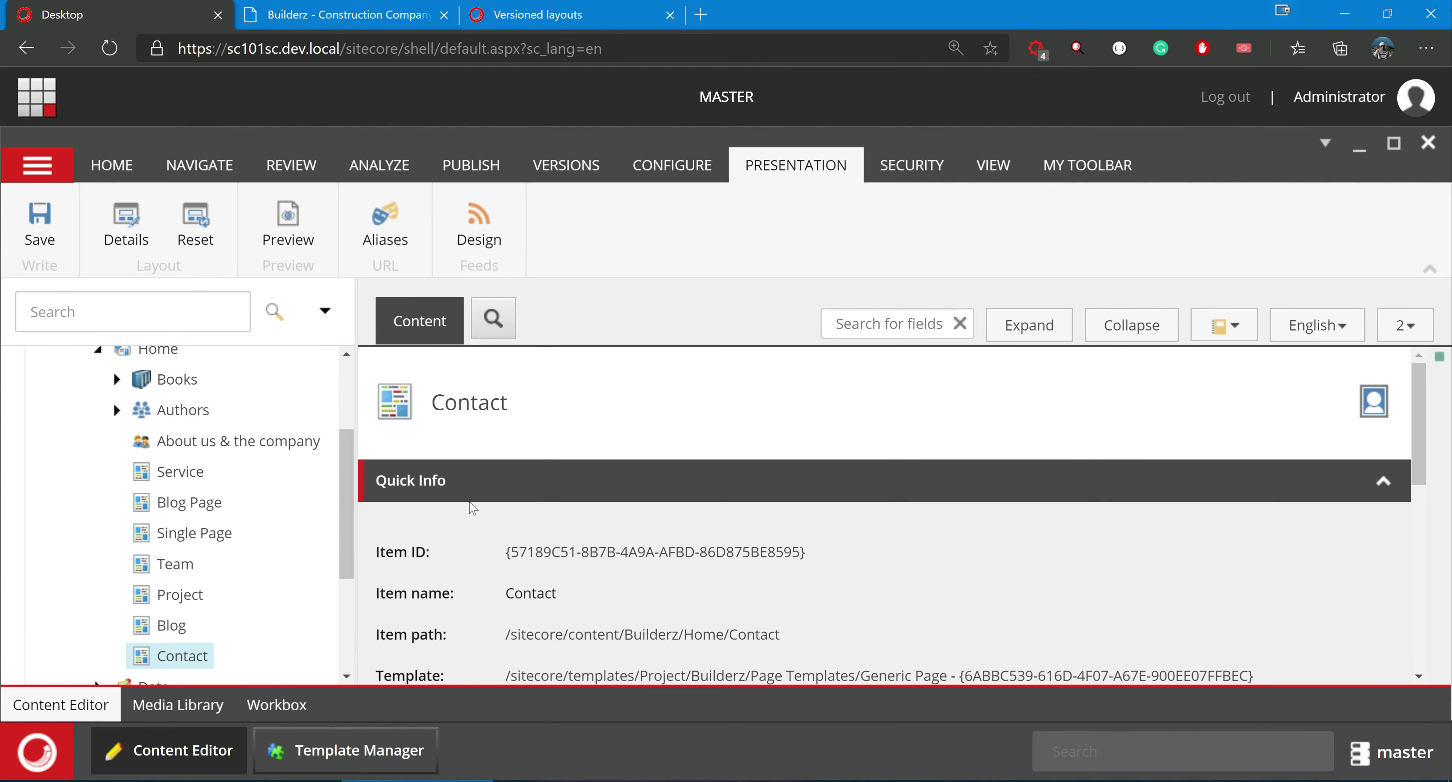
scroll(1000, 509, down, 3)
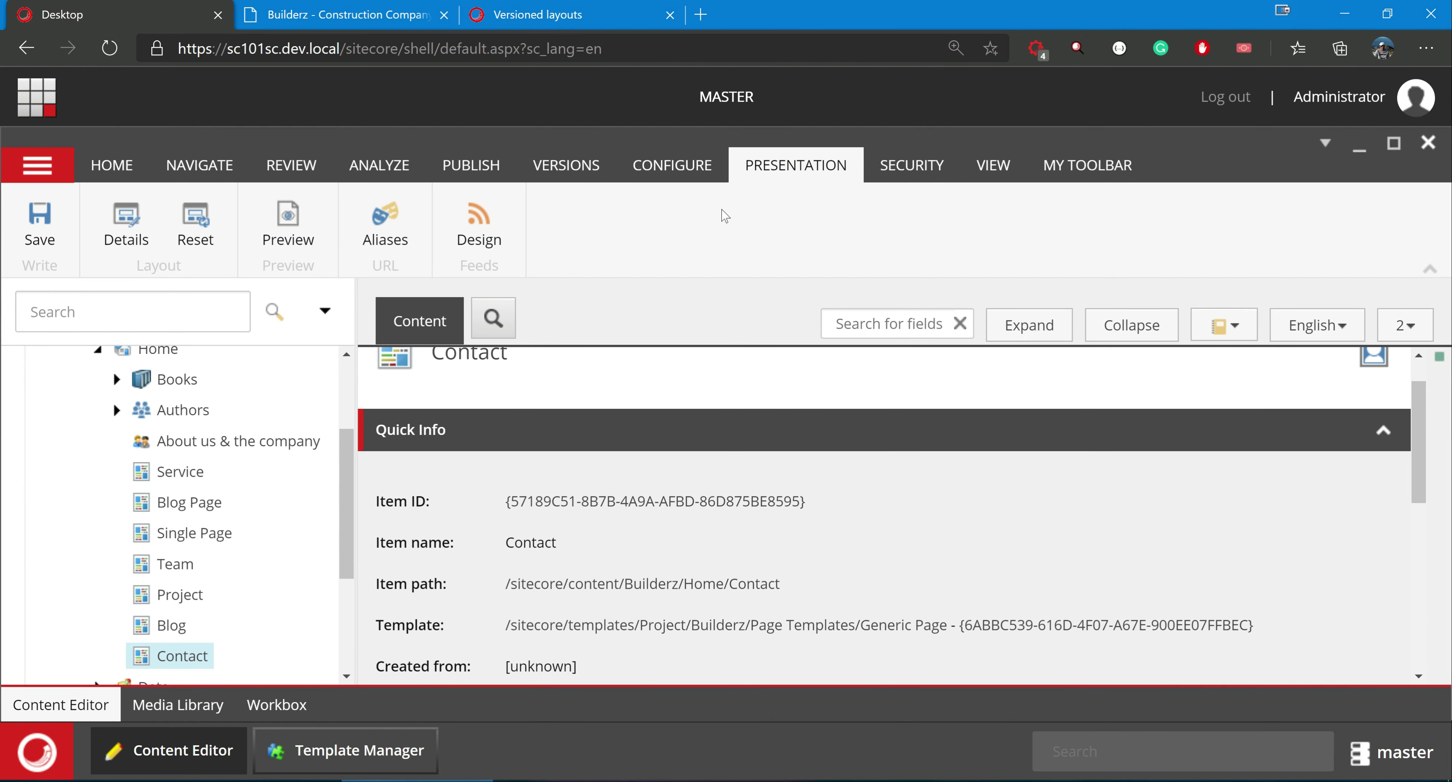
Step: Reload the Contact page of the Builderz website to check its current rendering, and return to the Sitecore desktop
click(338, 14)
click(111, 49)
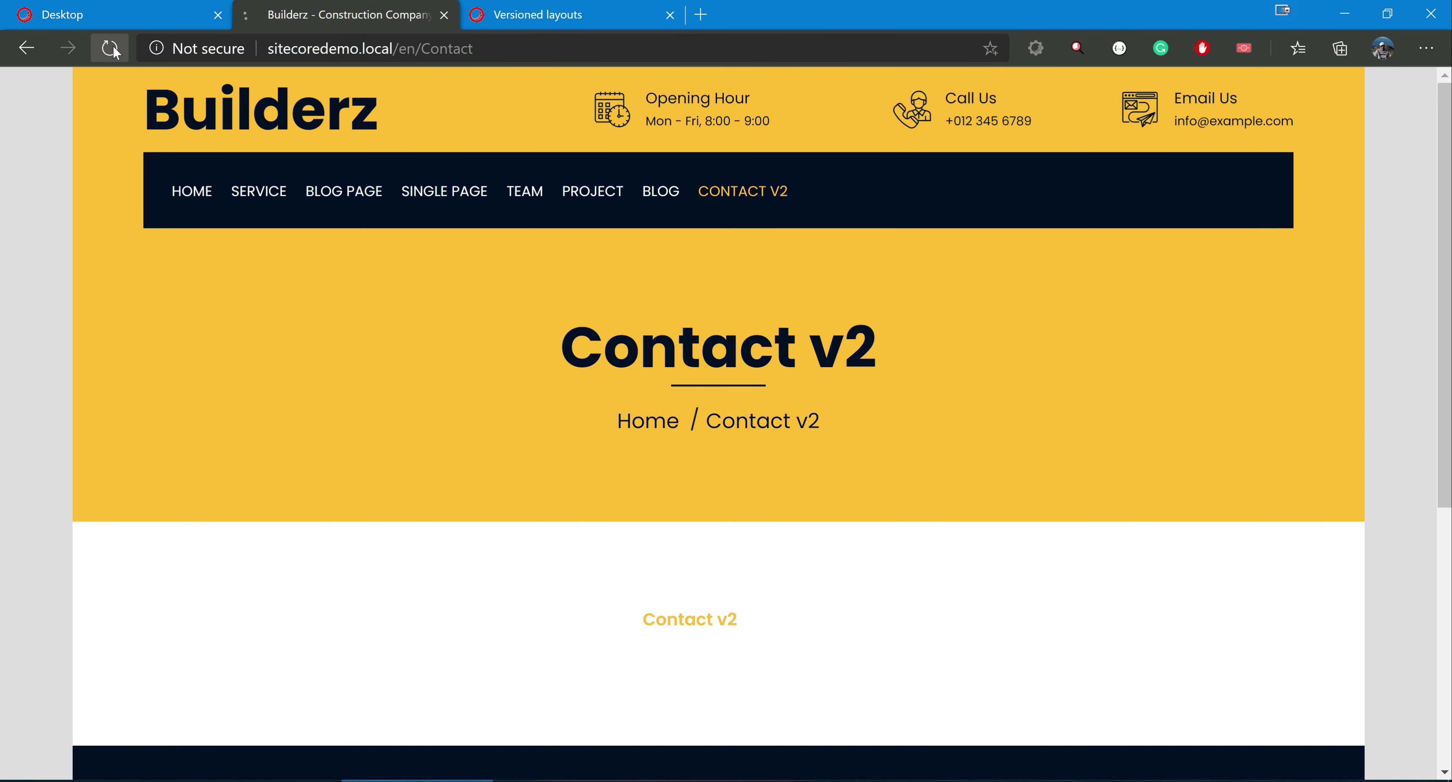
click(112, 8)
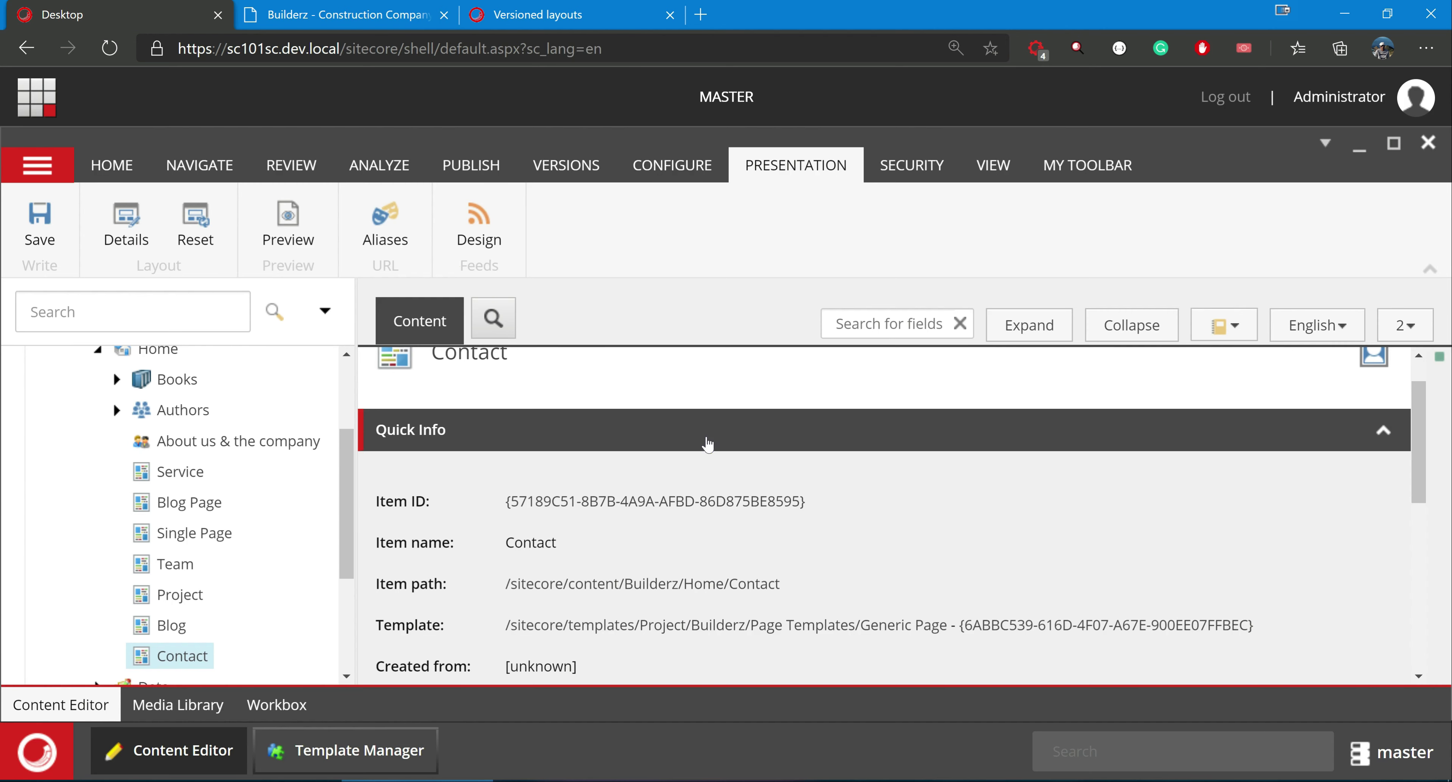
Step: Remove the About control from the Default device in the final layout of the Contact item's version 2, and save the item
click(116, 233)
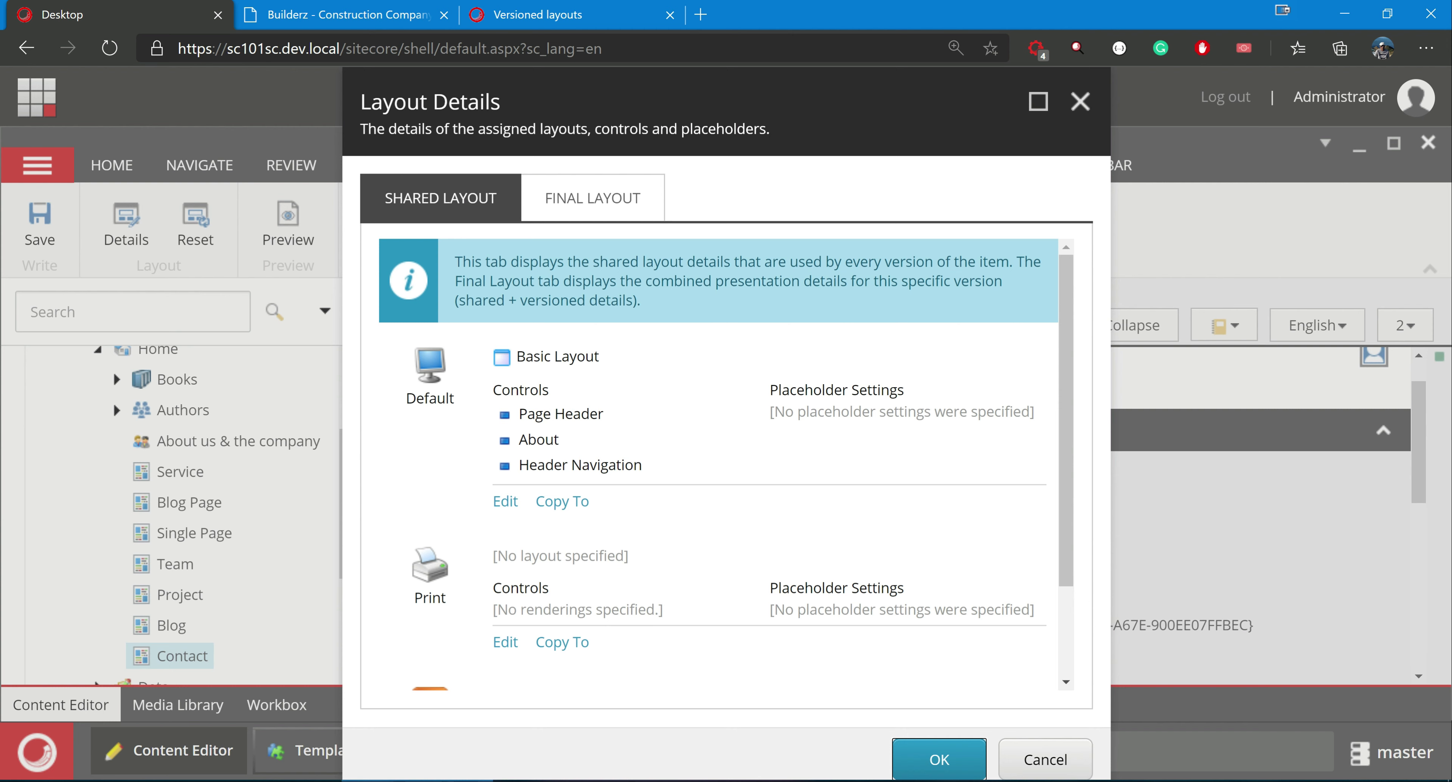
click(555, 206)
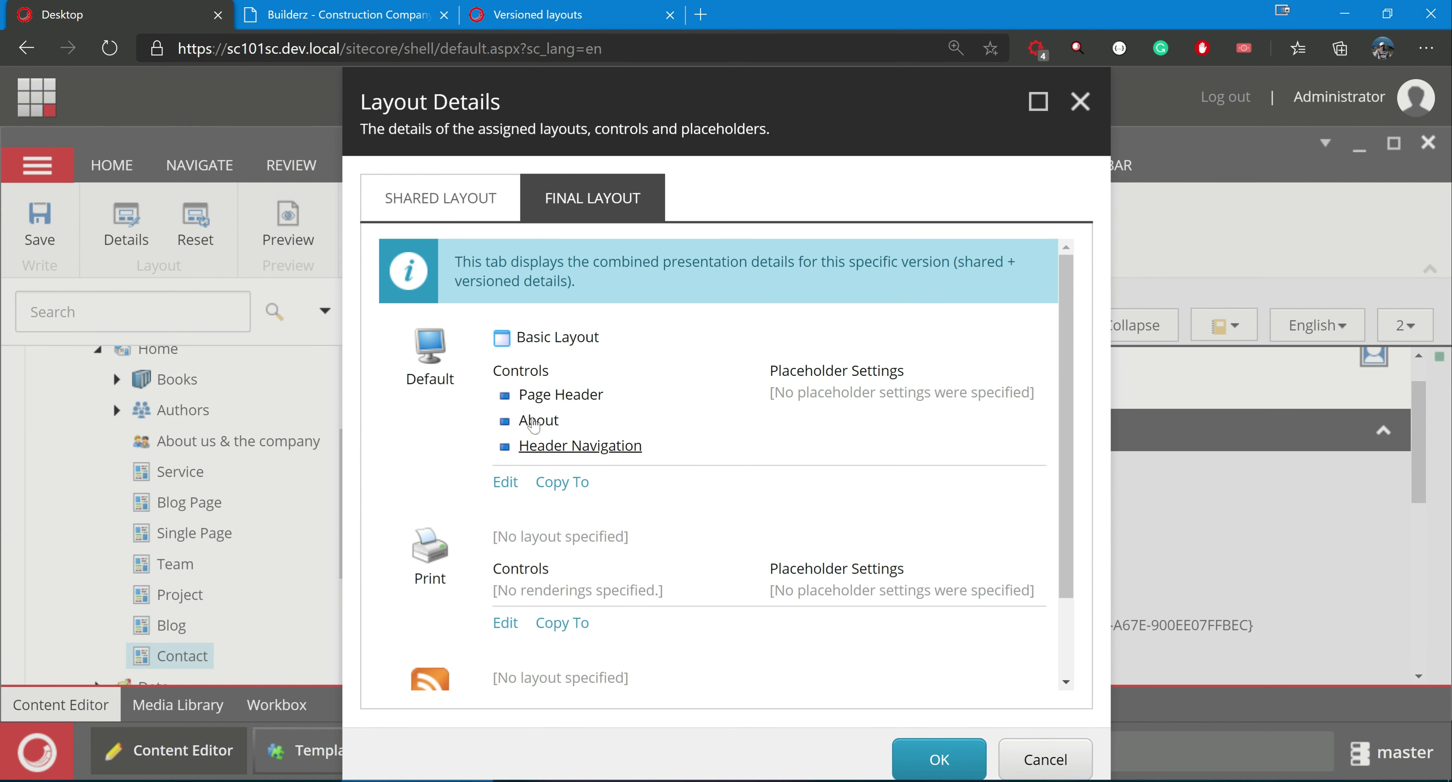
click(506, 482)
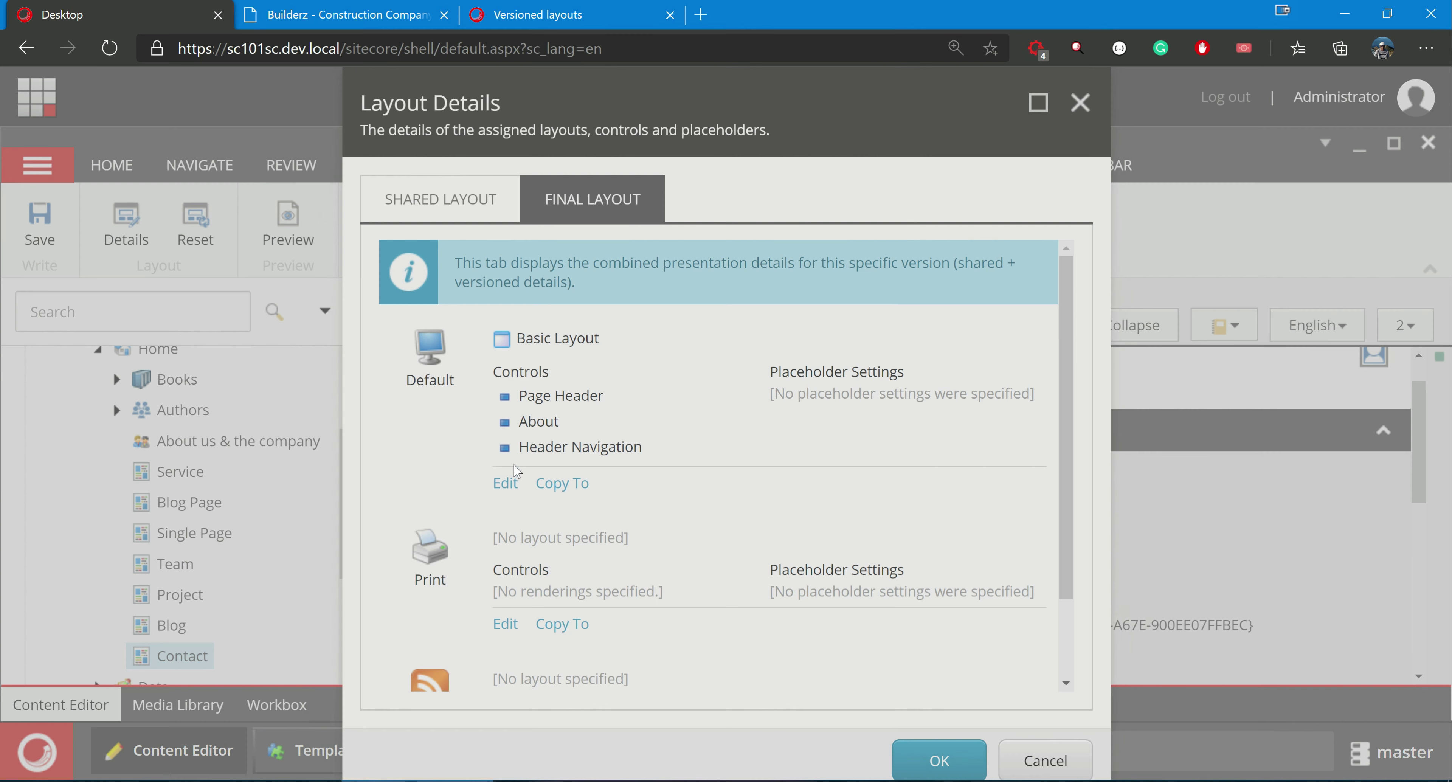
click(377, 242)
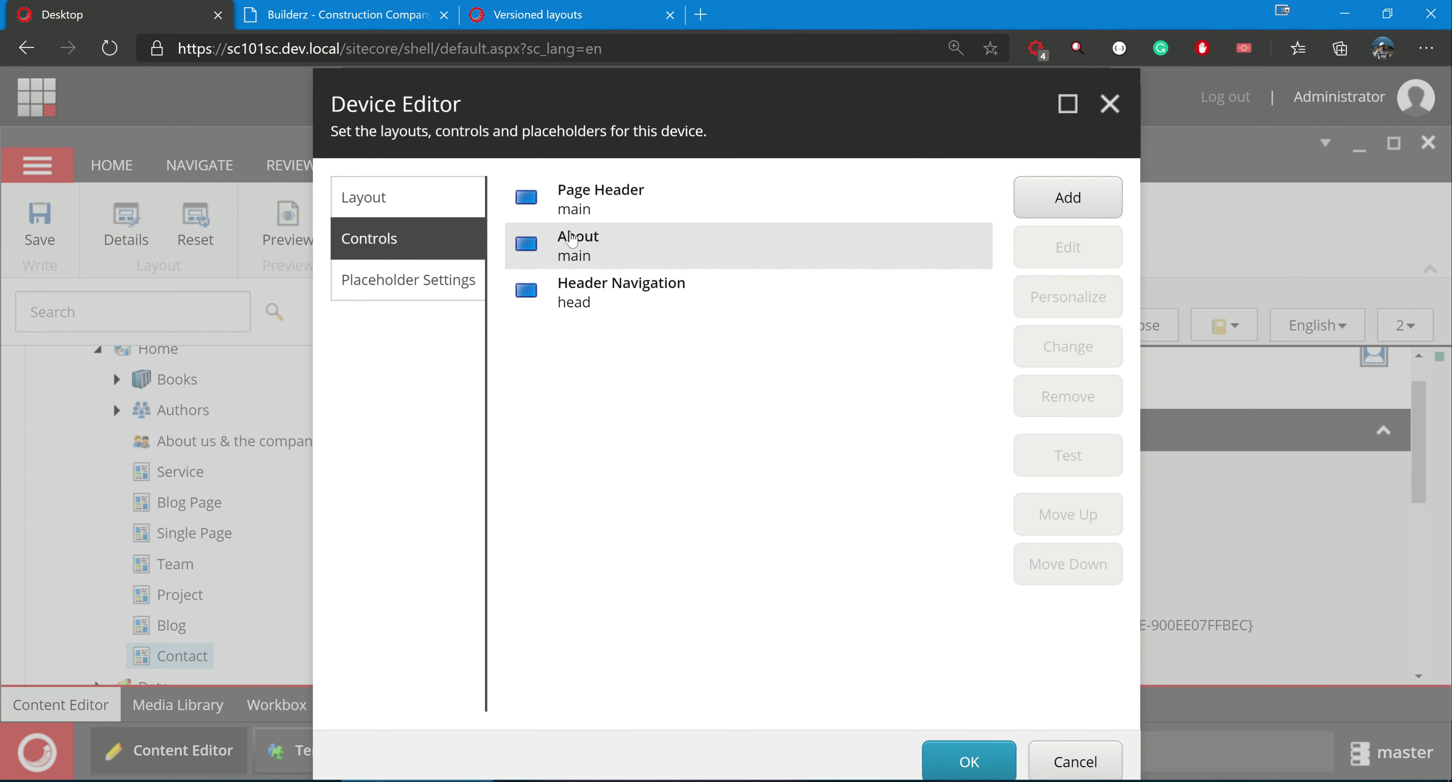
click(572, 240)
click(1054, 404)
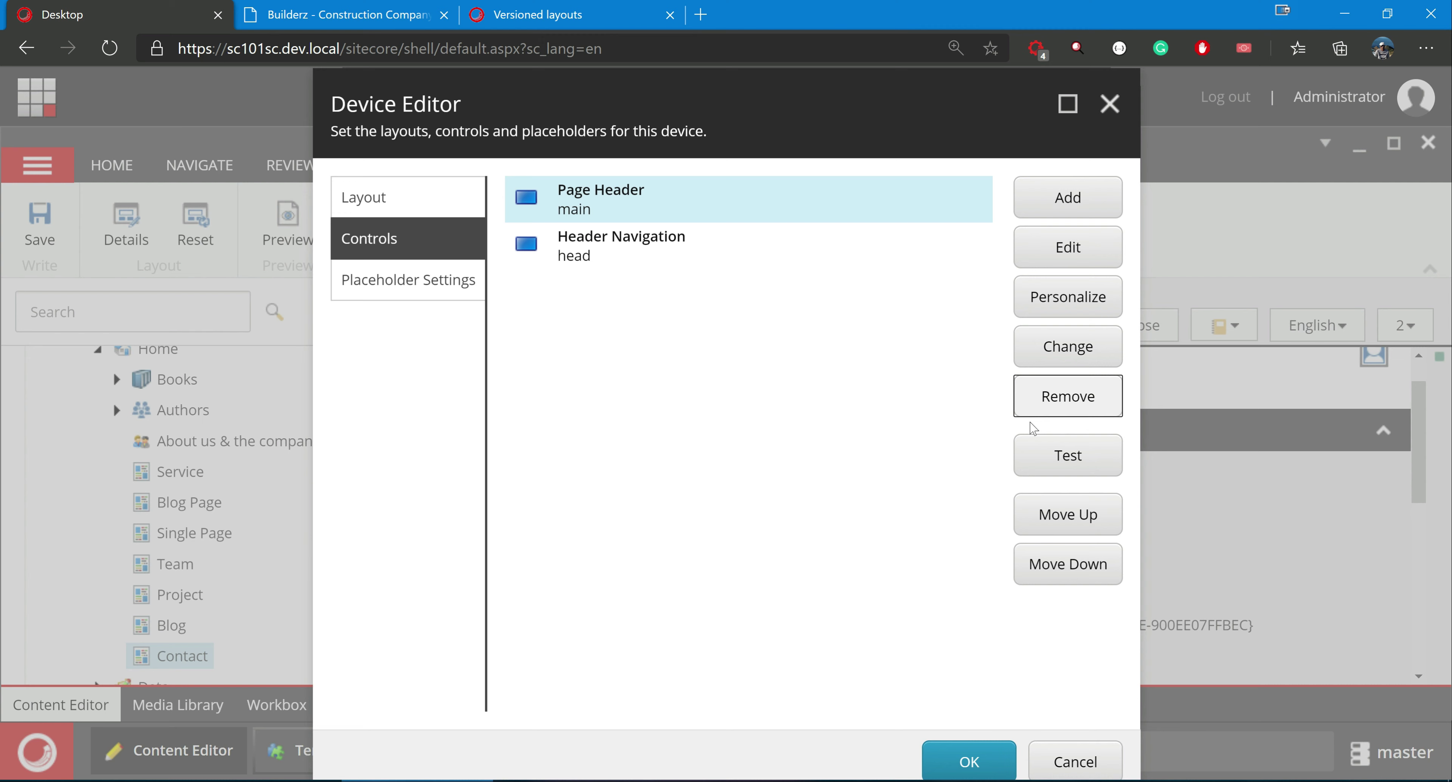
click(972, 761)
click(950, 765)
click(39, 225)
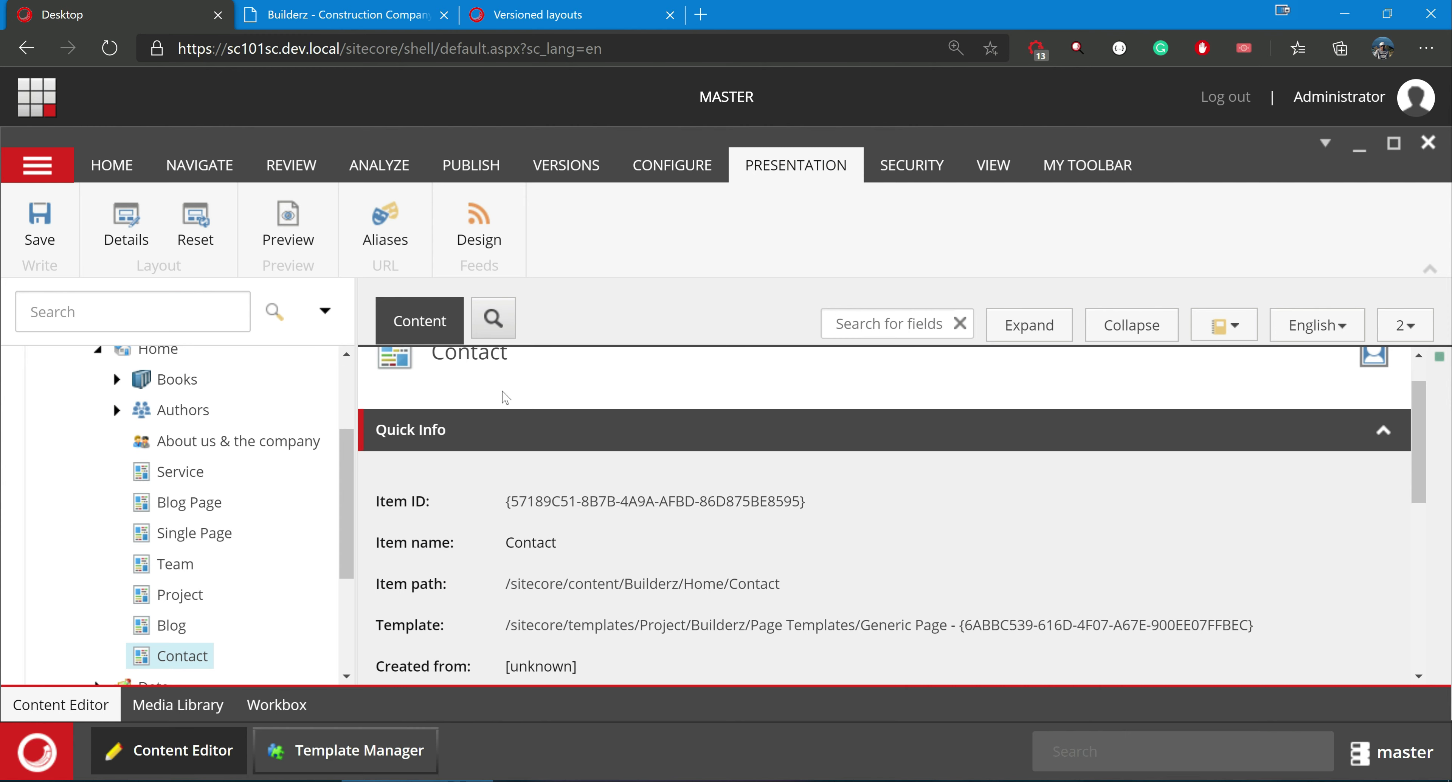
Step: Reload the Contact page of the Builderz website, examine its rendering down the page, and return to the Sitecore desktop
click(303, 8)
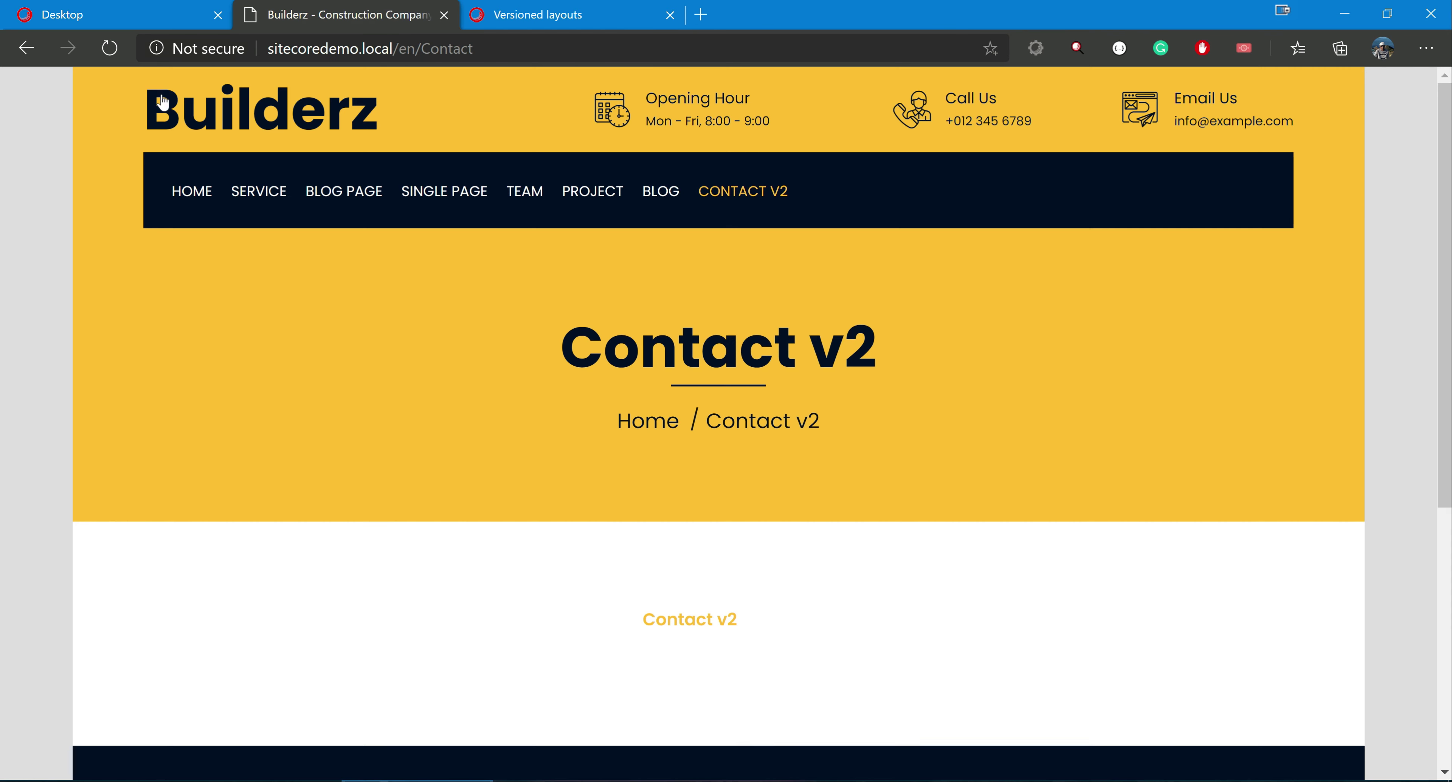
click(116, 47)
scroll(338, 343, down, 5)
scroll(335, 347, up, 5)
click(100, 7)
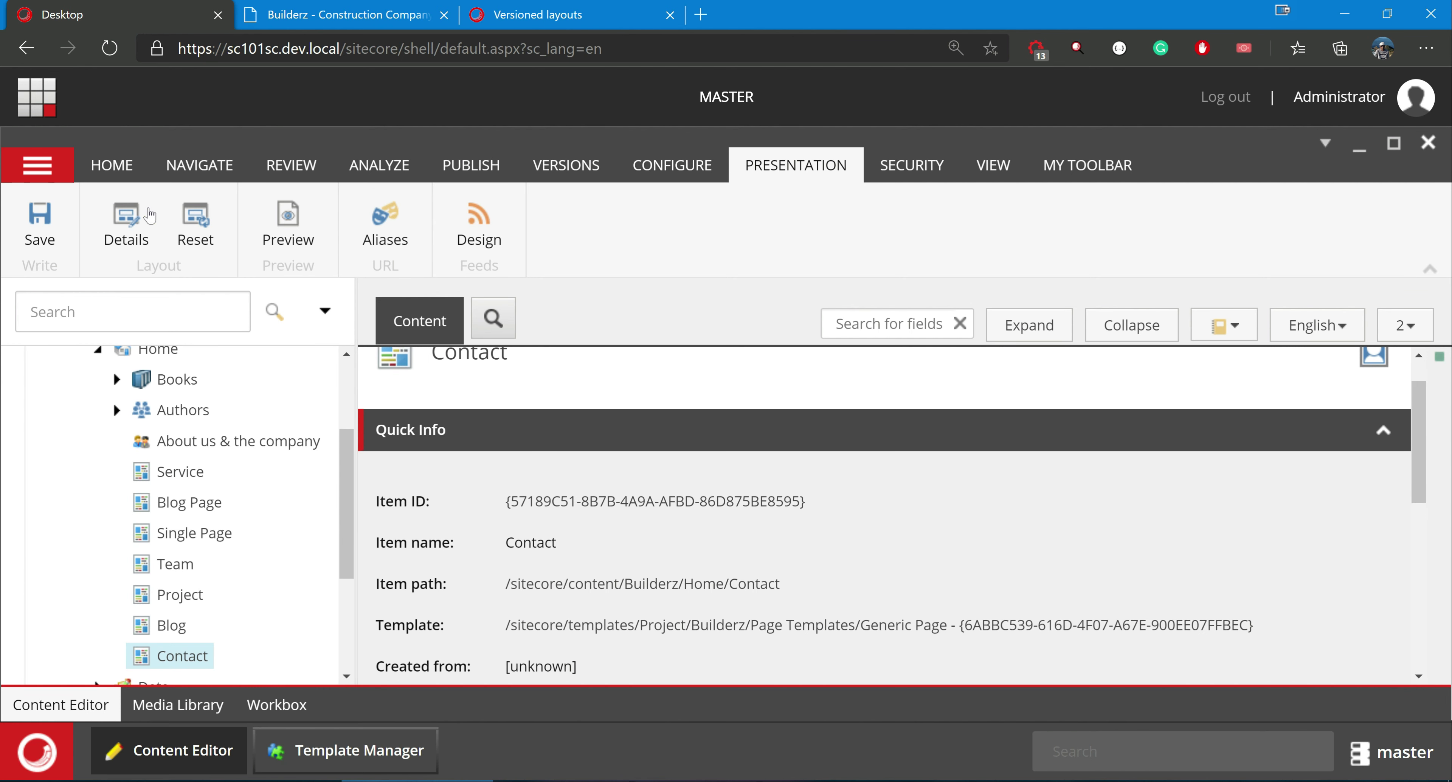
Step: Compare the controls in the final and shared layouts of the Contact item's version 2 in its layout details
click(130, 228)
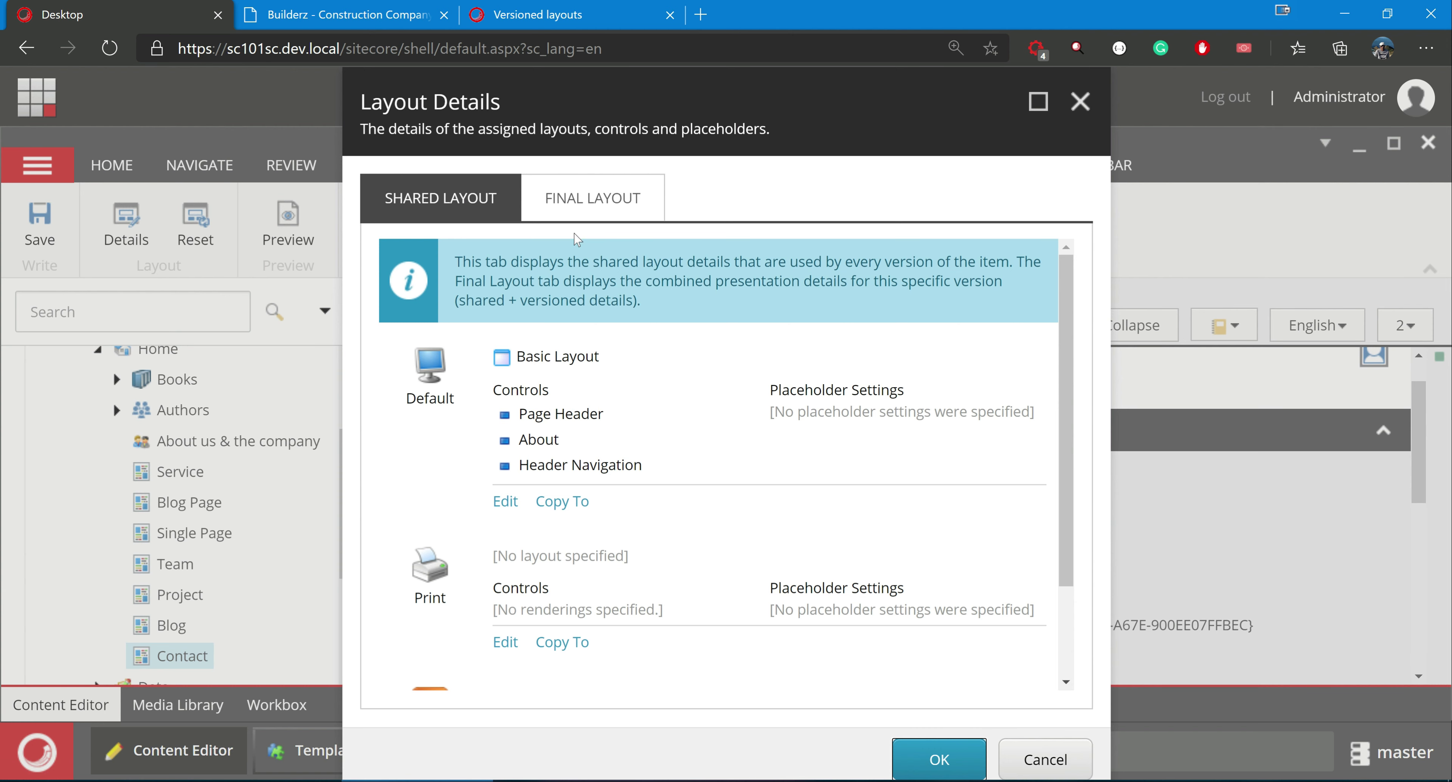
click(581, 208)
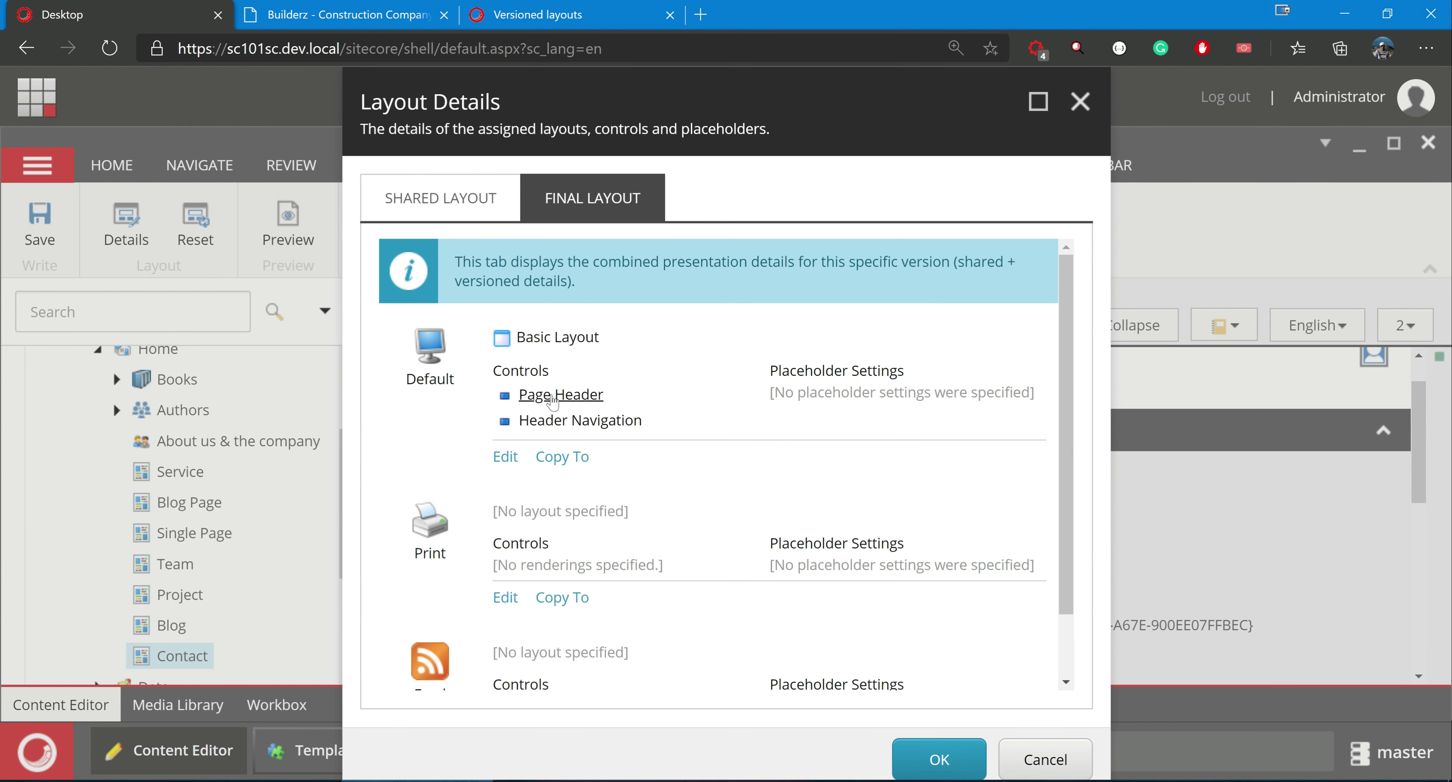
click(469, 197)
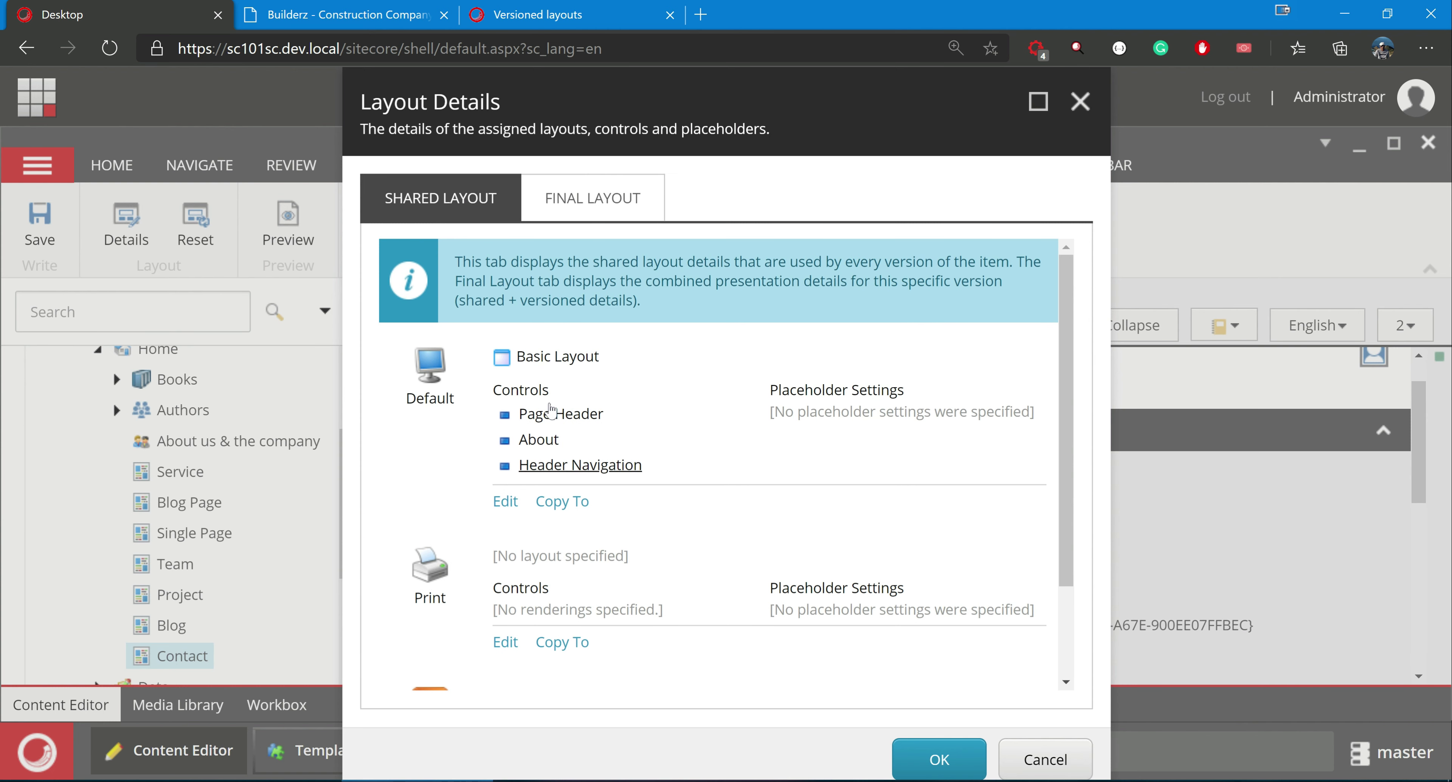
click(620, 198)
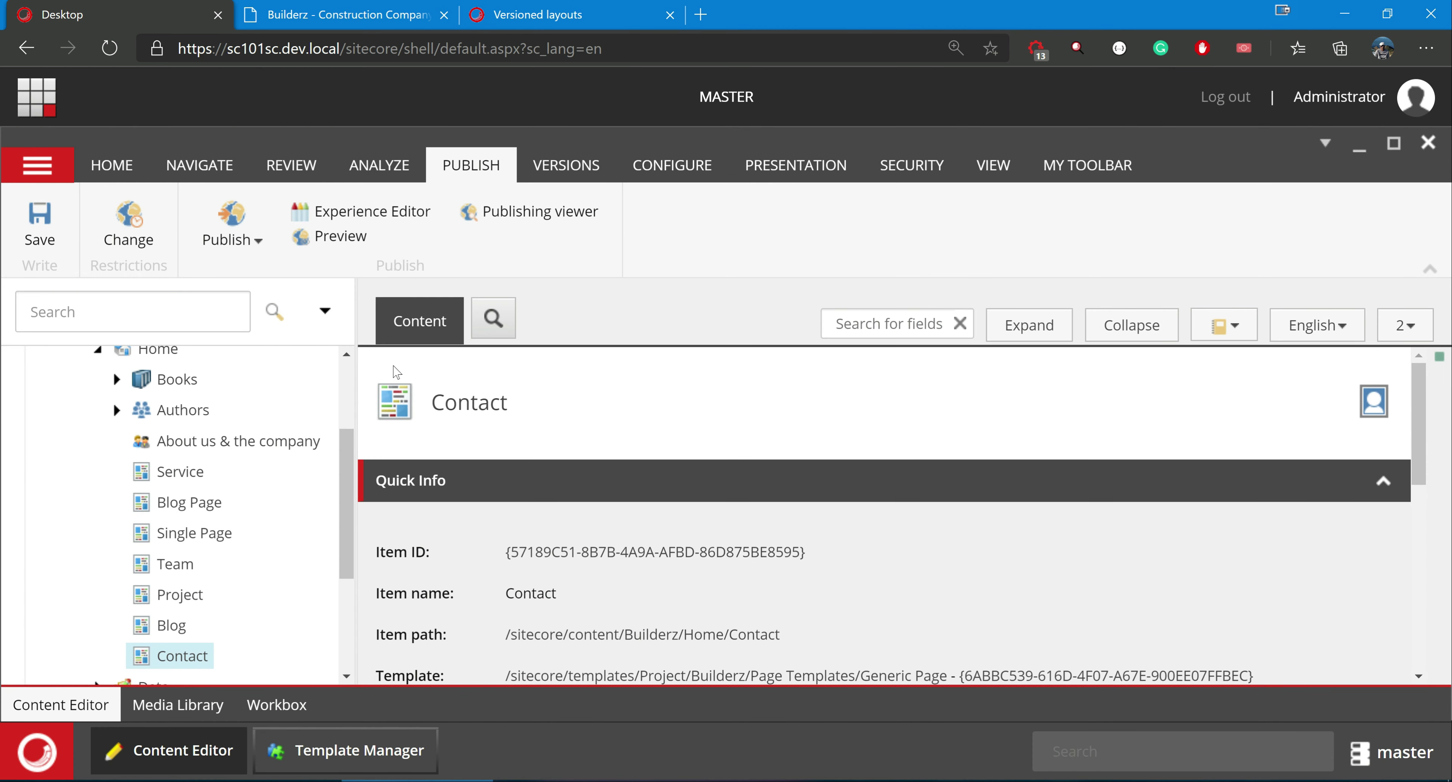
Step: Publish the Contact item with Smart publish, including related items, in English and German (Germany)
click(232, 239)
click(248, 267)
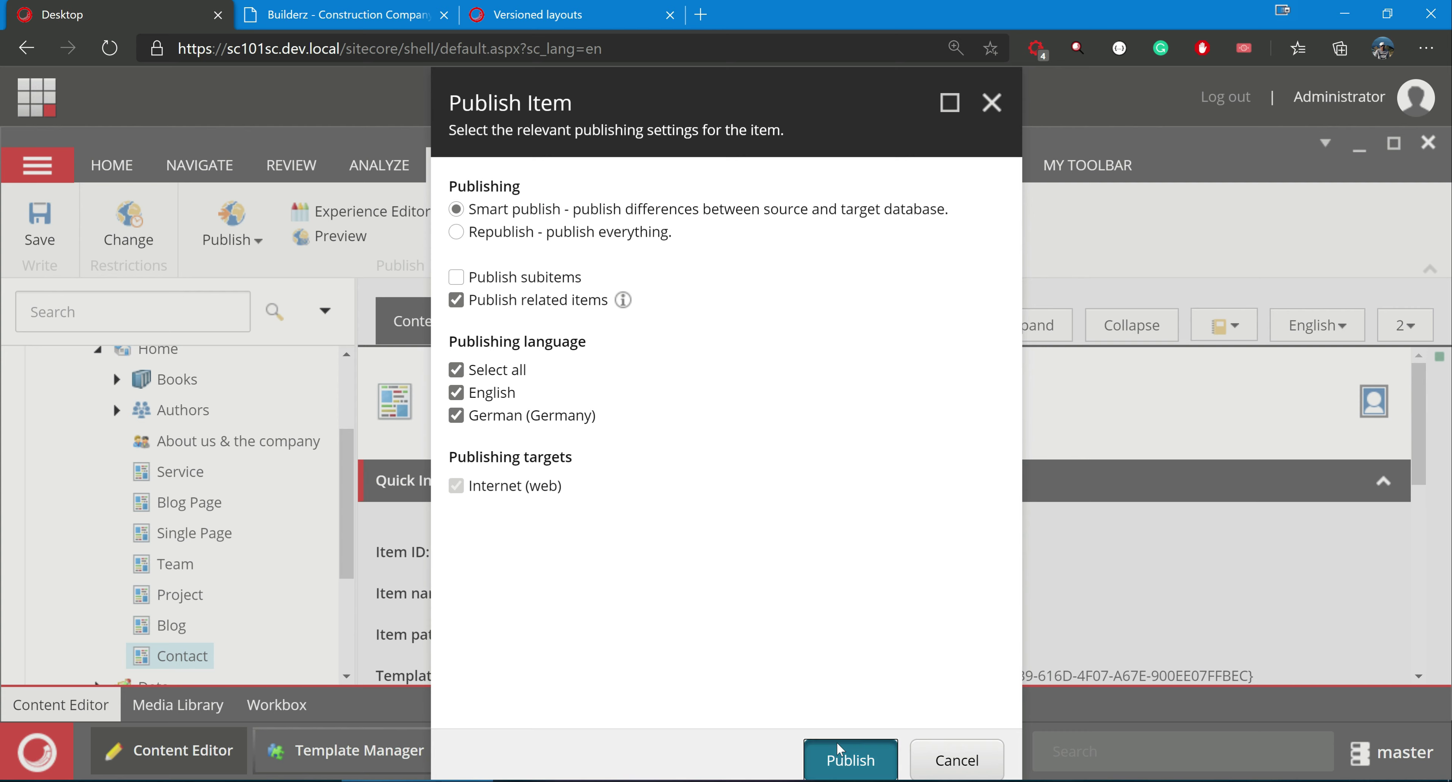
click(837, 751)
click(846, 532)
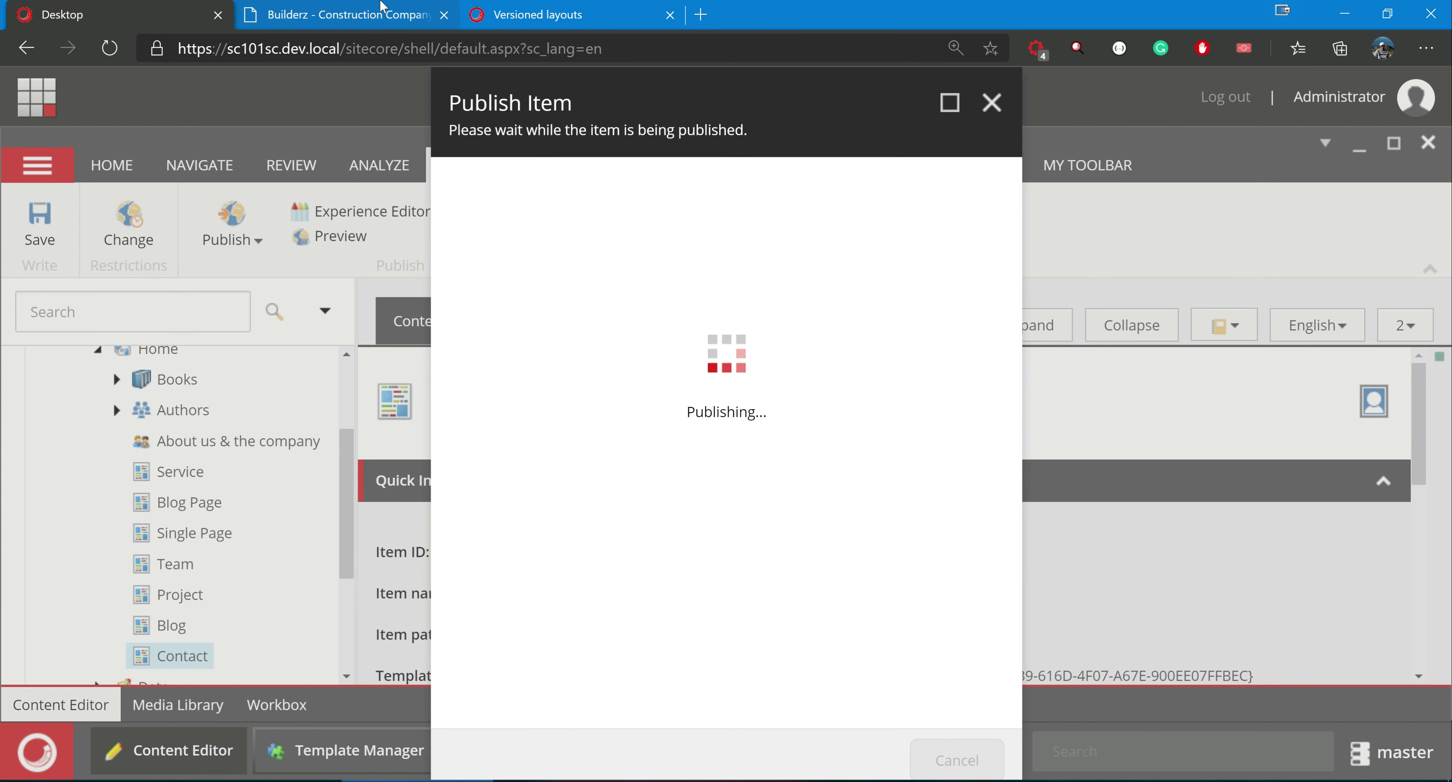
Step: Reload the website's Contact page to check the published rendering, then return to Sitecore and dismiss the publishing report
click(350, 15)
click(110, 48)
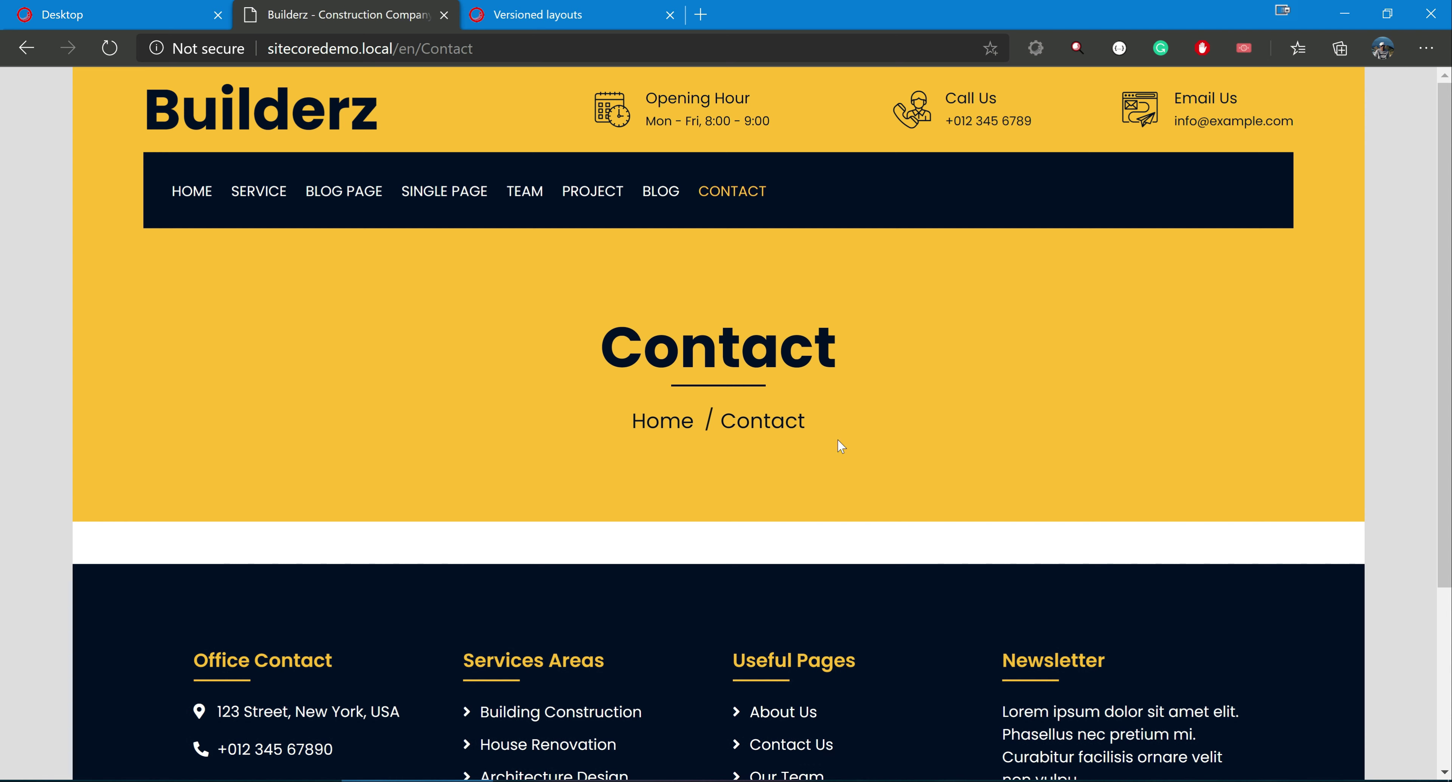
key(ctrl+shift+Tab)
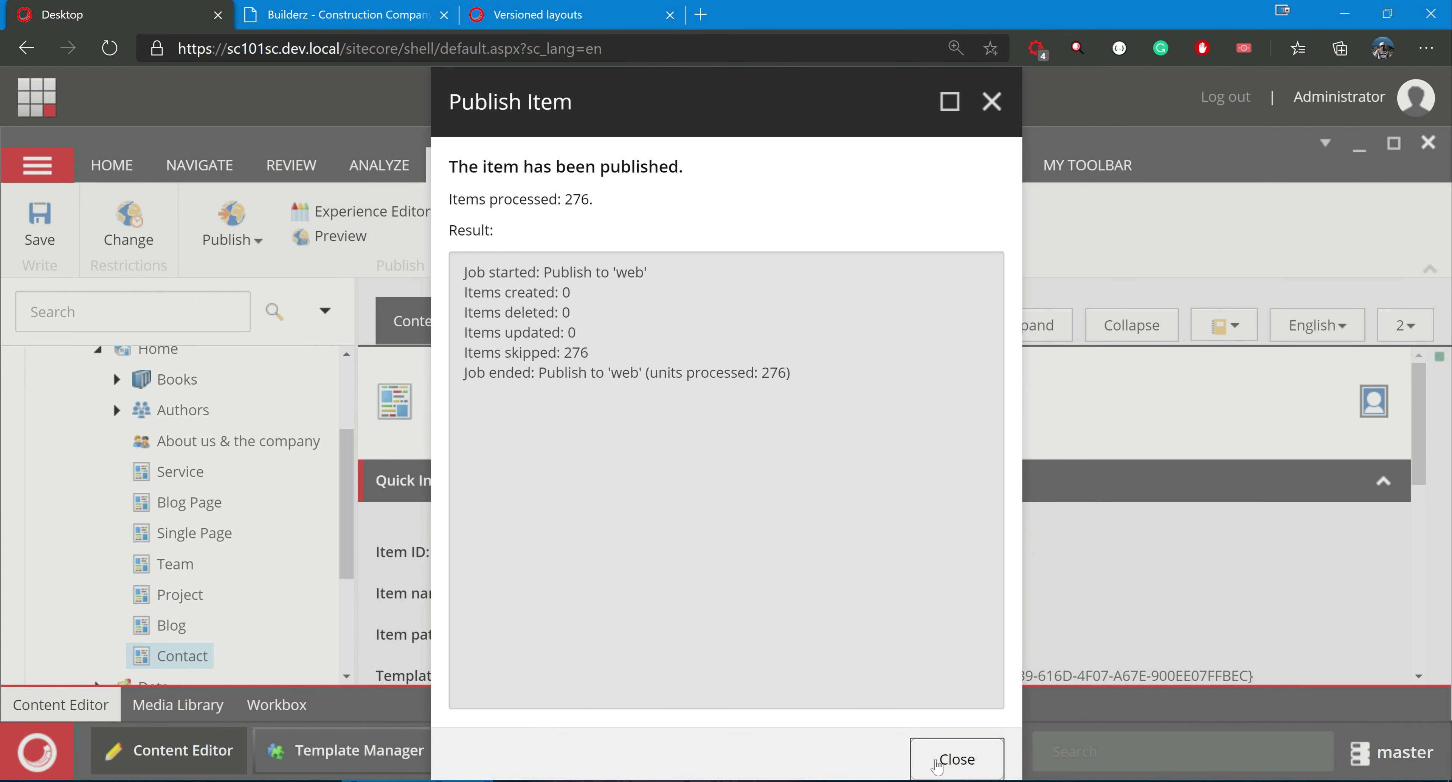
click(938, 756)
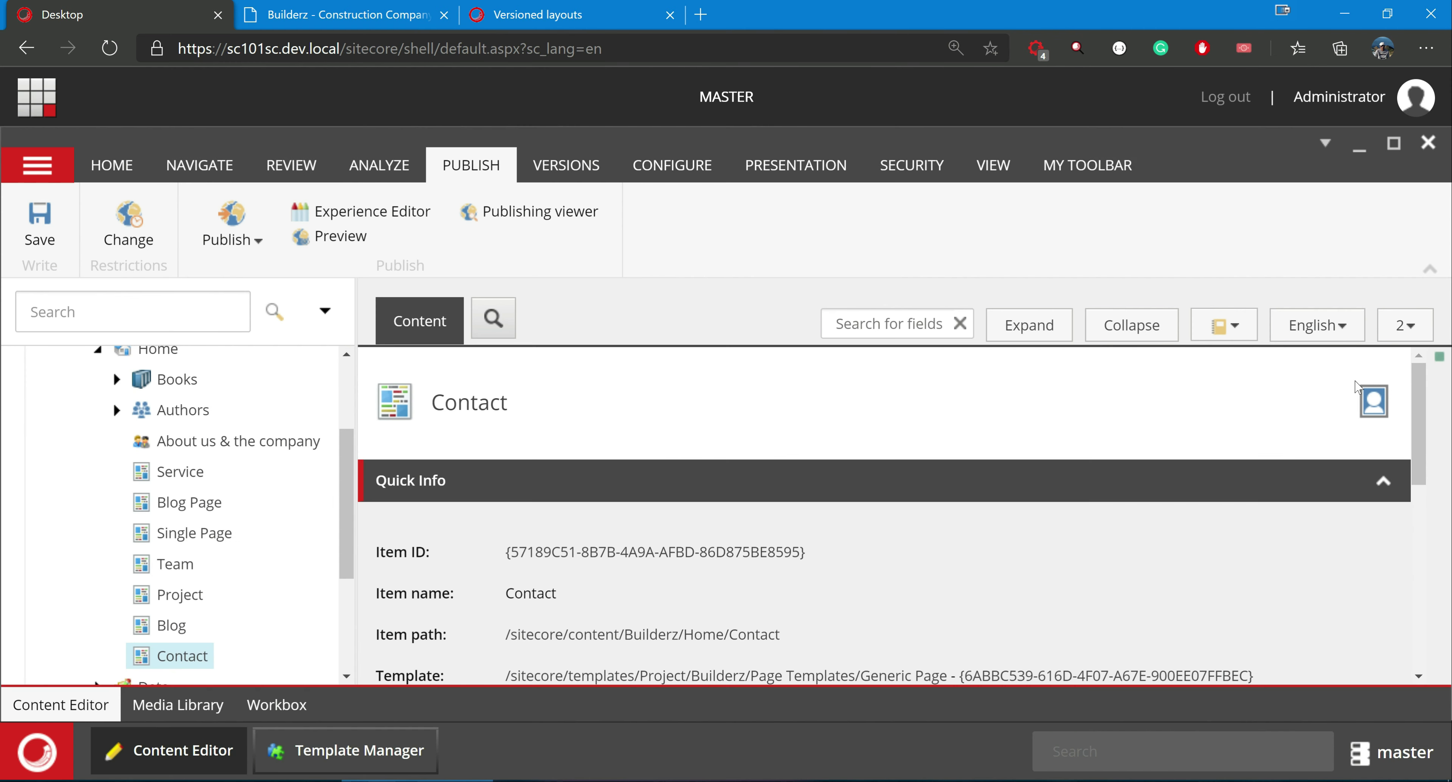
Step: Switch the Contact item to version 1, review its final layout in the layout details, and close the dialog
click(1415, 334)
click(1291, 445)
click(795, 165)
click(126, 224)
click(602, 201)
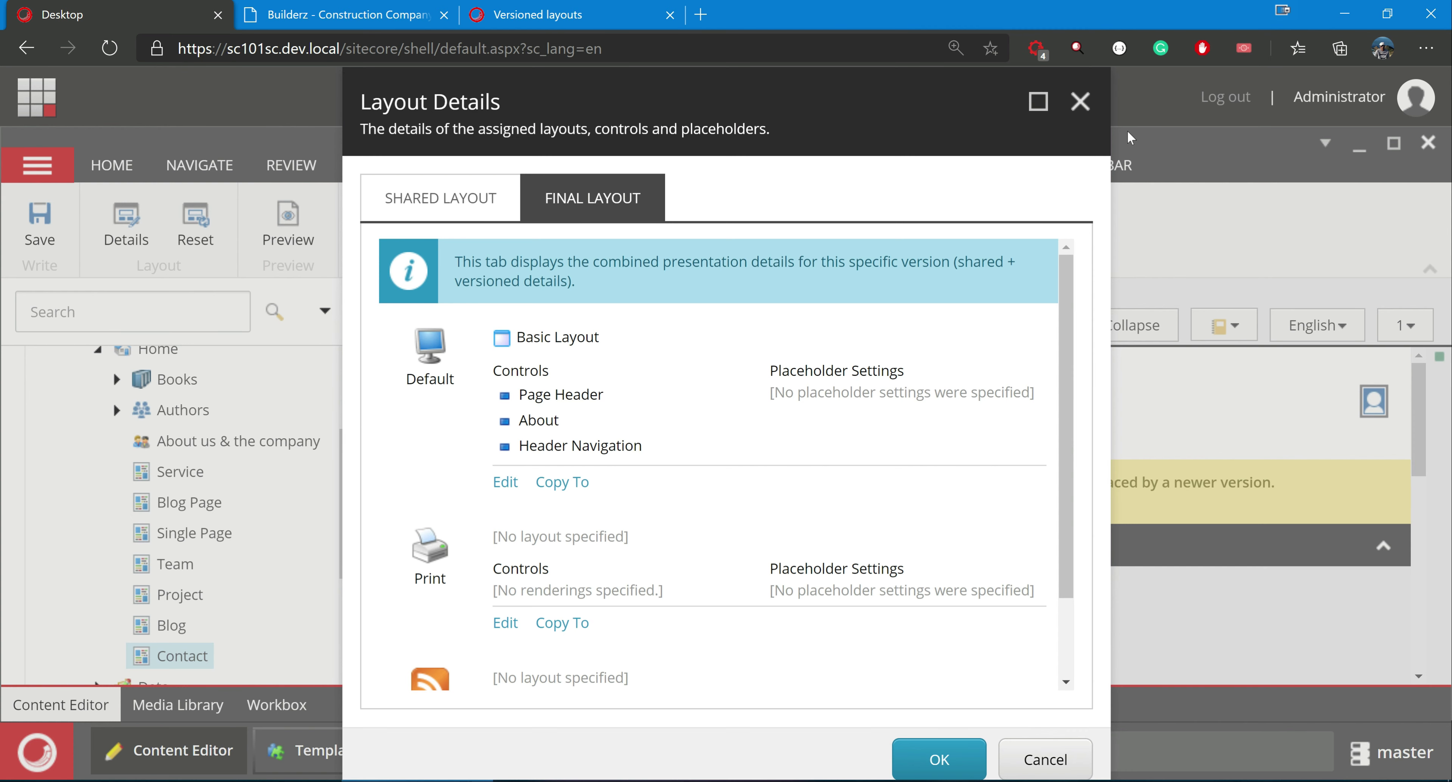
click(1080, 102)
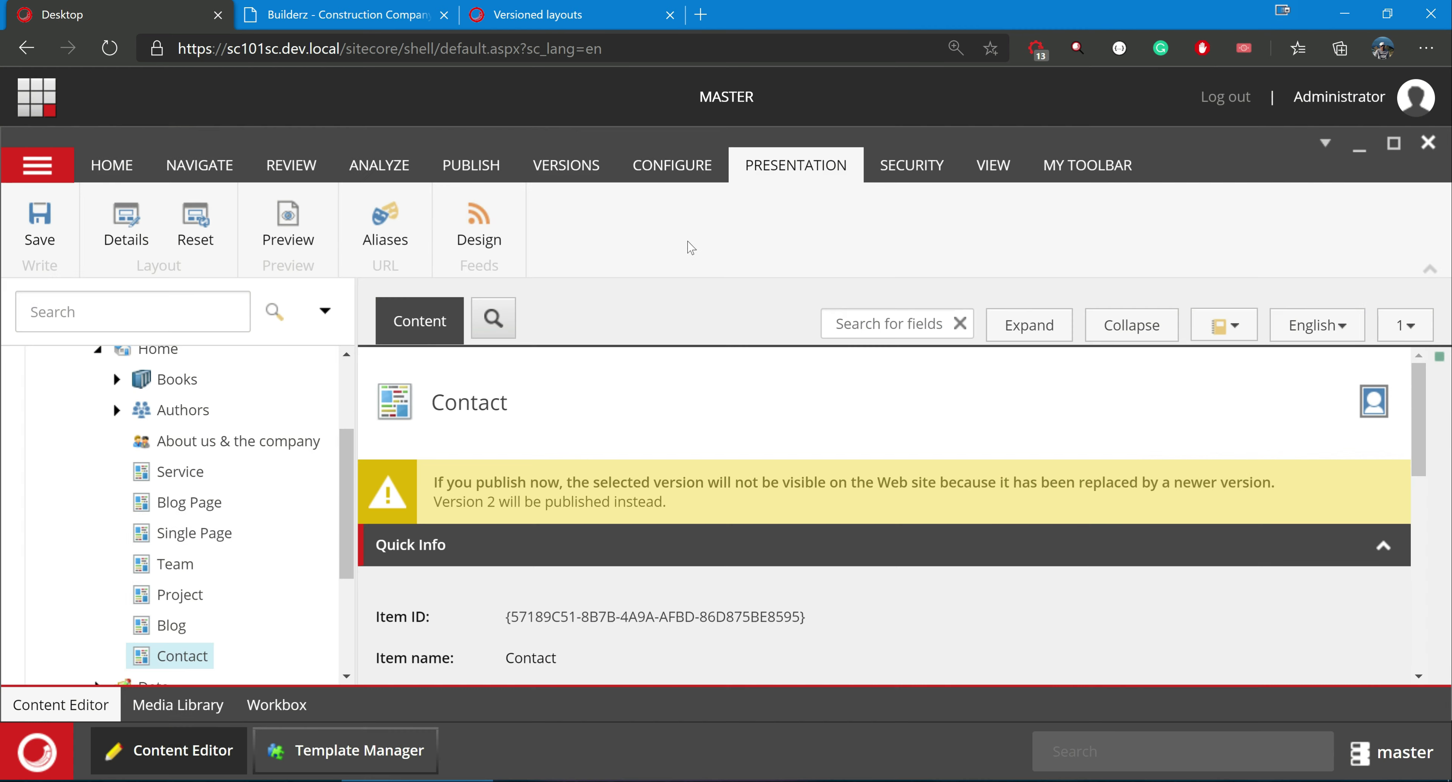
Step: Make version 2 of the Contact item not publishable in the publishing settings, and save the item
click(491, 175)
click(128, 225)
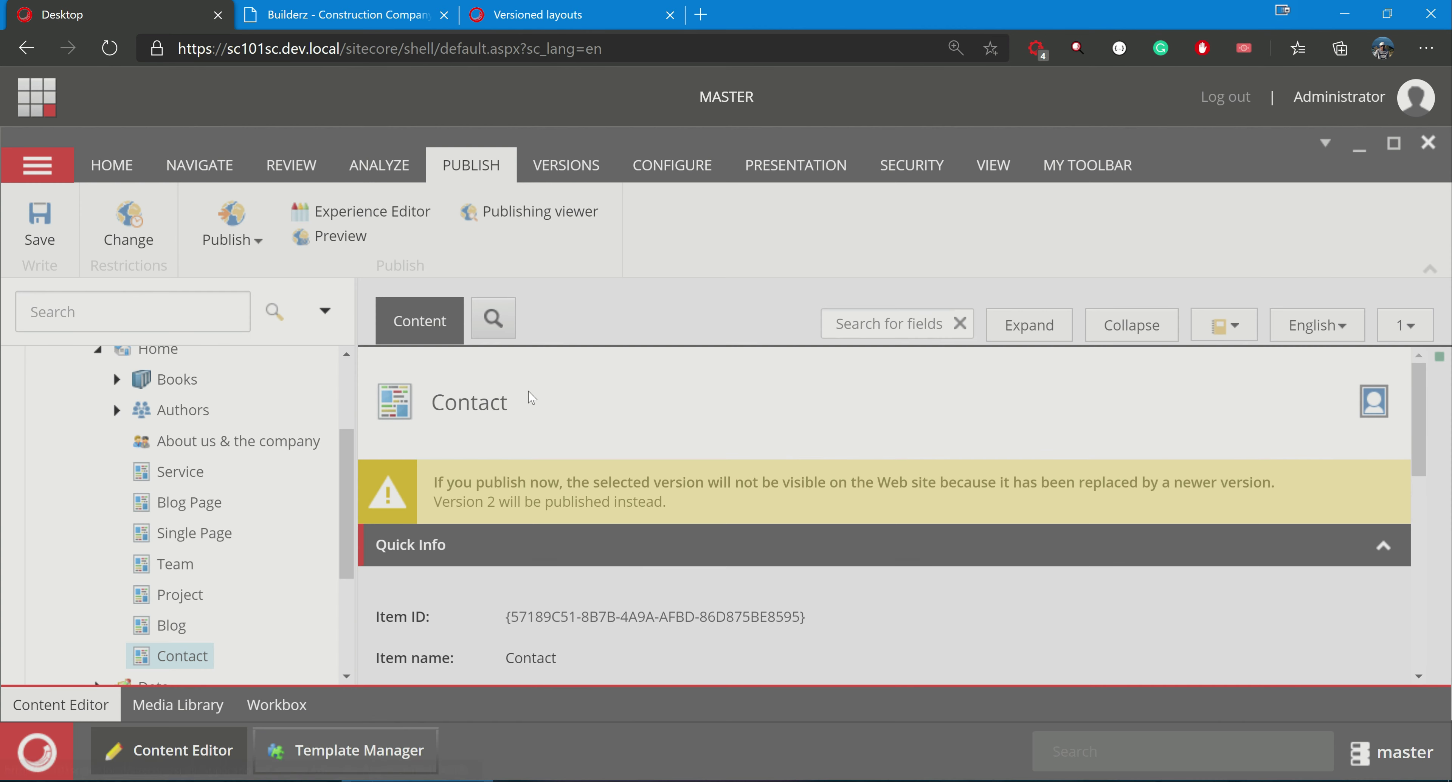
click(297, 510)
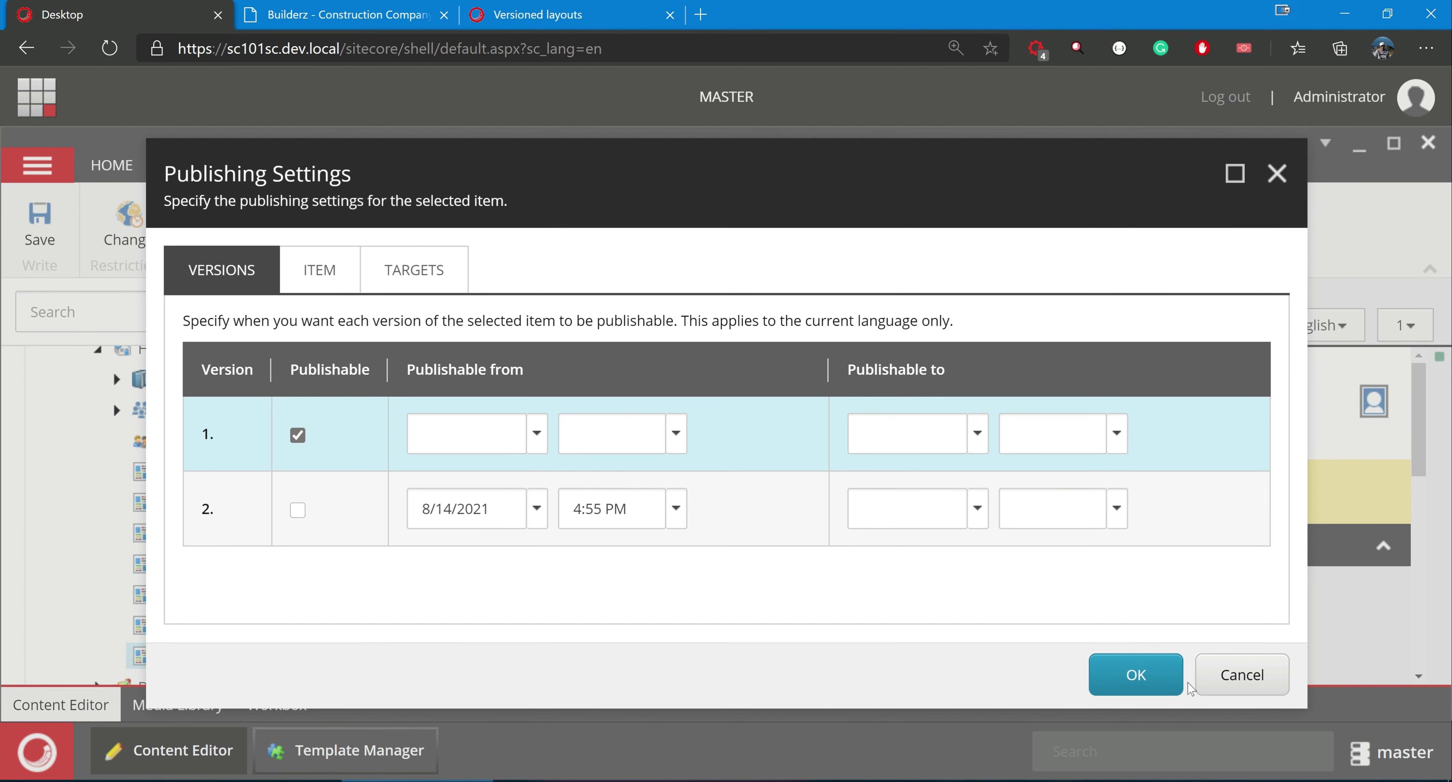
click(1156, 679)
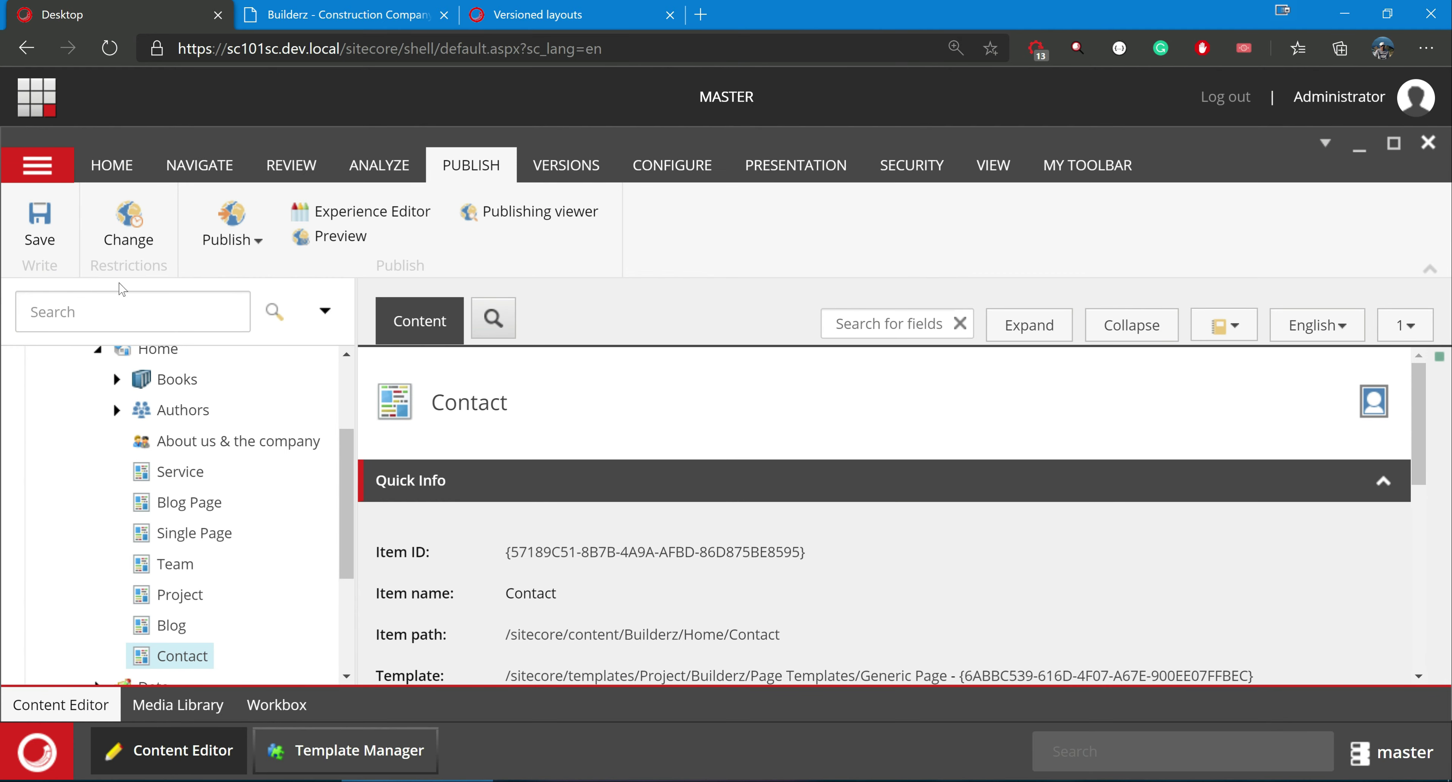
click(40, 225)
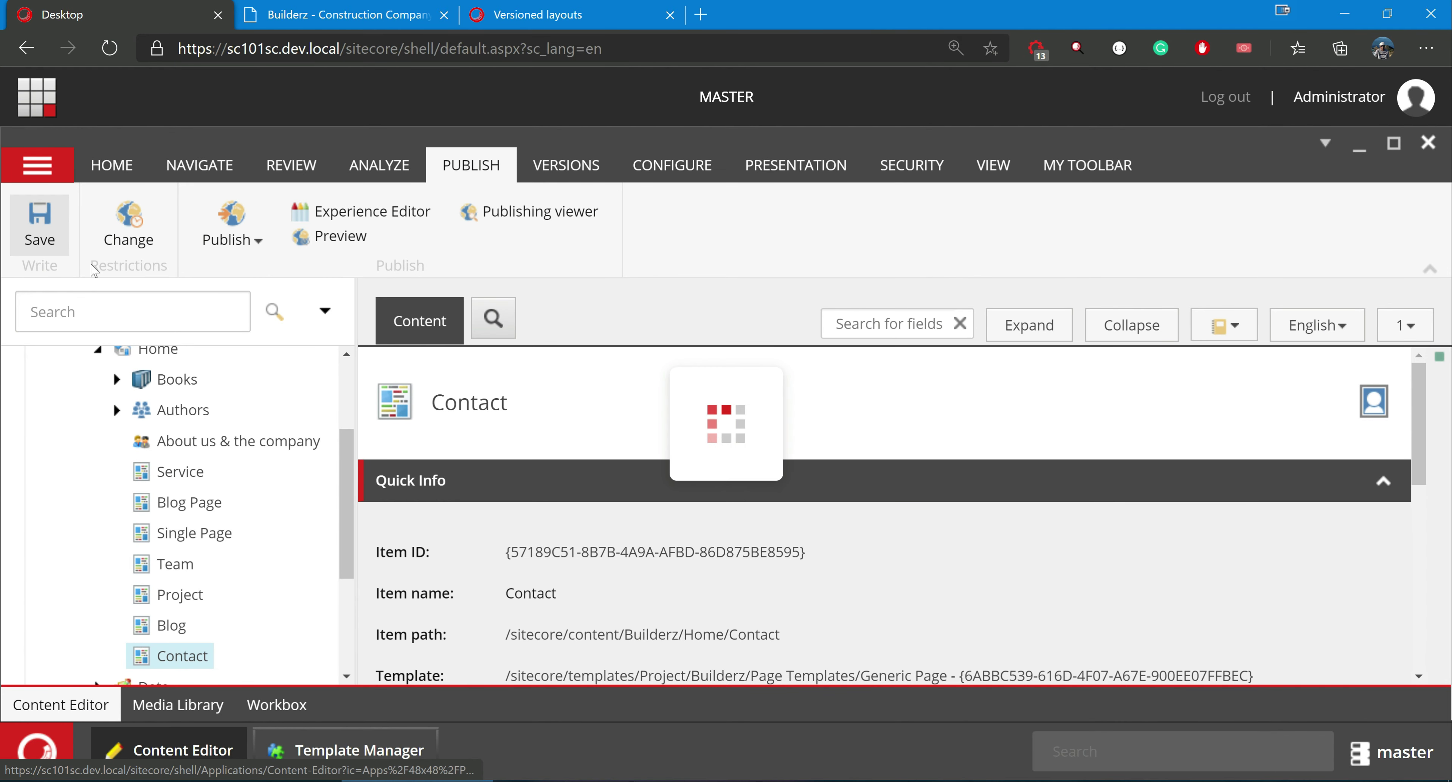
Step: Publish the Contact item again with the changed version restrictions, and close the publishing report
click(255, 248)
click(269, 303)
click(834, 762)
click(840, 535)
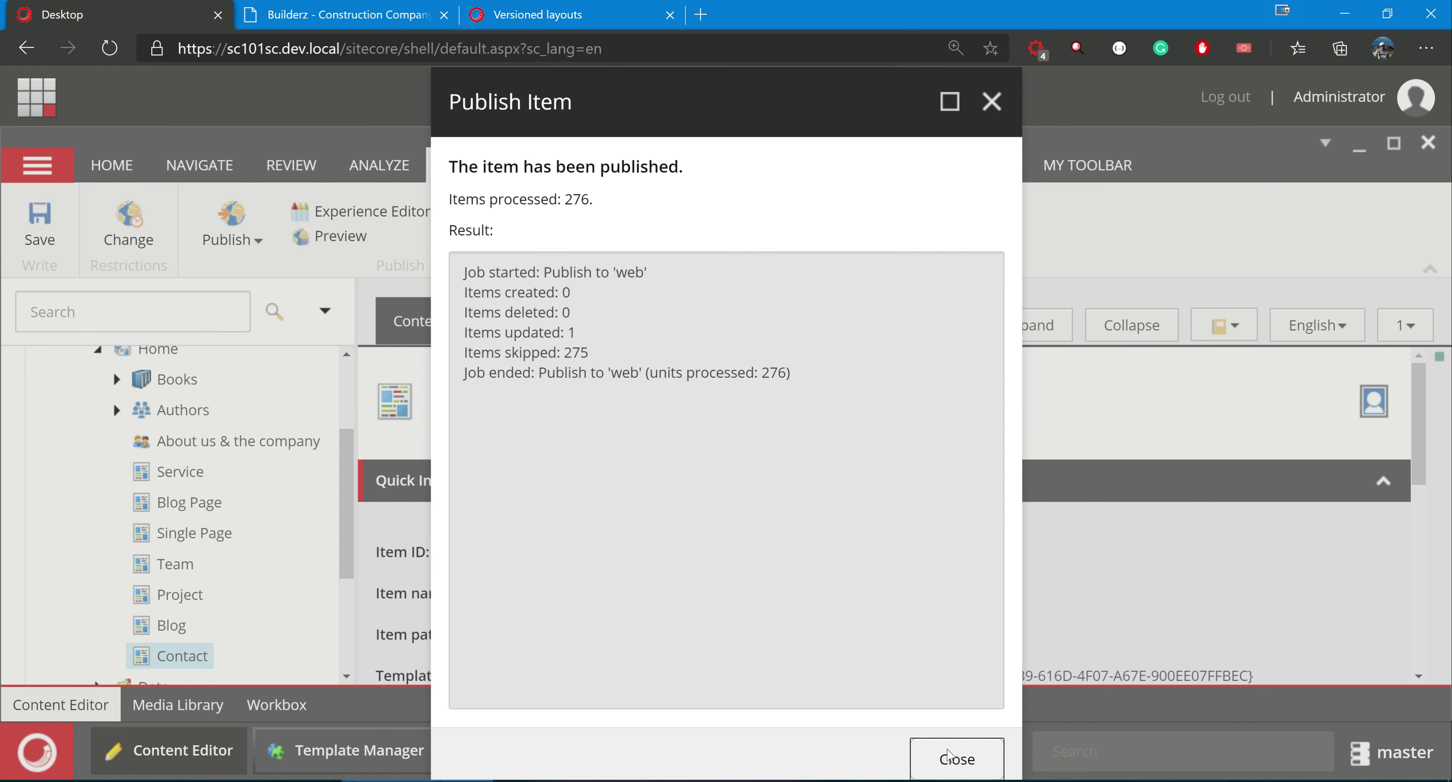
click(948, 754)
Step: Reload the website's Contact page to check how version 1 renders, and return to the Sitecore desktop
click(344, 14)
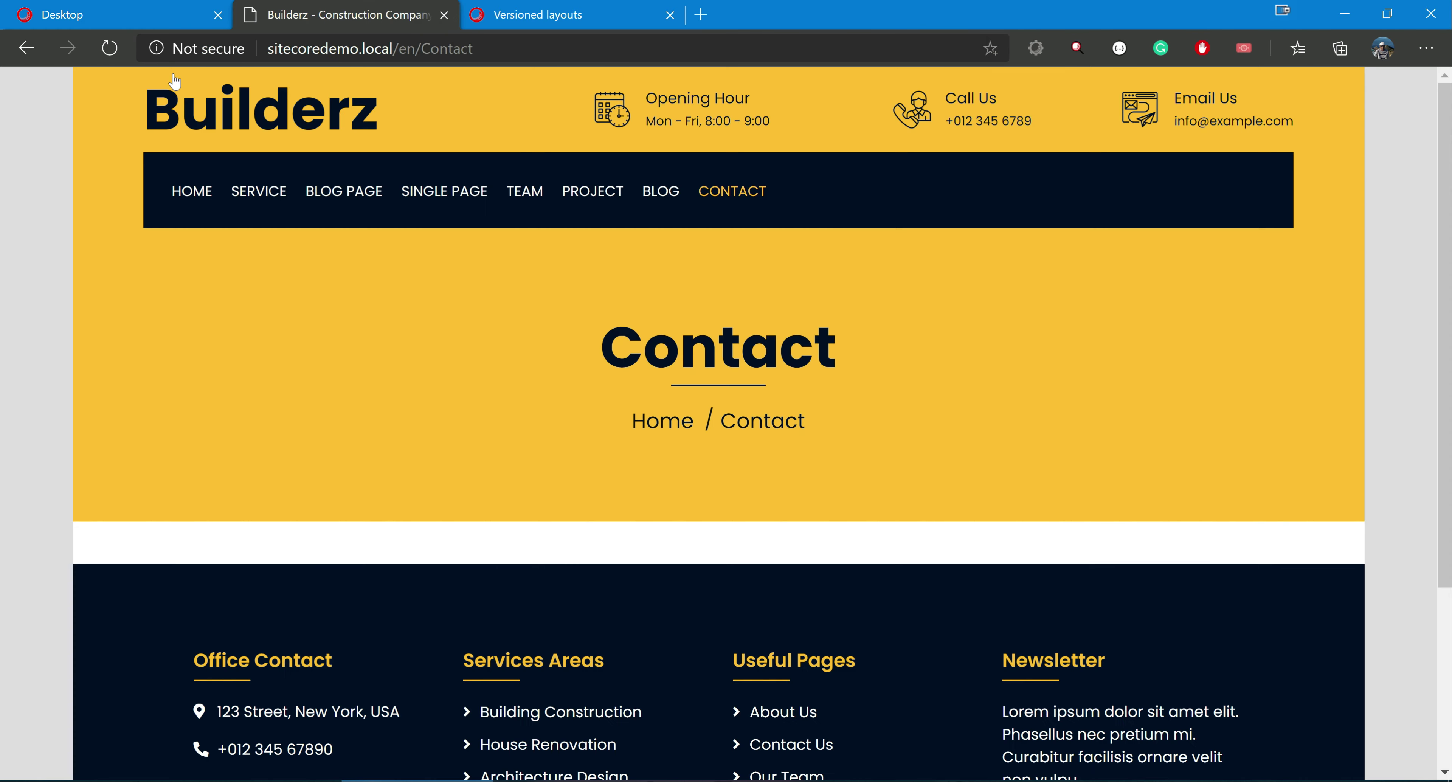
click(107, 49)
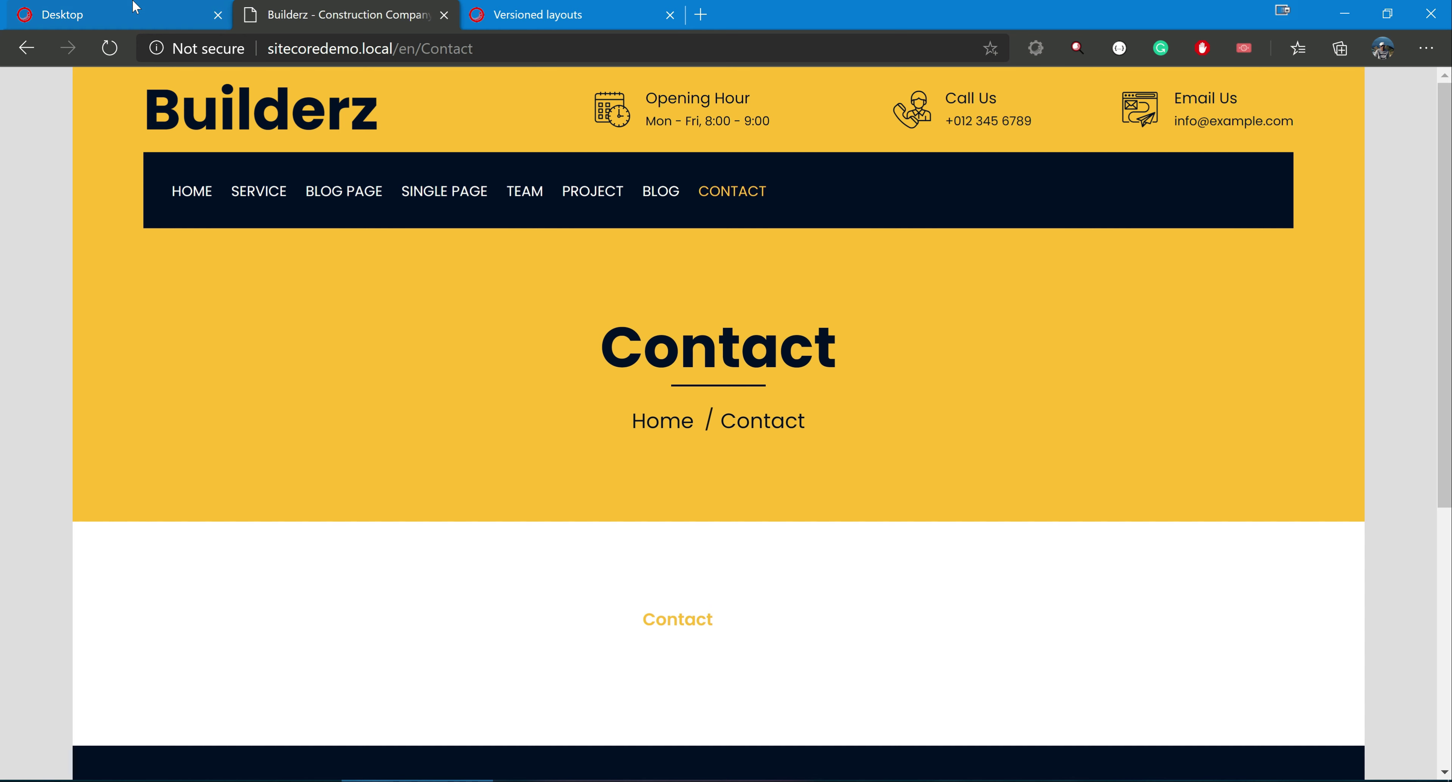
click(135, 7)
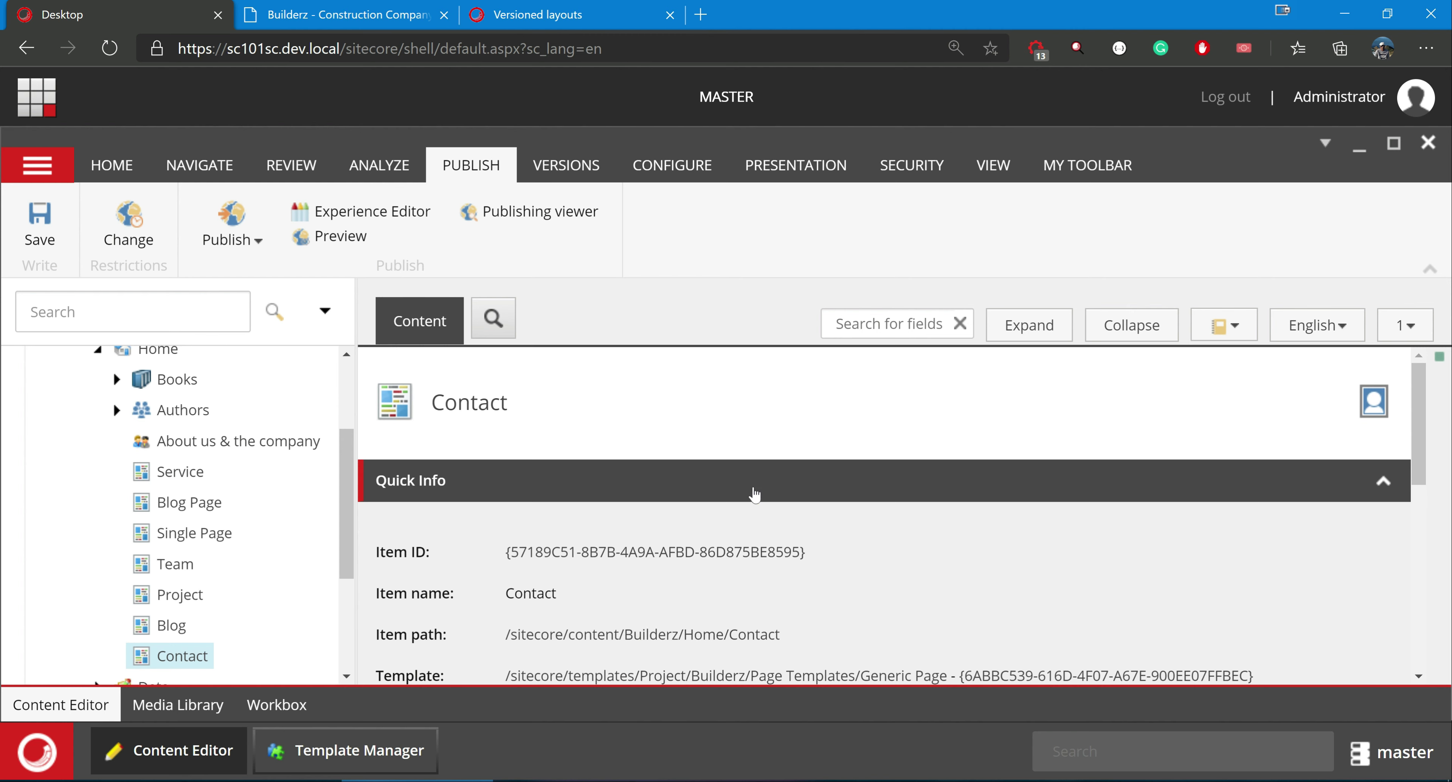
Step: Switch the Contact item's language to German (Germany) and review its quick info and navigation fields
click(1342, 325)
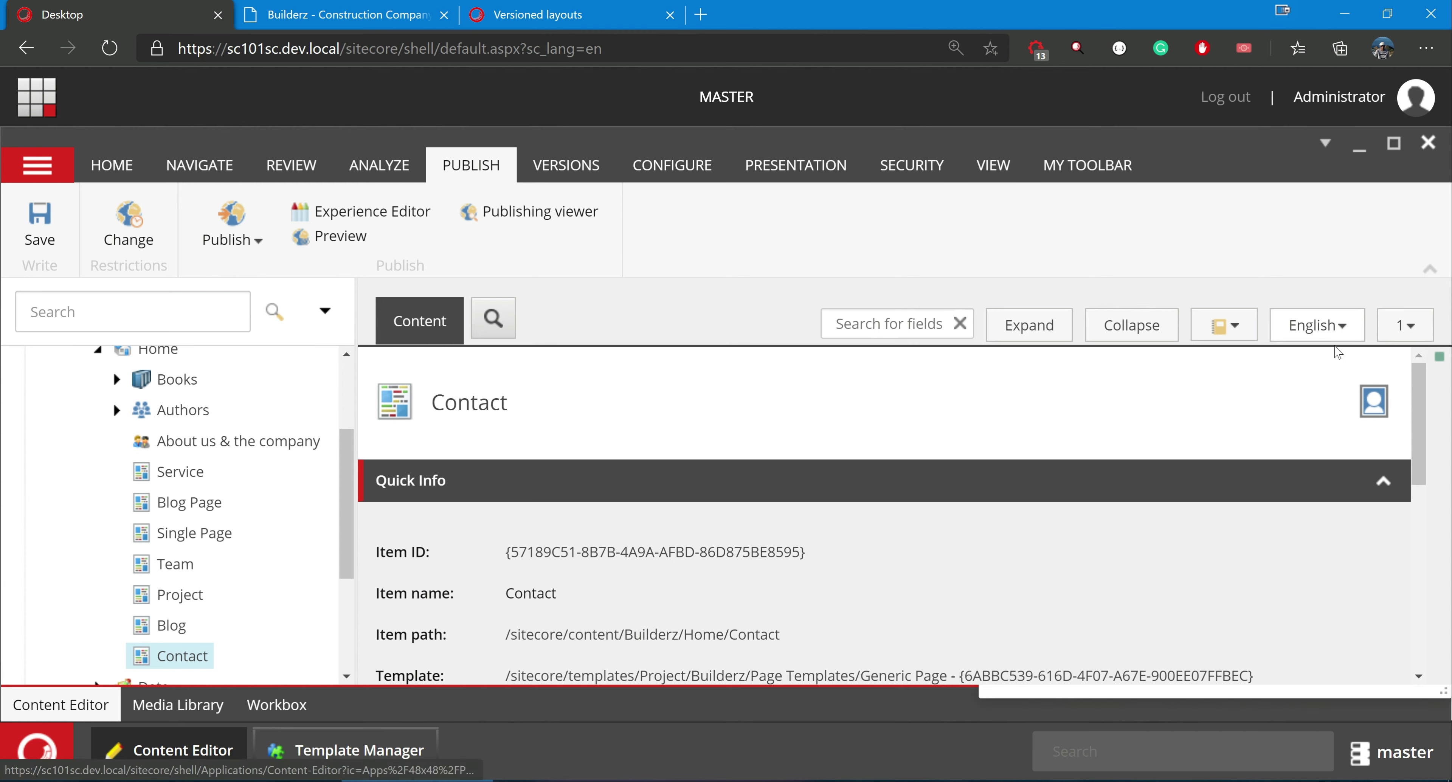
click(1071, 445)
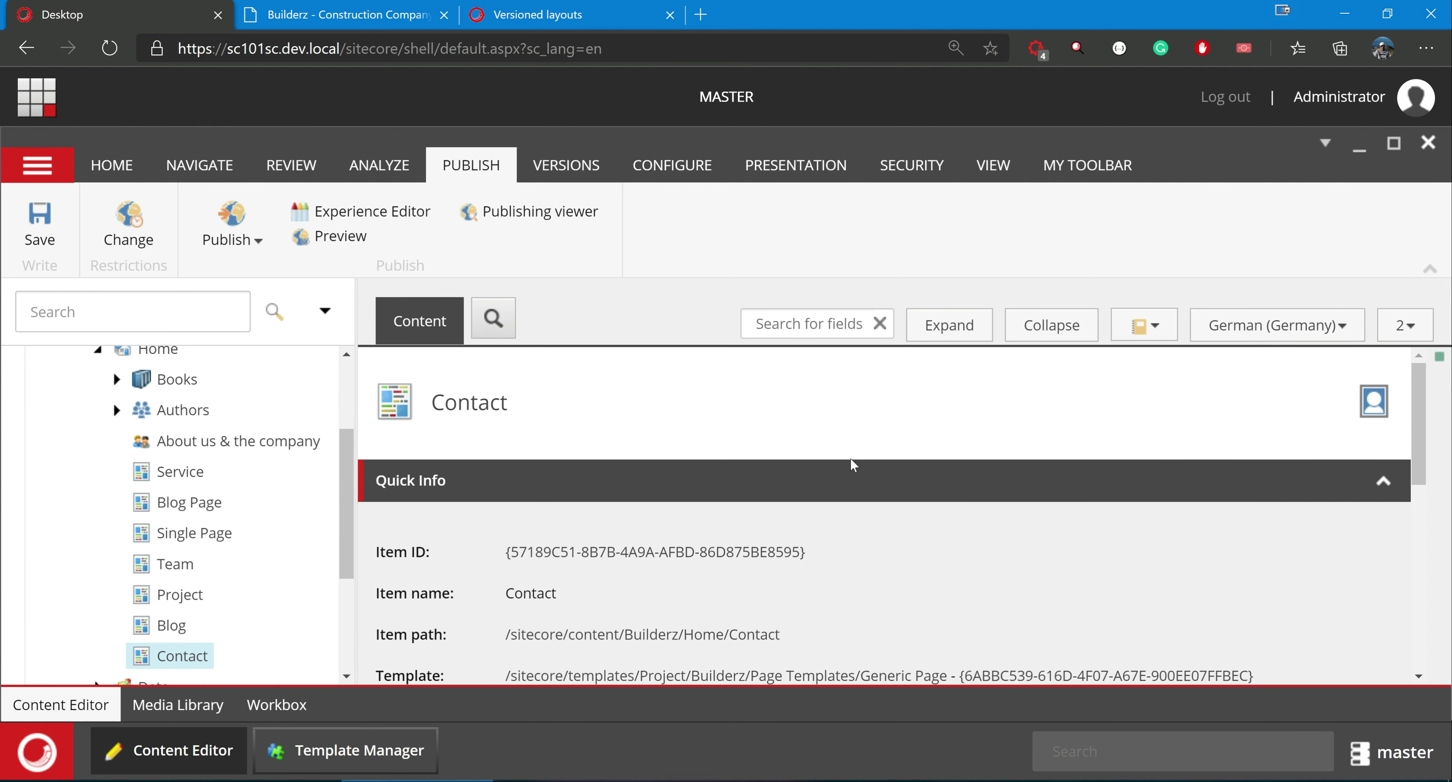
scroll(741, 454, down, 5)
scroll(741, 466, down, 4)
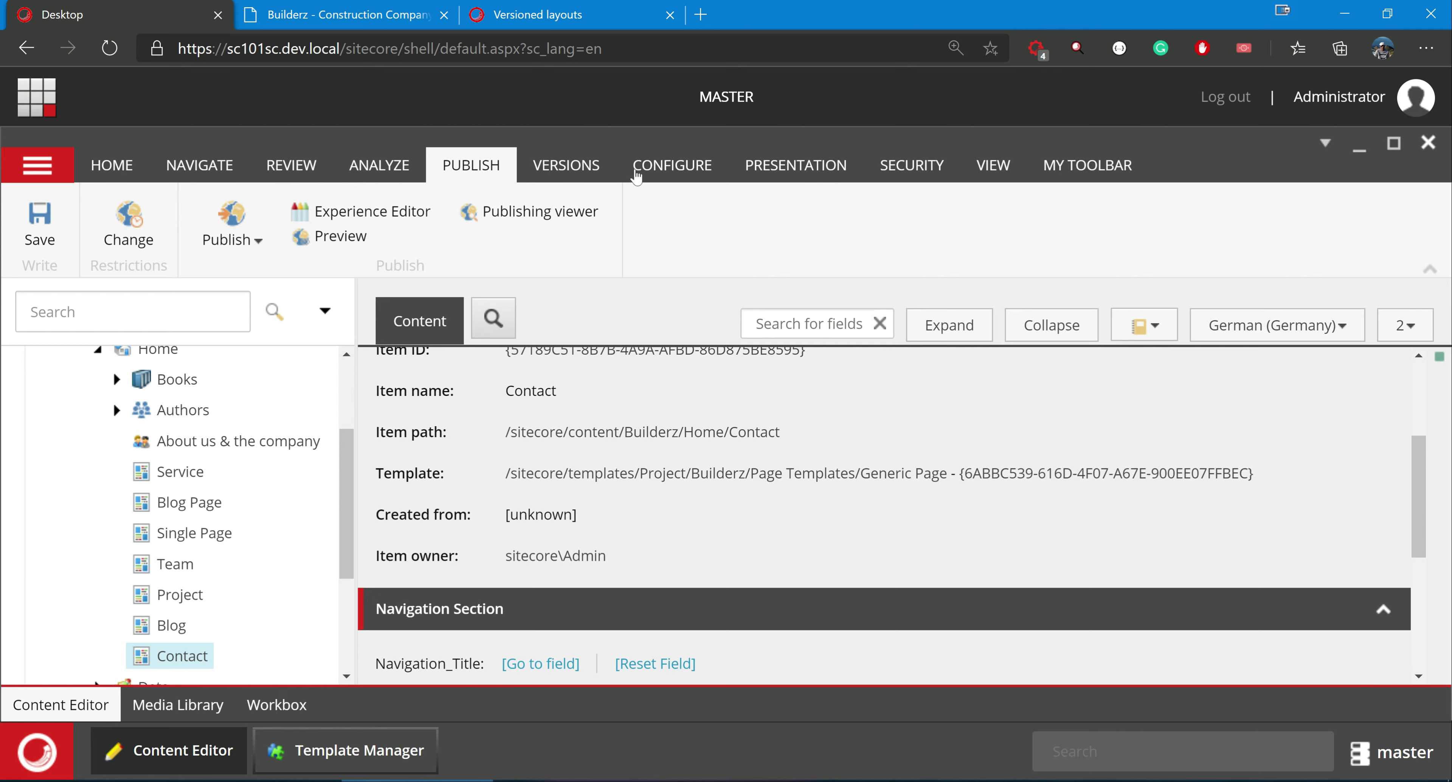
Step: Compare the final and shared layouts of the German (Germany) Contact item in its layout details
click(795, 165)
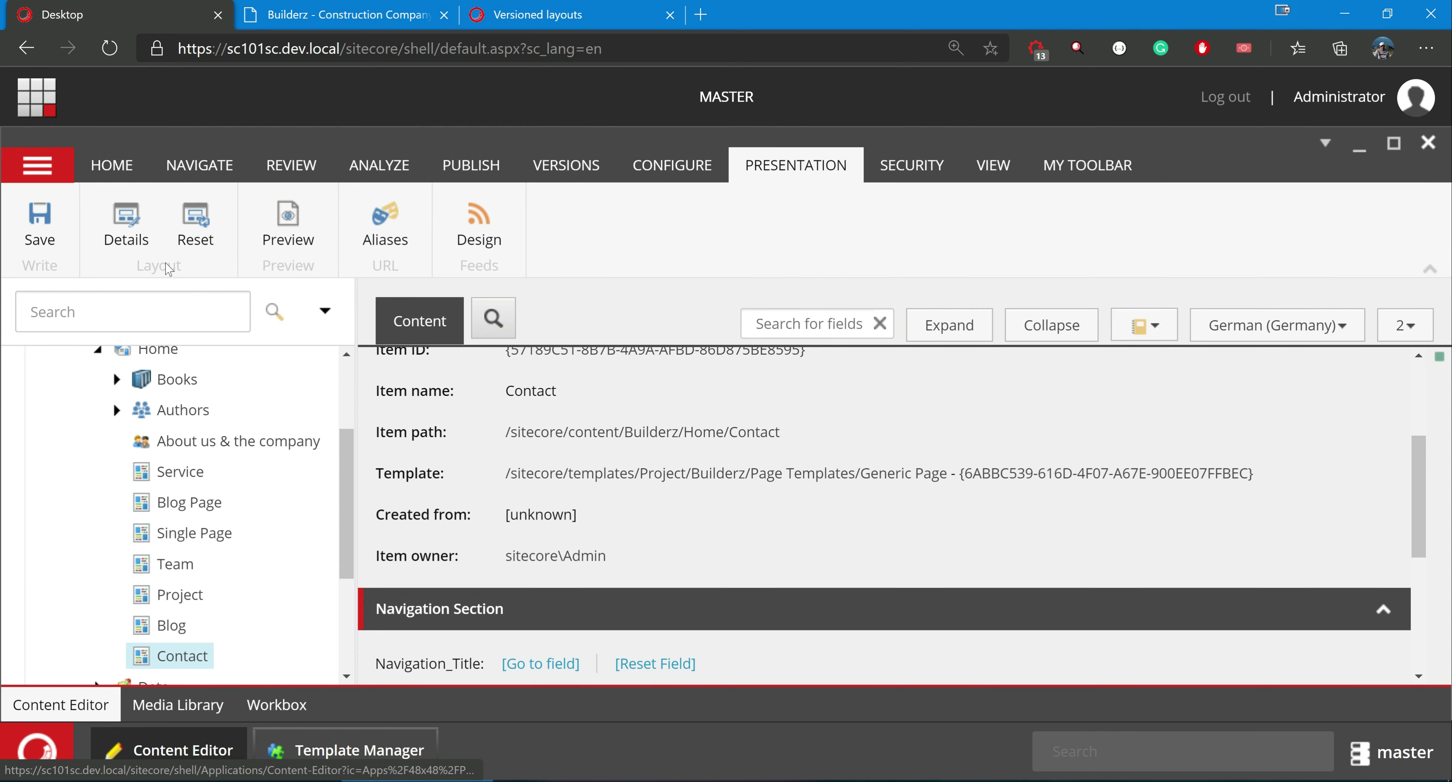
click(125, 225)
click(564, 219)
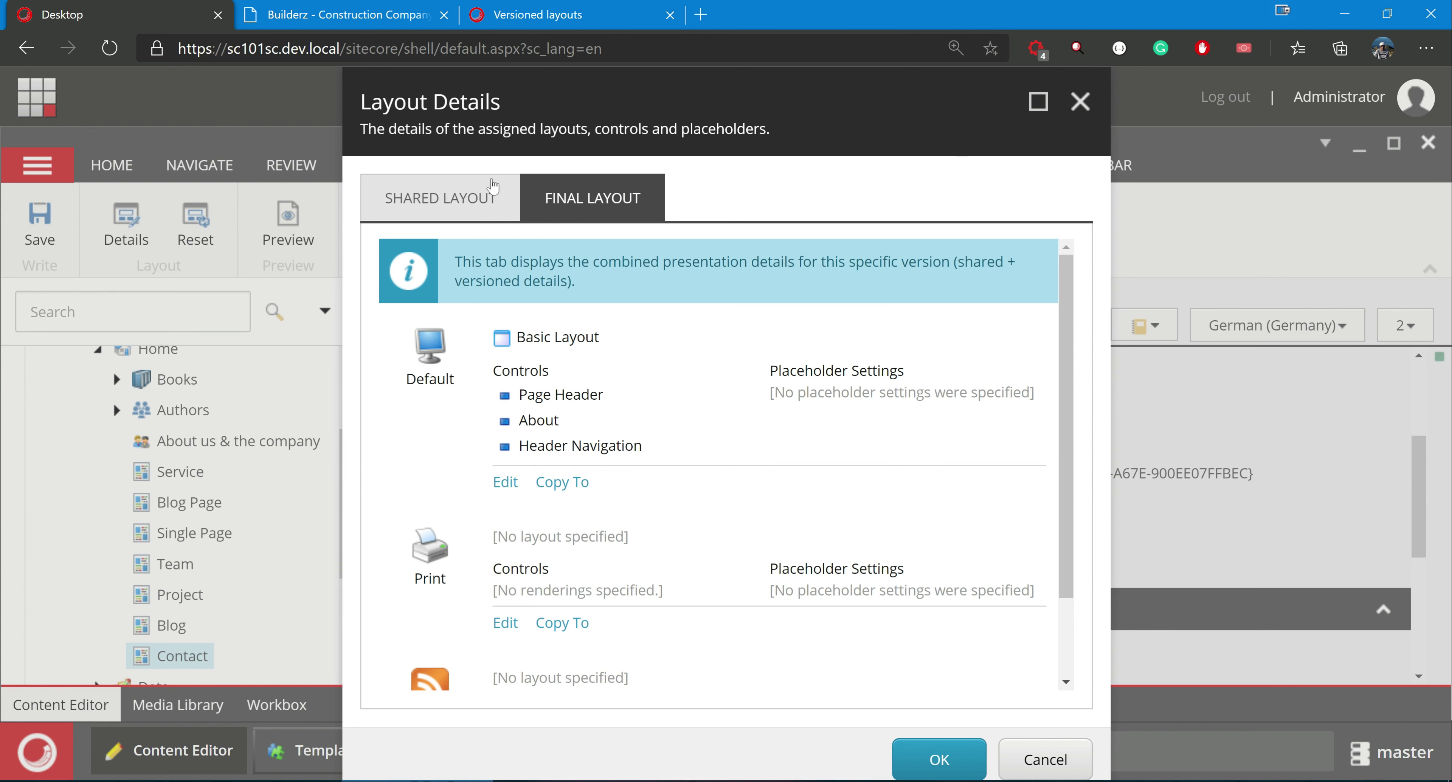
click(477, 198)
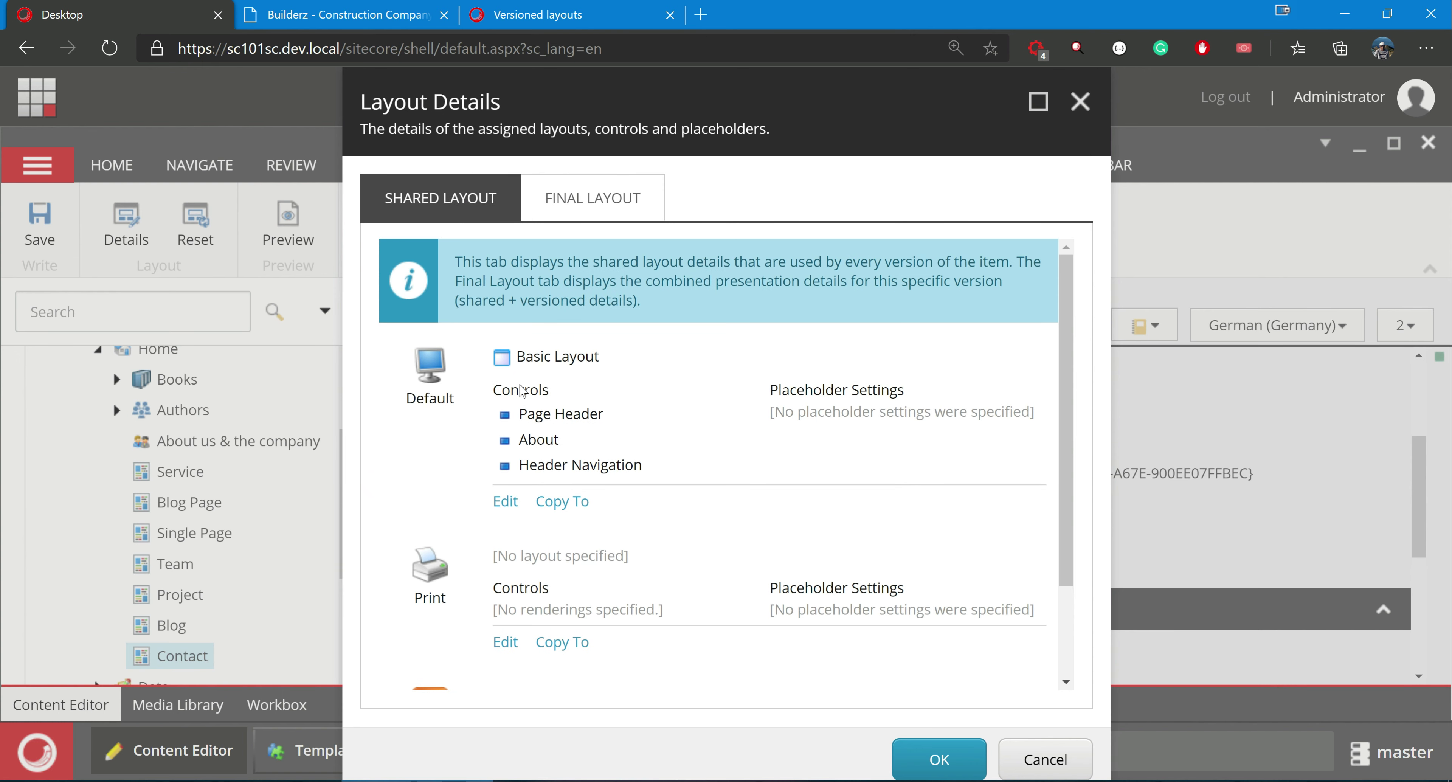
Step: Remove the About control from the Default device in the Contact item's shared layout, and save the item
click(505, 501)
click(398, 253)
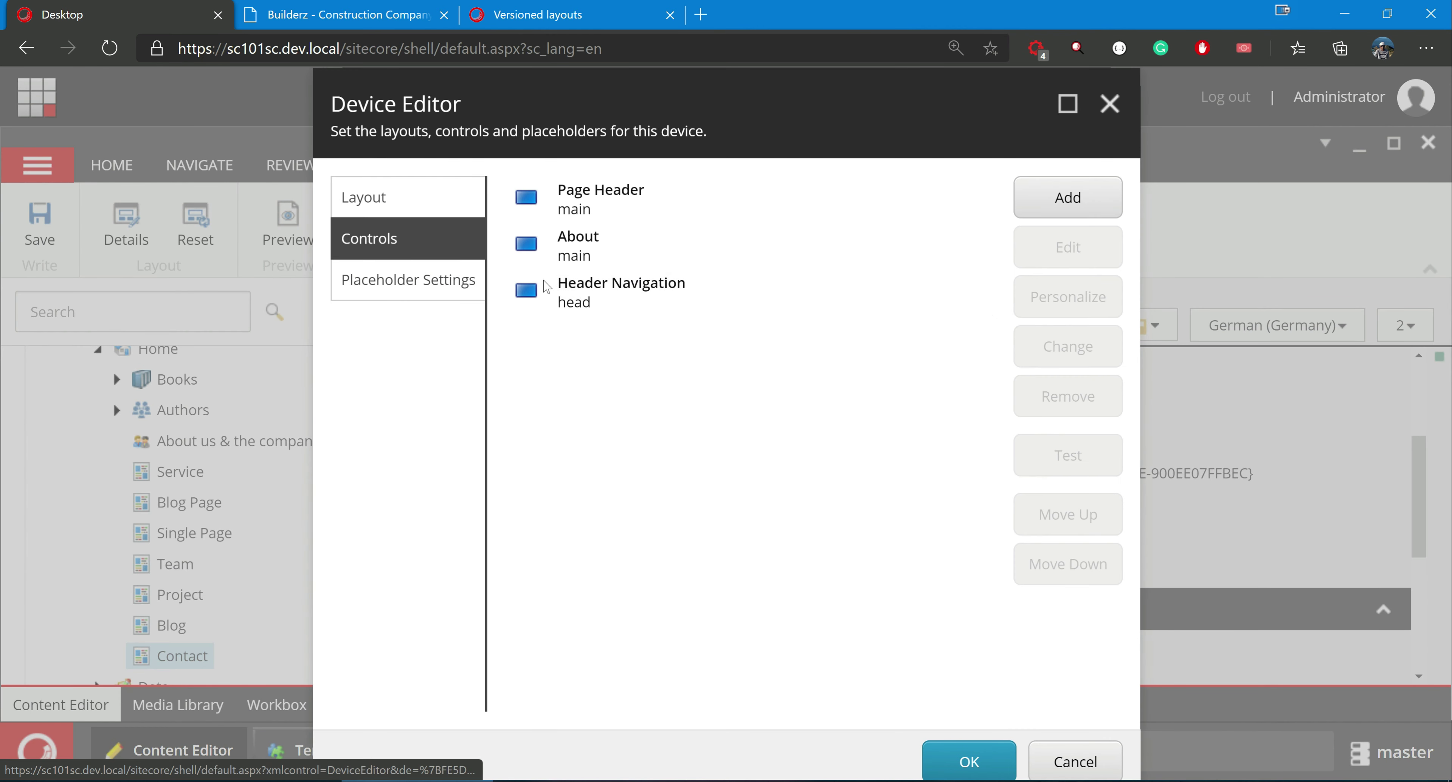
click(613, 262)
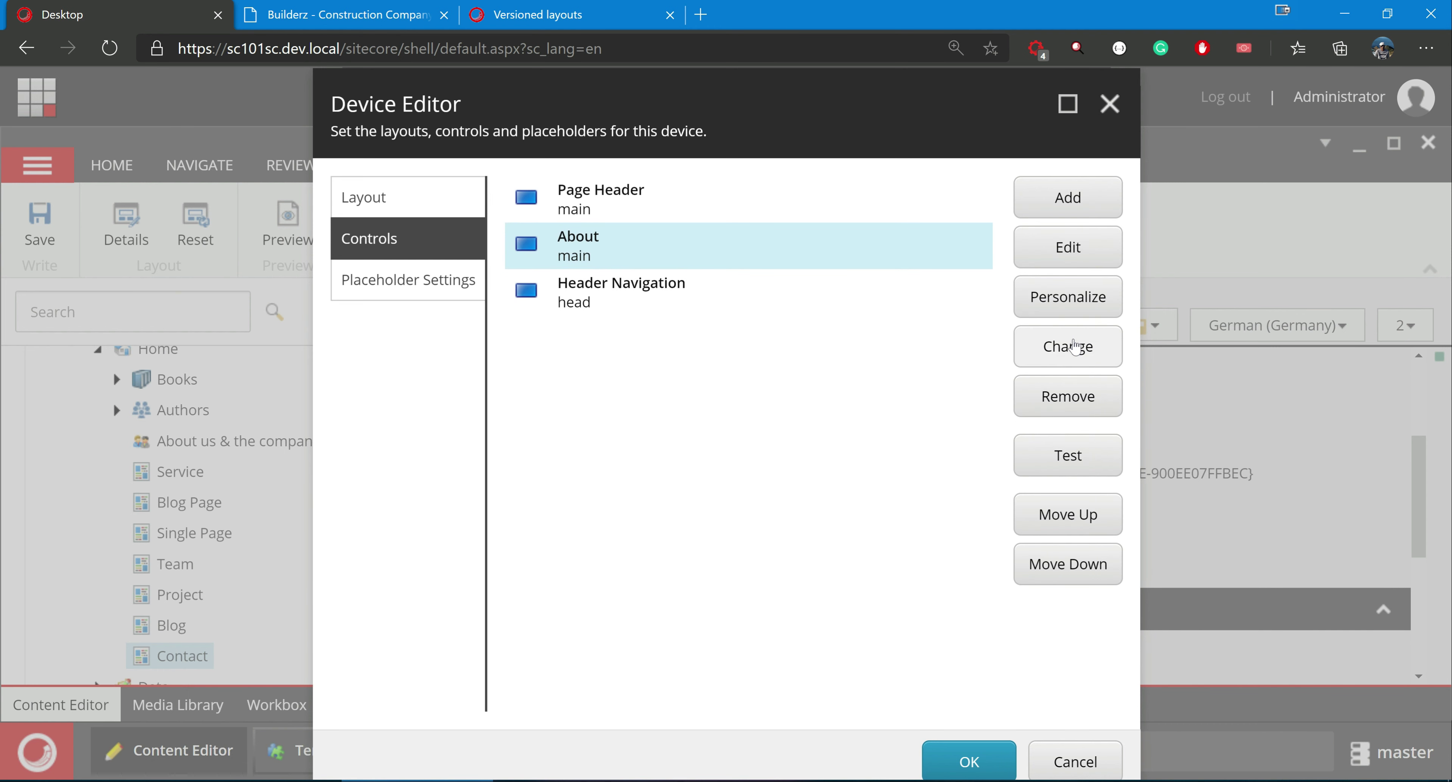
click(1052, 413)
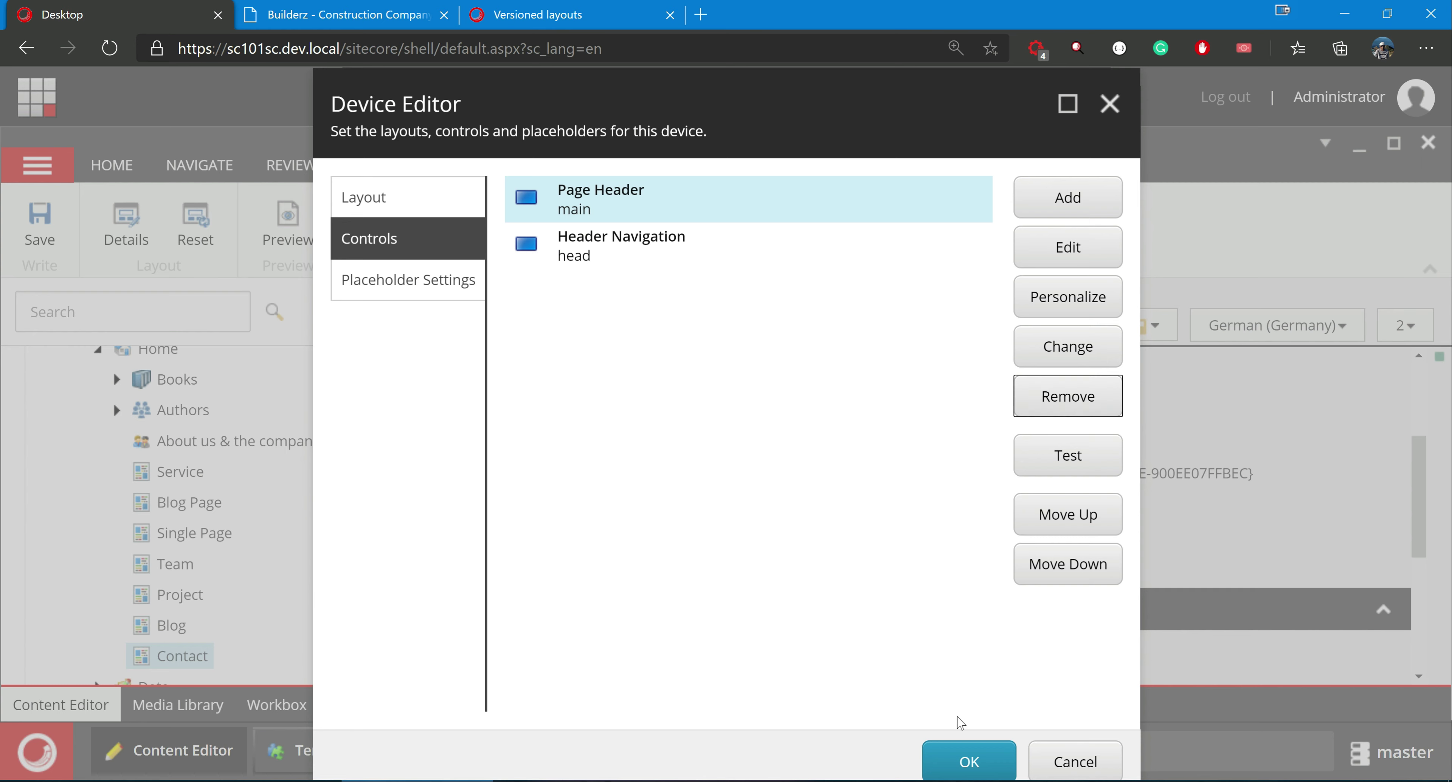
click(965, 760)
click(940, 758)
click(55, 236)
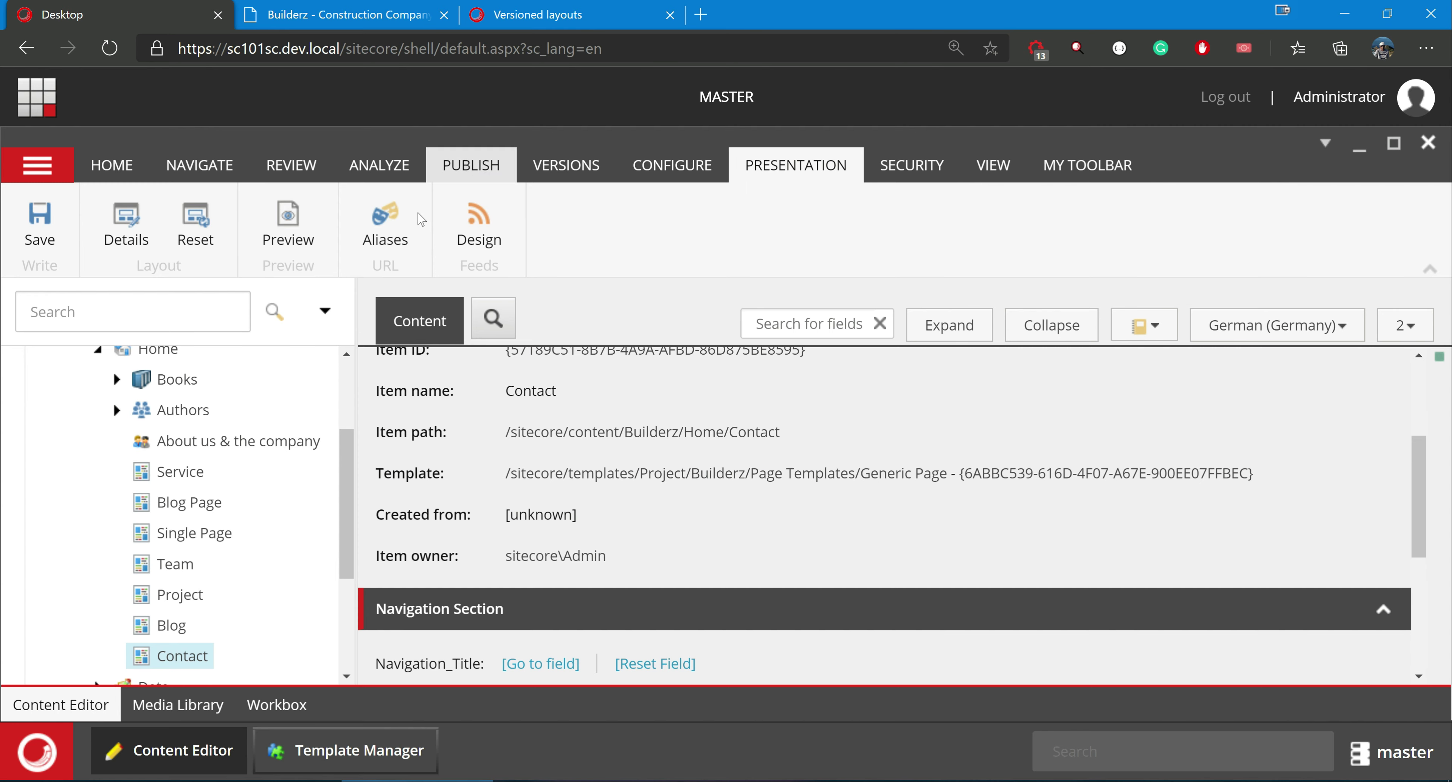
Step: Smart publish the Contact item with the changed shared layout, and close the publishing report
click(476, 168)
click(236, 236)
click(289, 306)
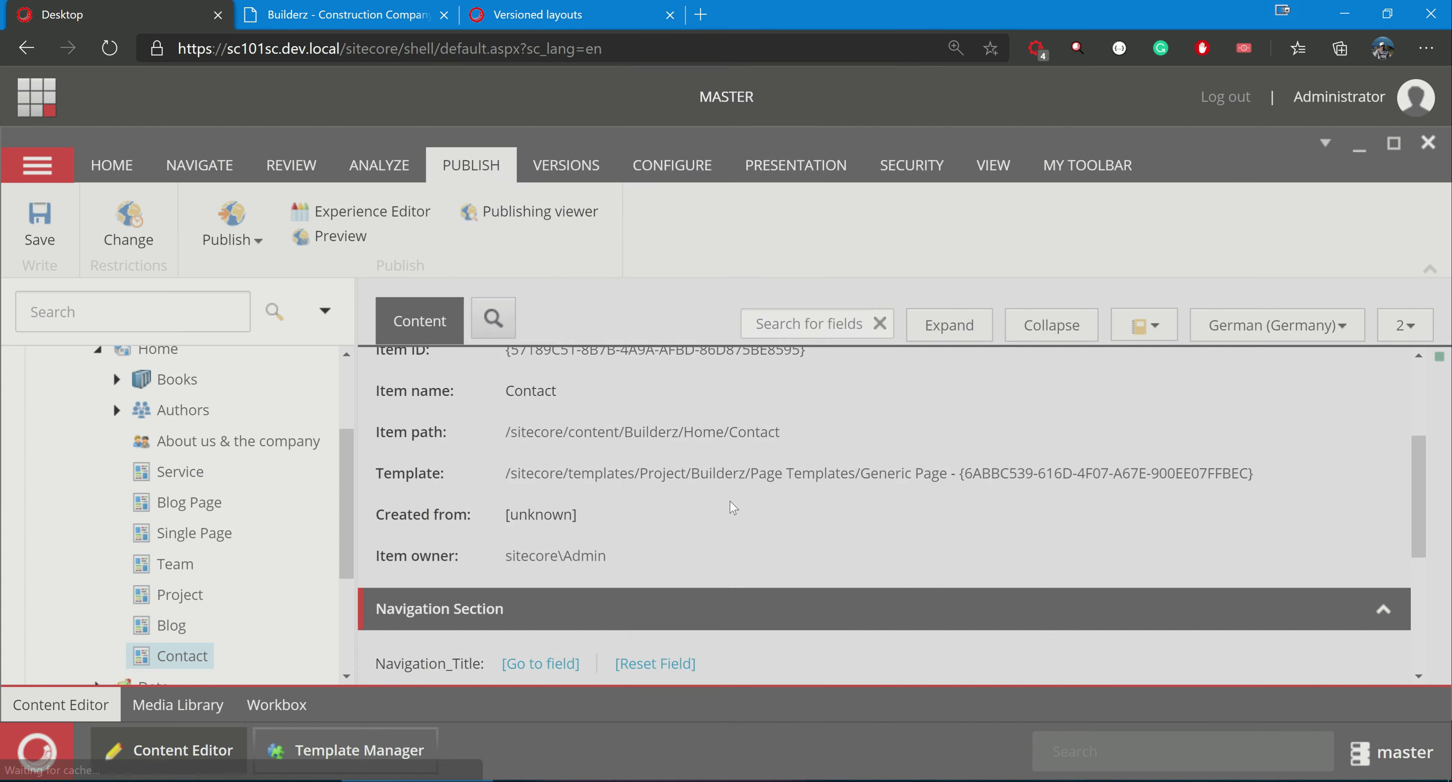
click(852, 760)
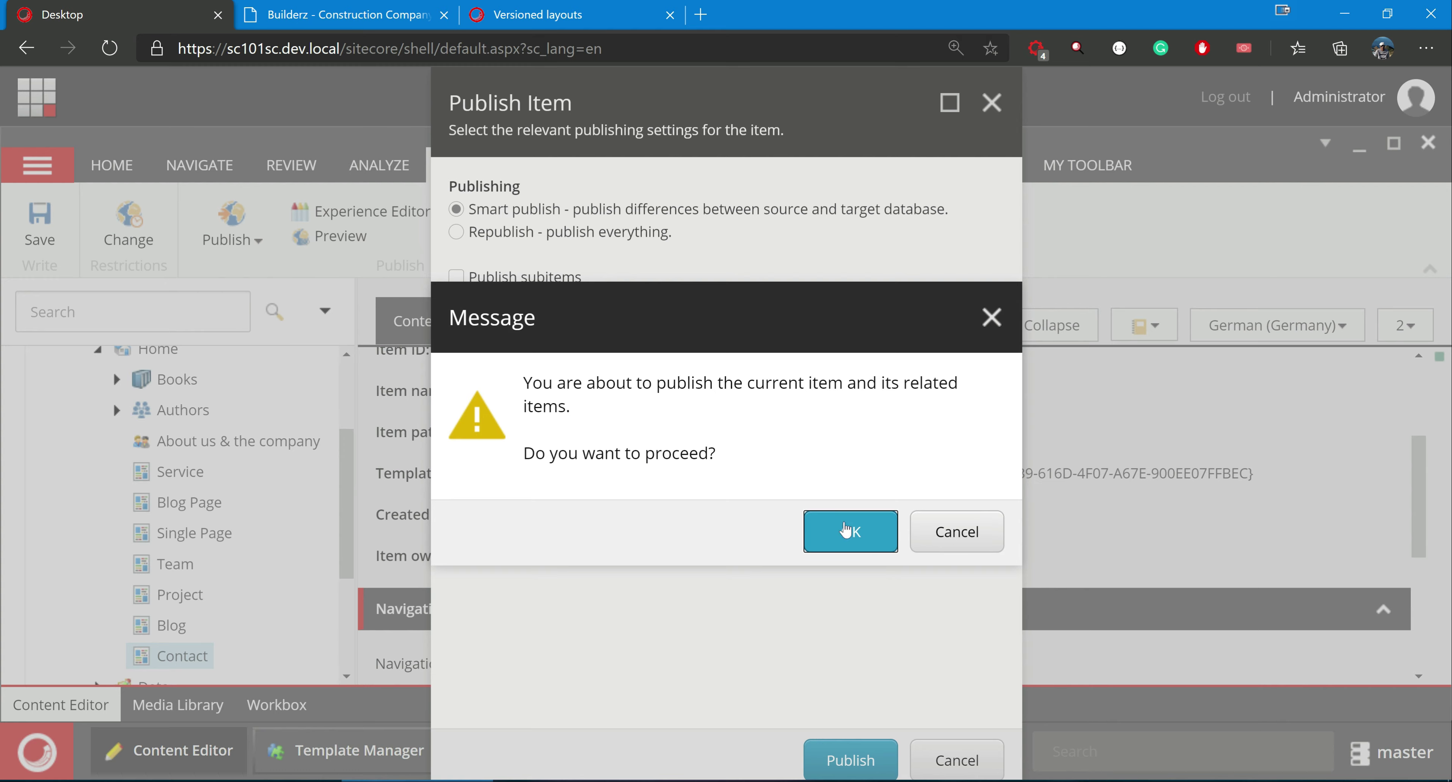
click(847, 530)
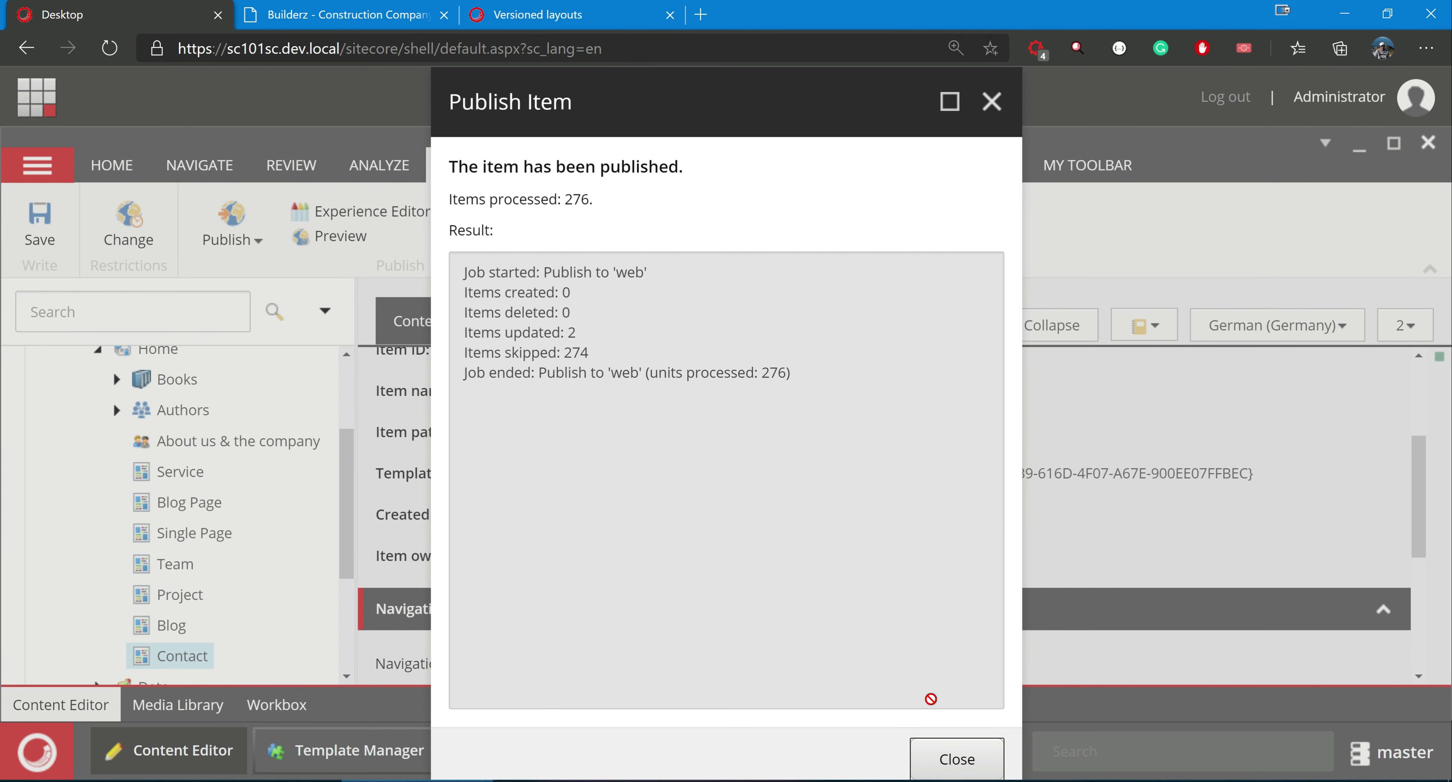
click(941, 758)
Step: Reload the website's Contact page to check the effect of the shared layout change, and return to the Sitecore desktop
click(350, 11)
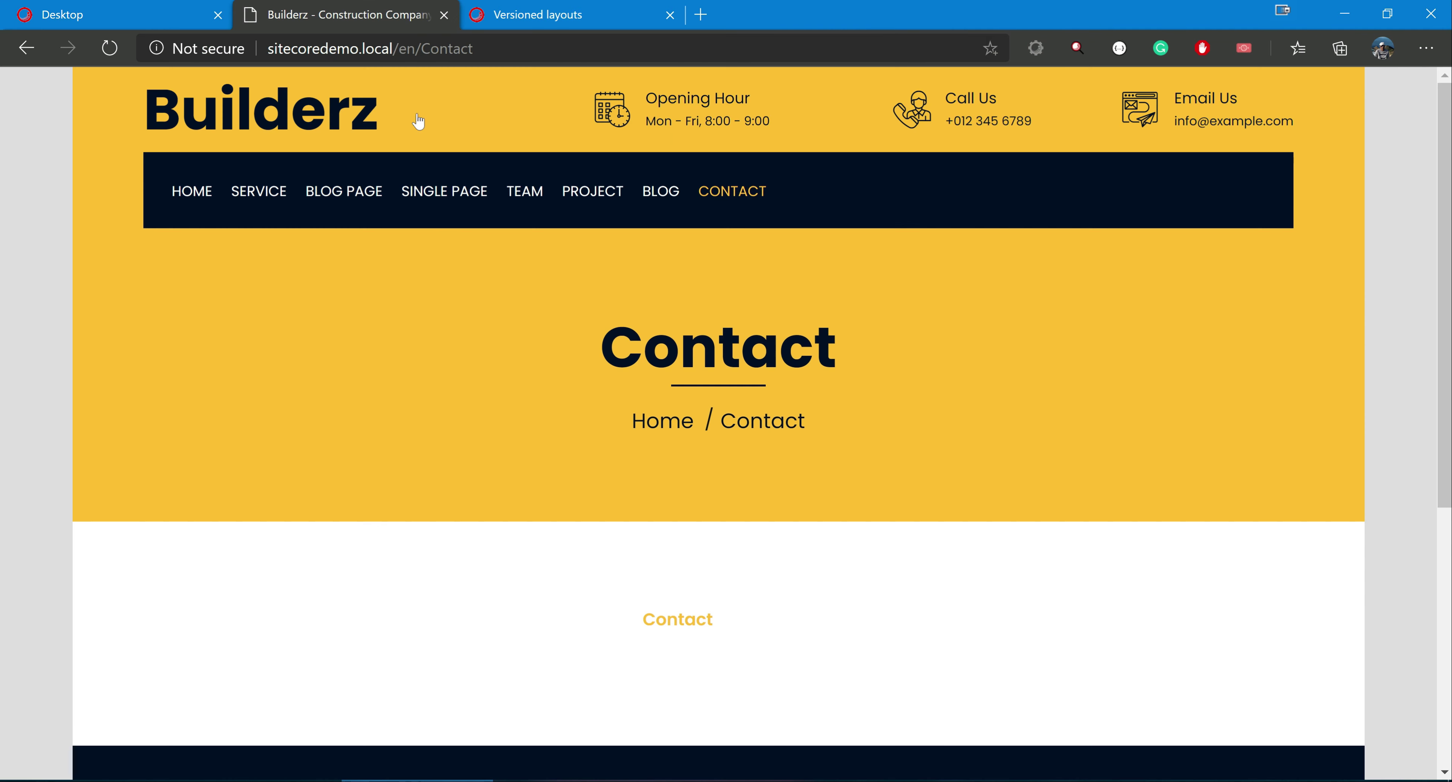
click(109, 50)
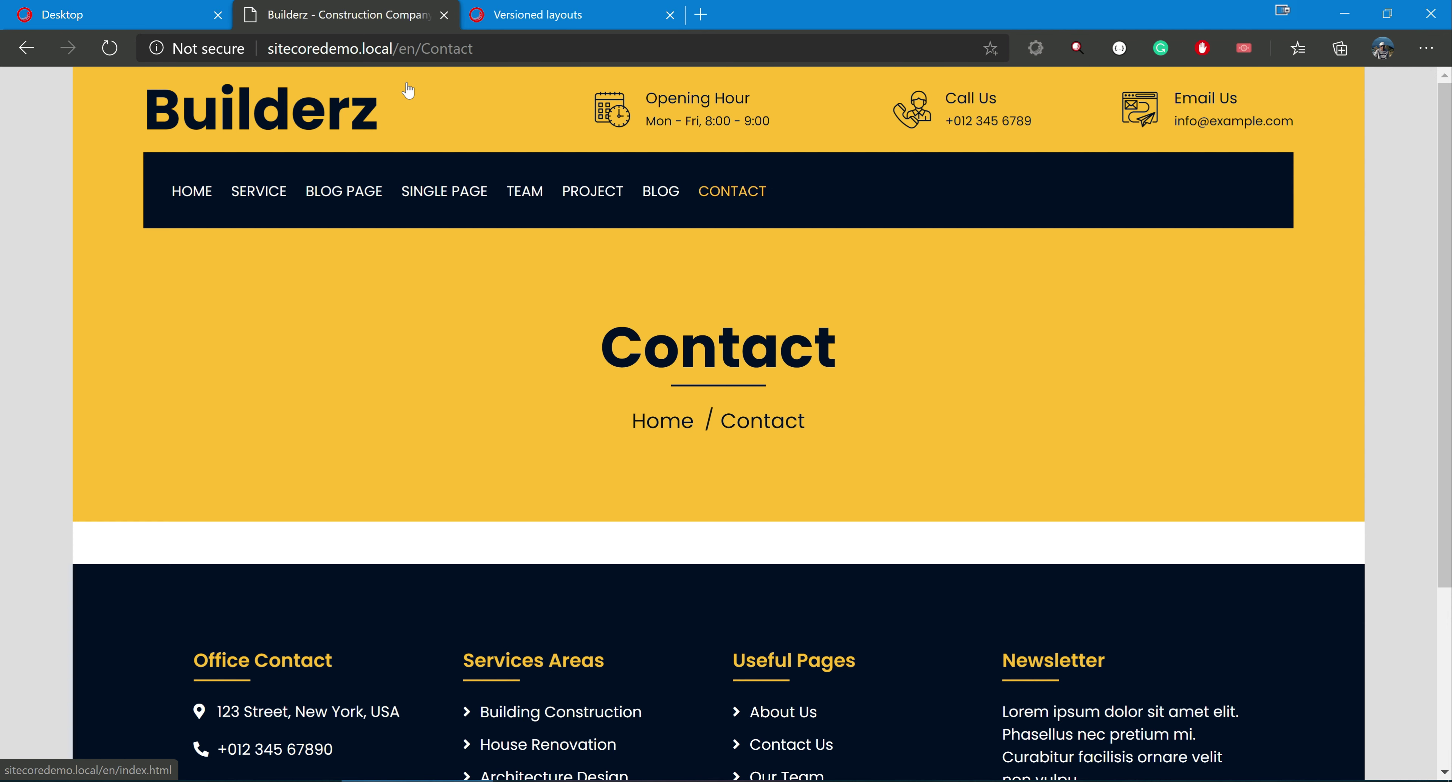
click(111, 22)
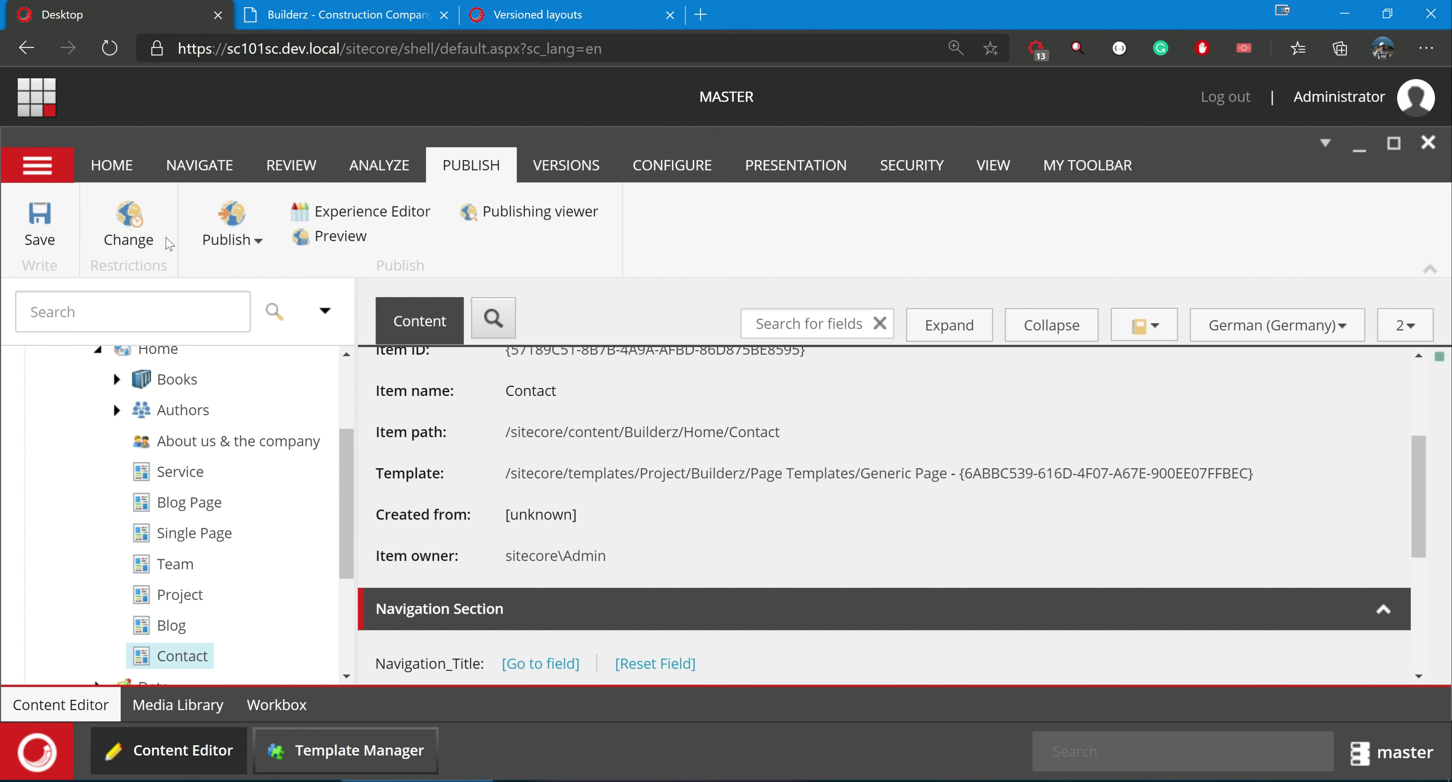
Step: Compare the shared and final layouts of version 2 of the German (Germany) Contact item
click(781, 165)
click(125, 226)
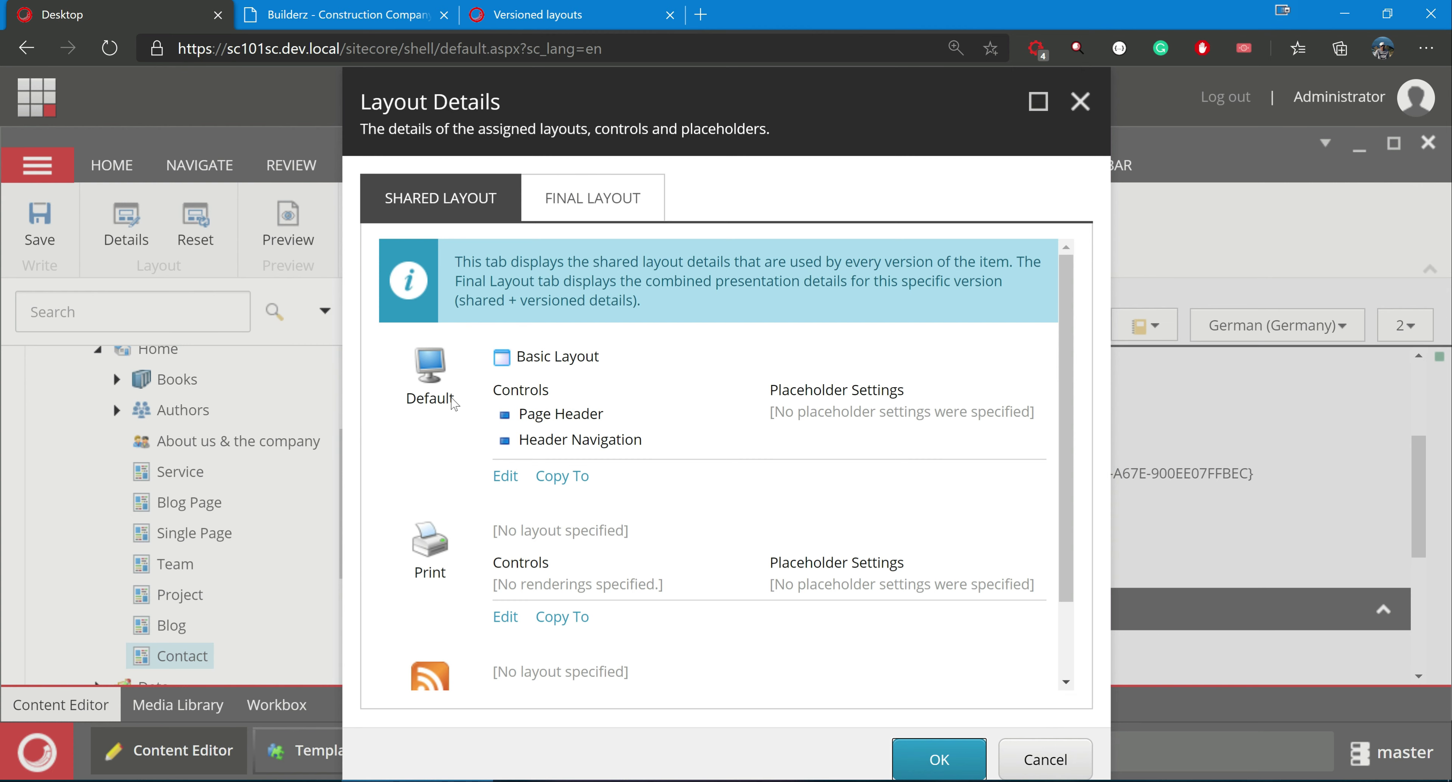
click(592, 202)
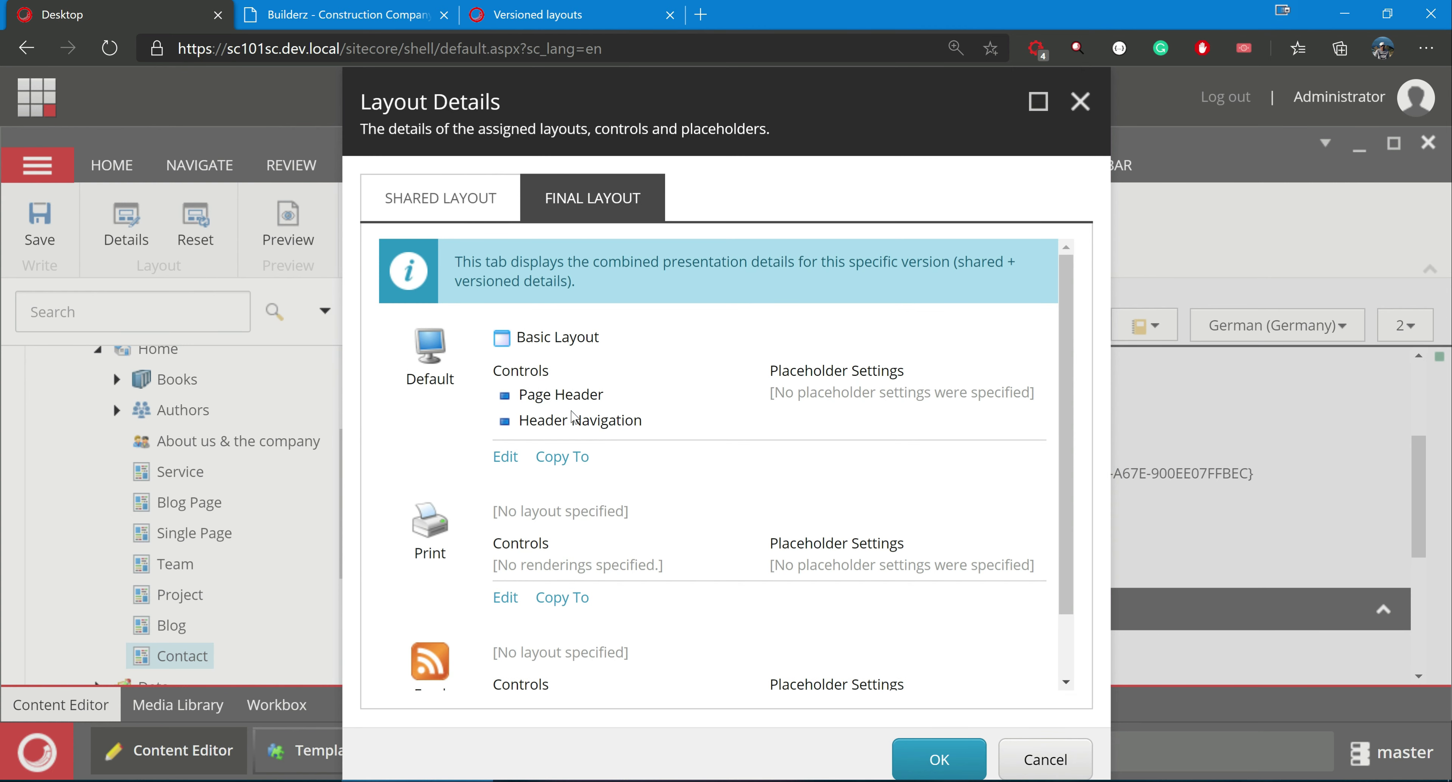
click(1073, 110)
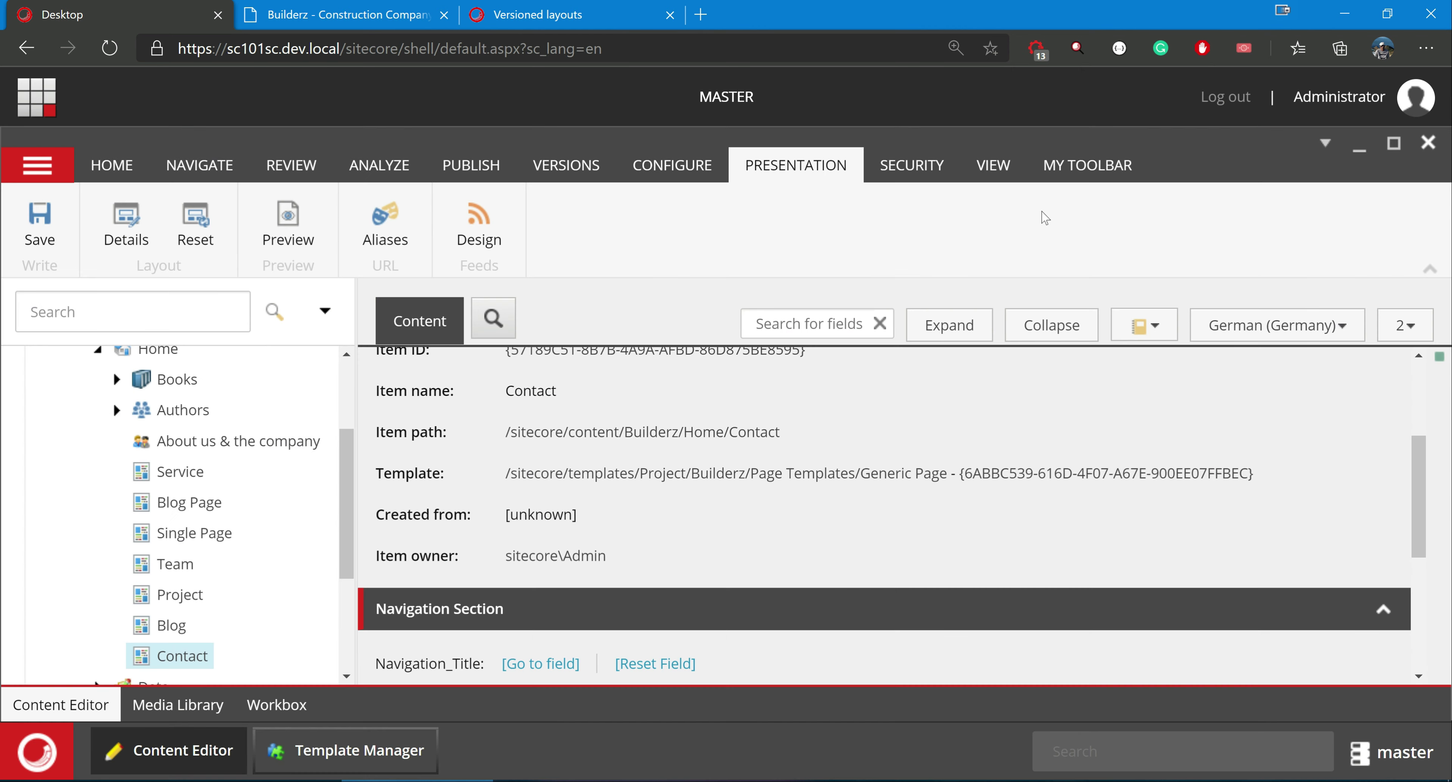
Step: Switch the German (Germany) Contact item to version 1 and compare its shared and final layouts
click(1396, 316)
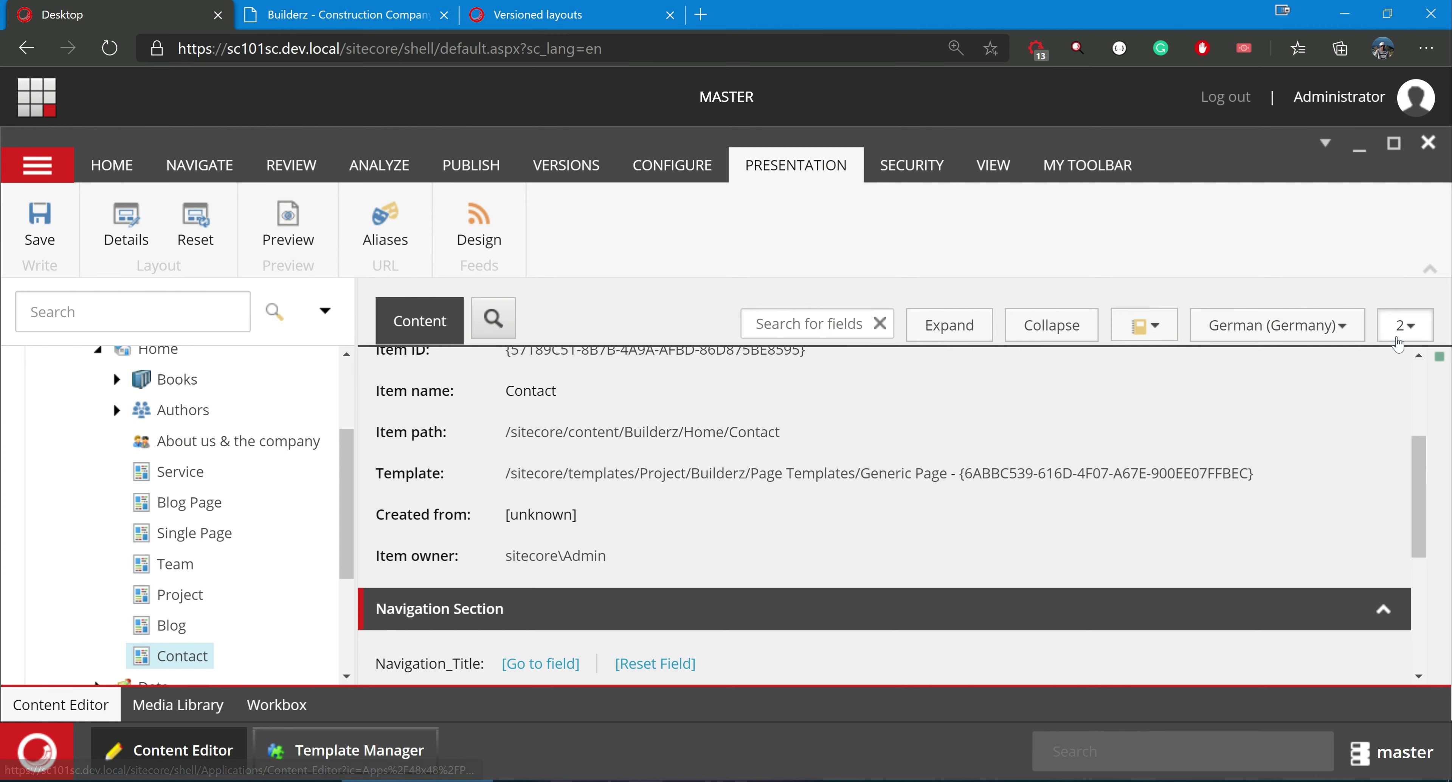
click(1026, 407)
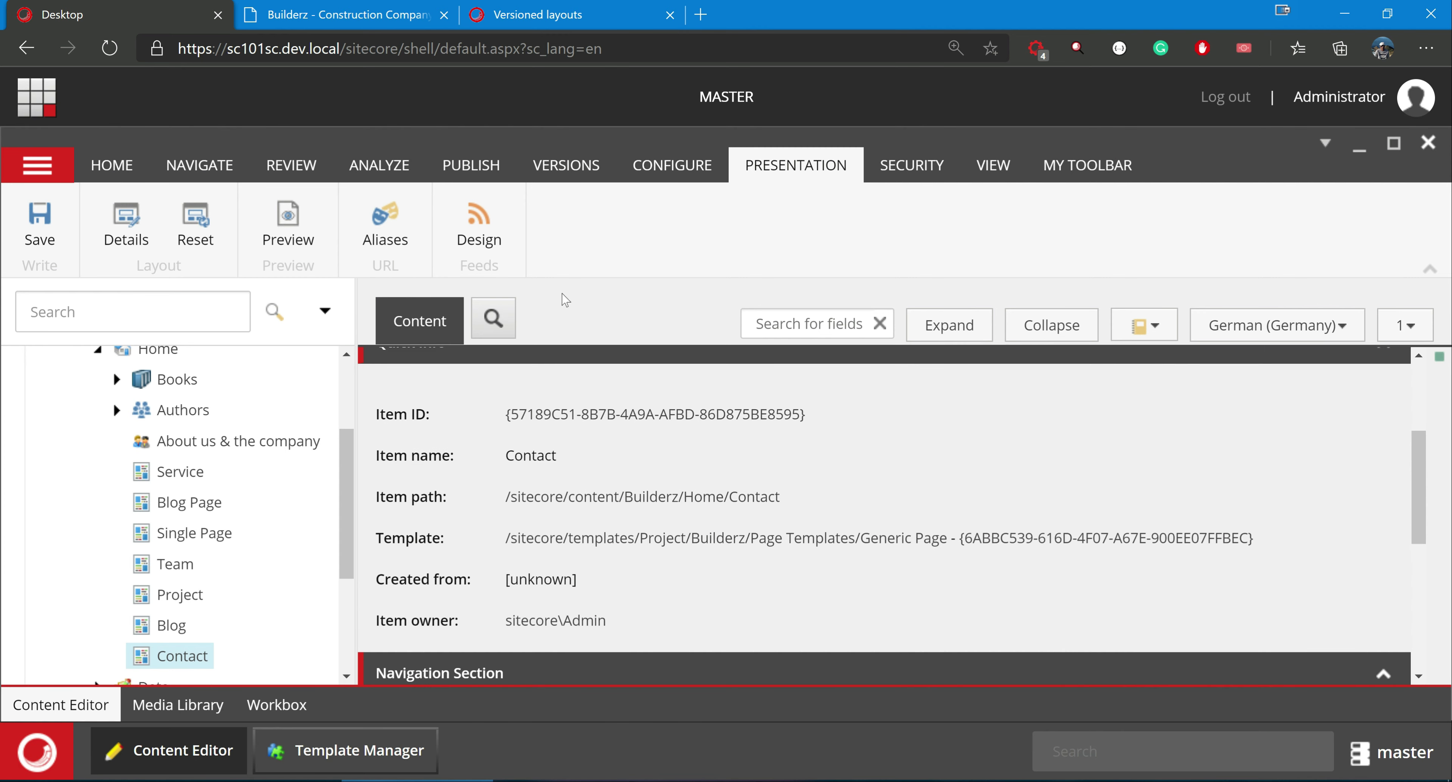
click(126, 226)
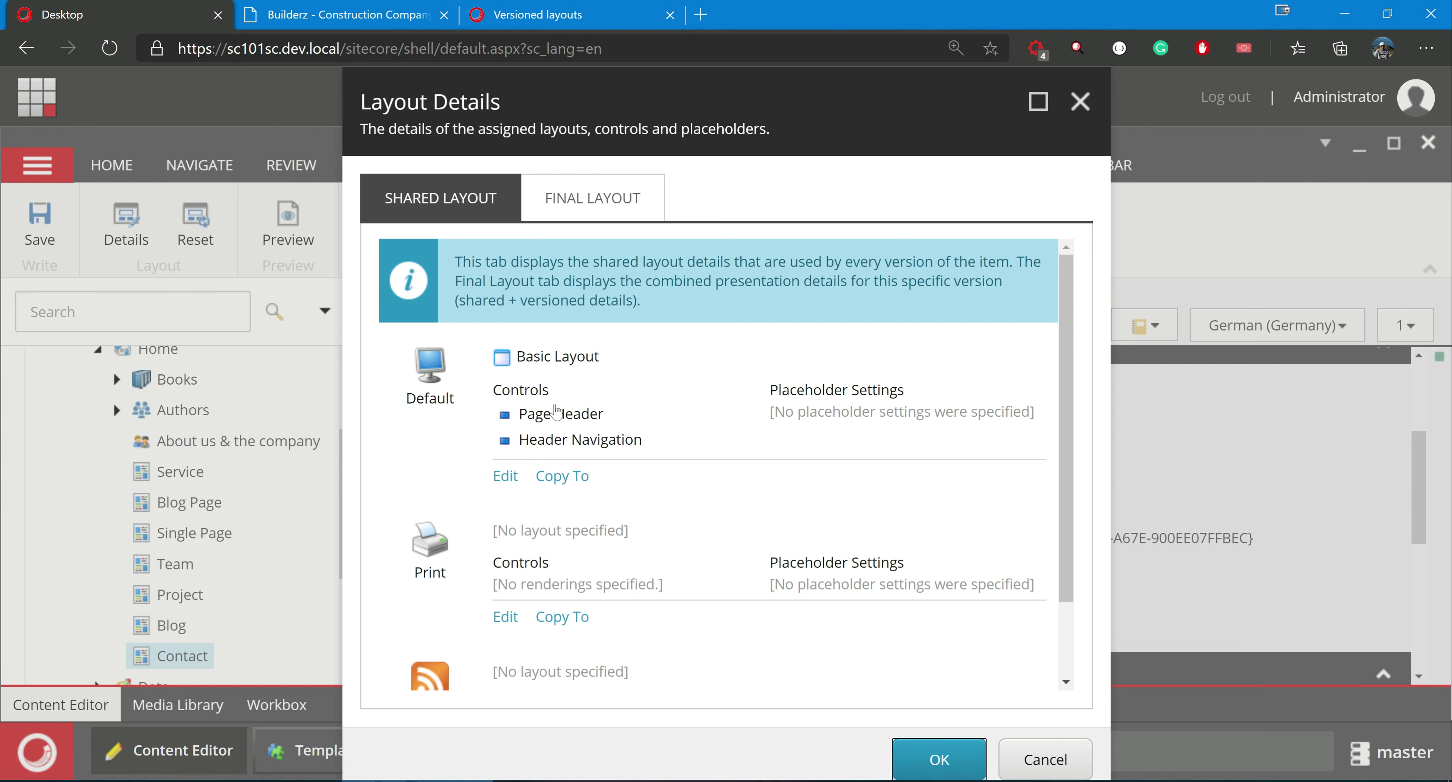
click(592, 198)
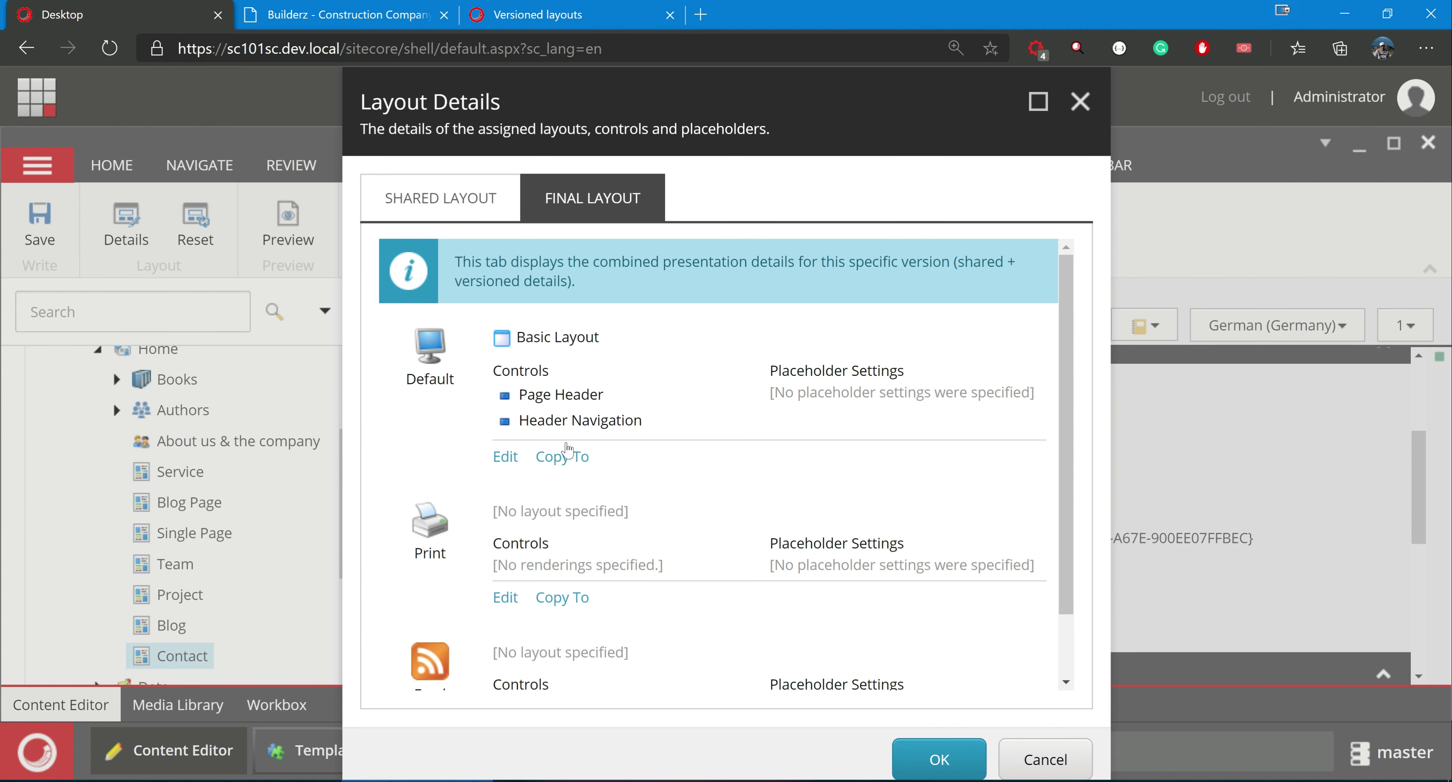
click(1084, 102)
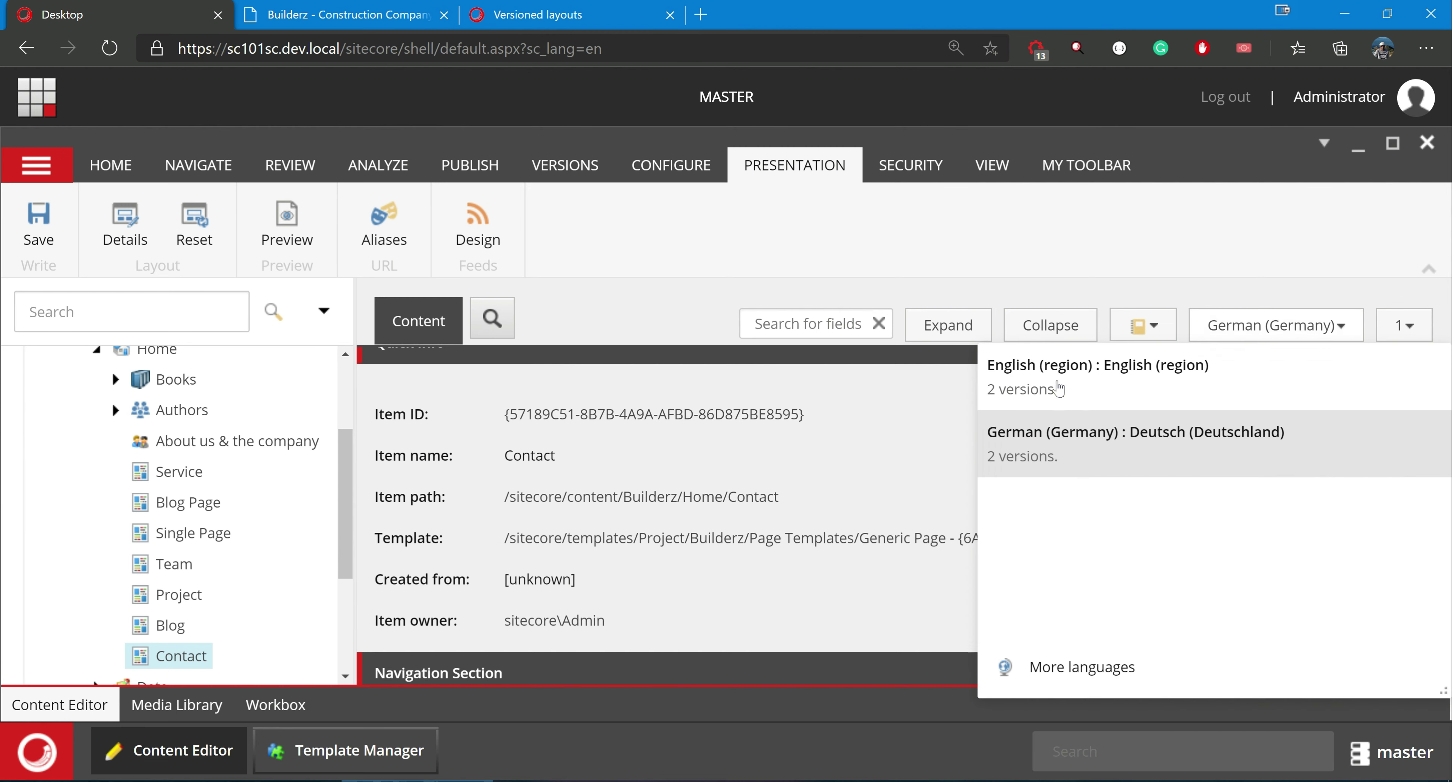
Step: Switch the Contact item's language to English and check the shared layout controls of version 2
click(1060, 383)
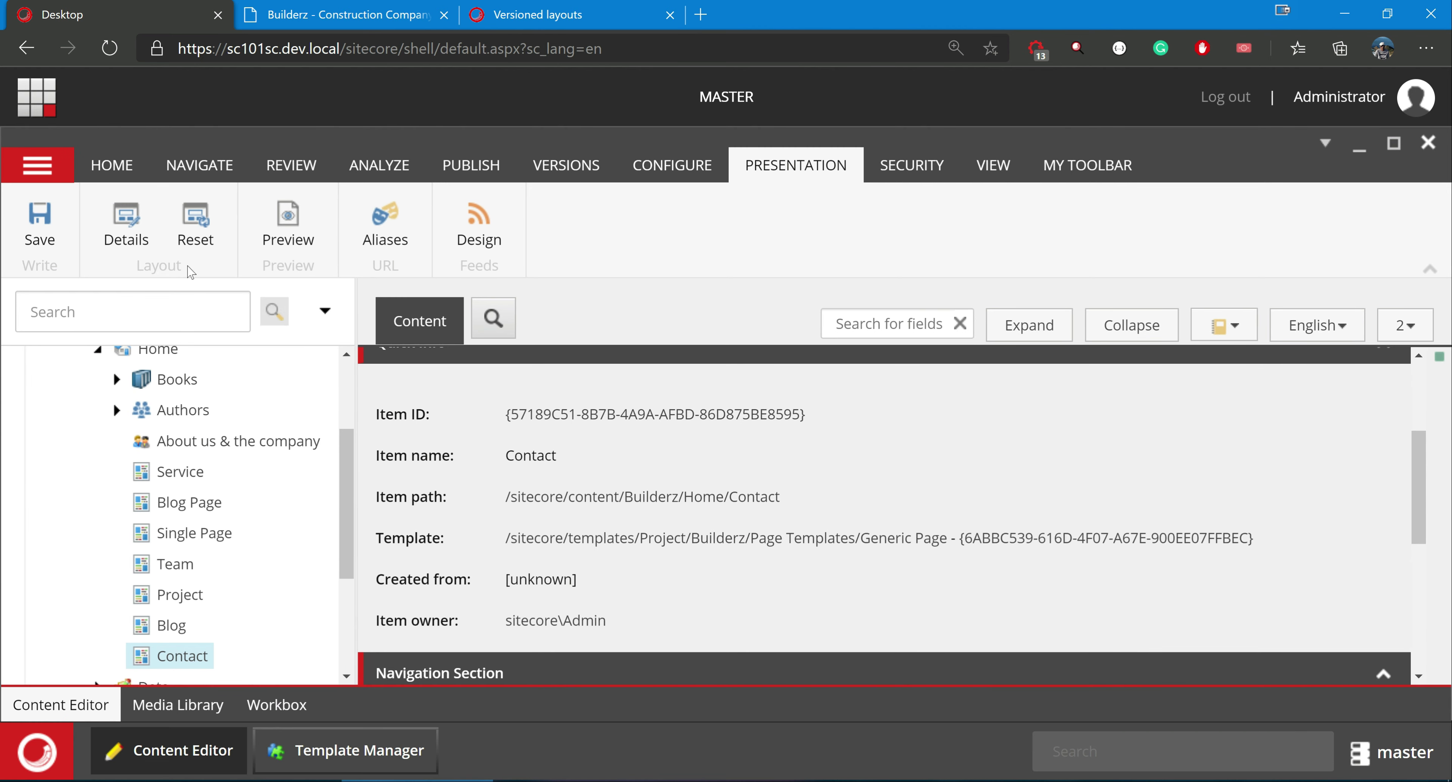
click(121, 226)
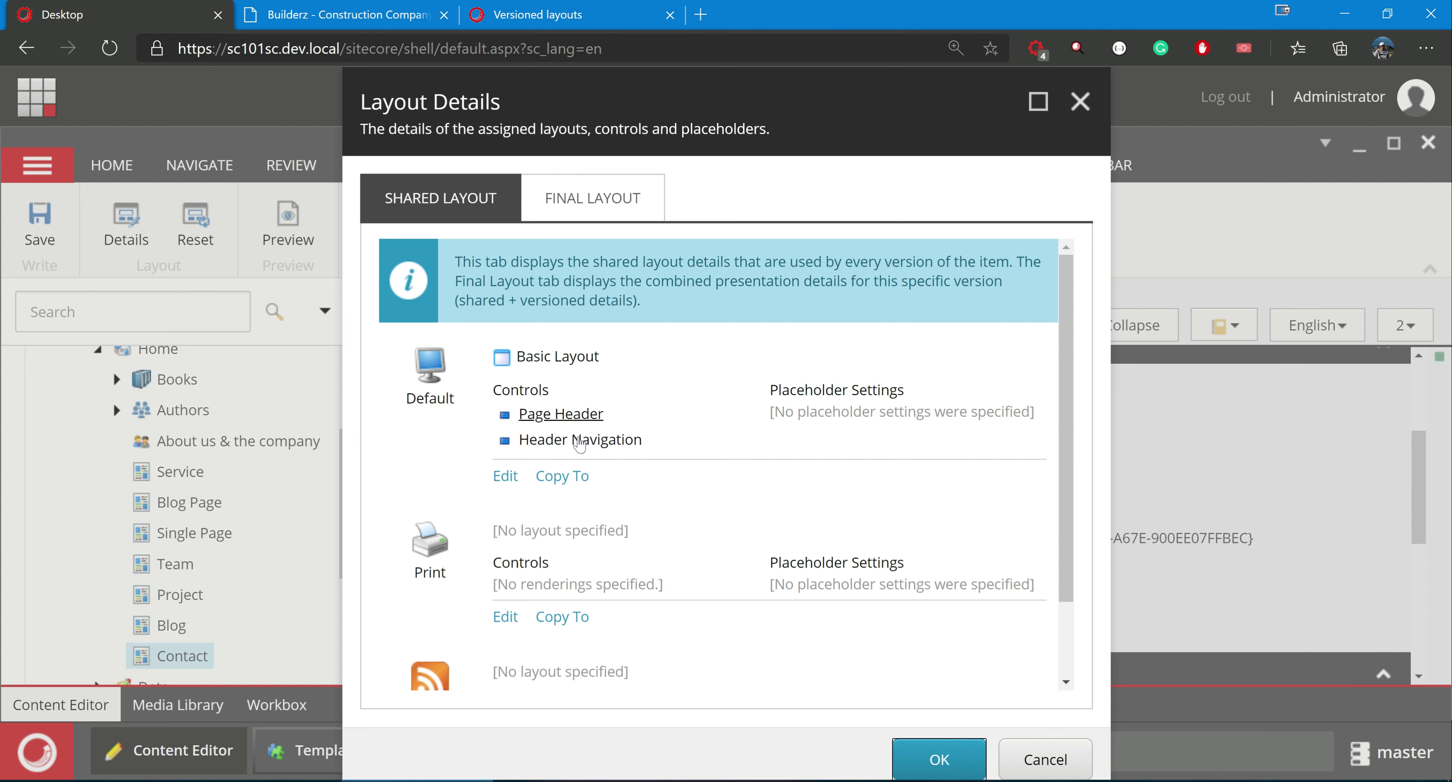
click(1080, 118)
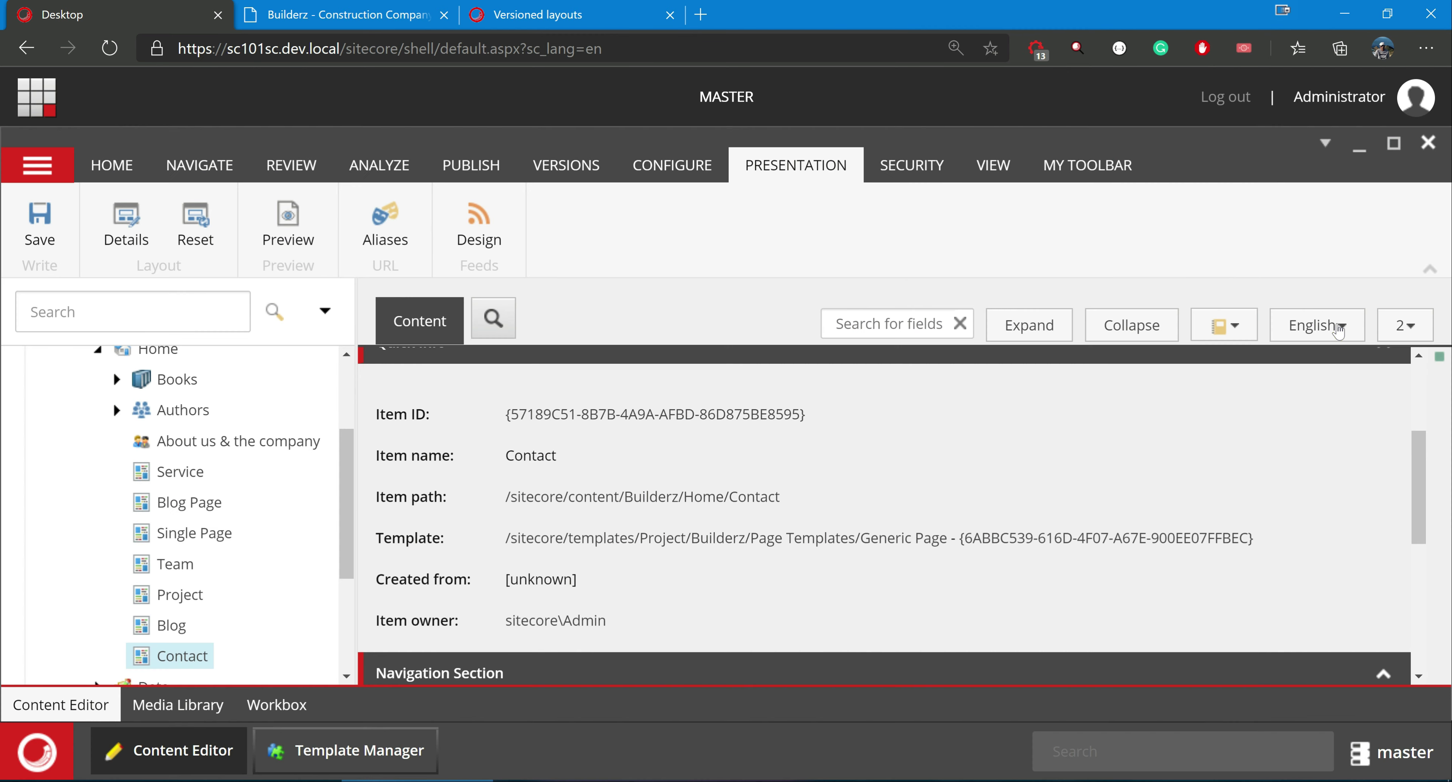
Step: Switch the English Contact item to version 1 and review its shared and final layouts
click(1405, 325)
click(973, 414)
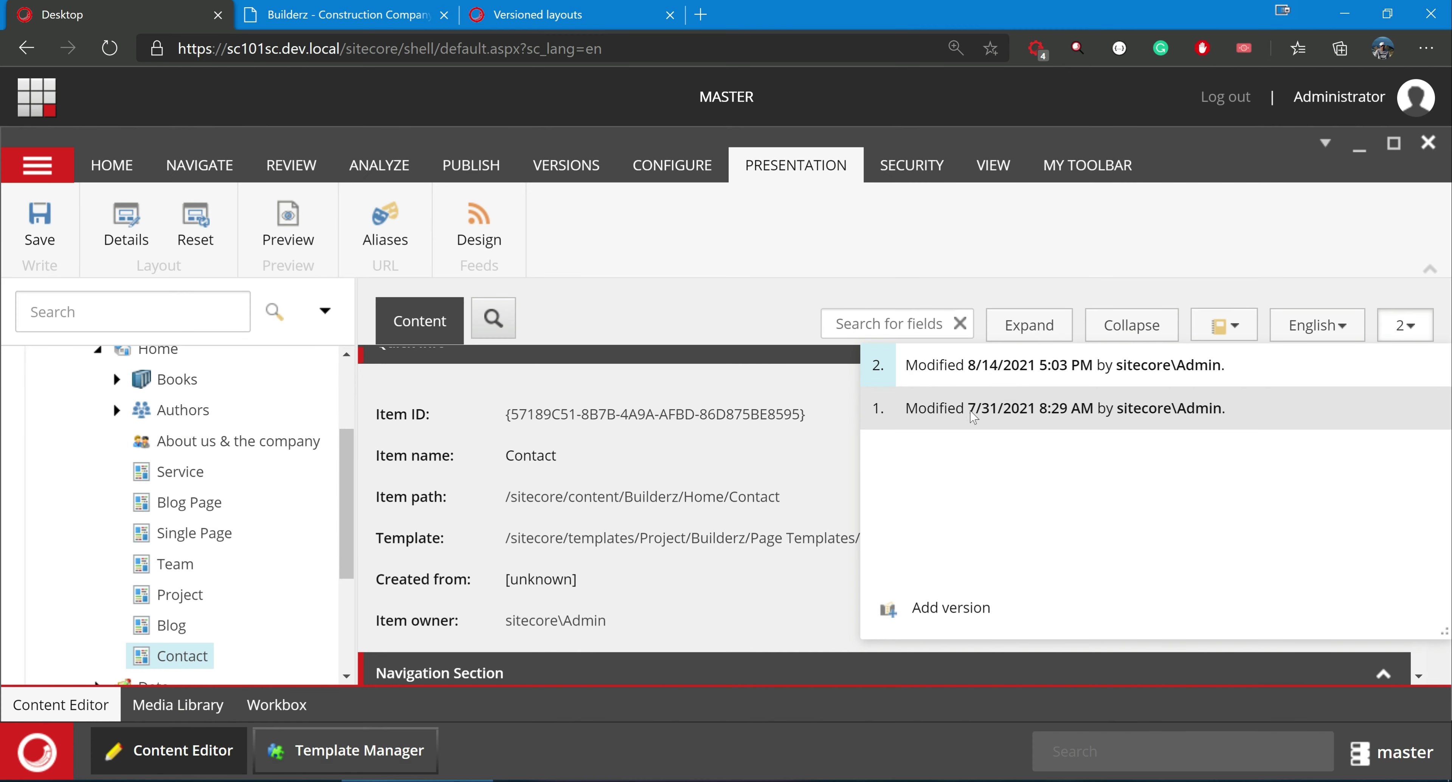
click(119, 225)
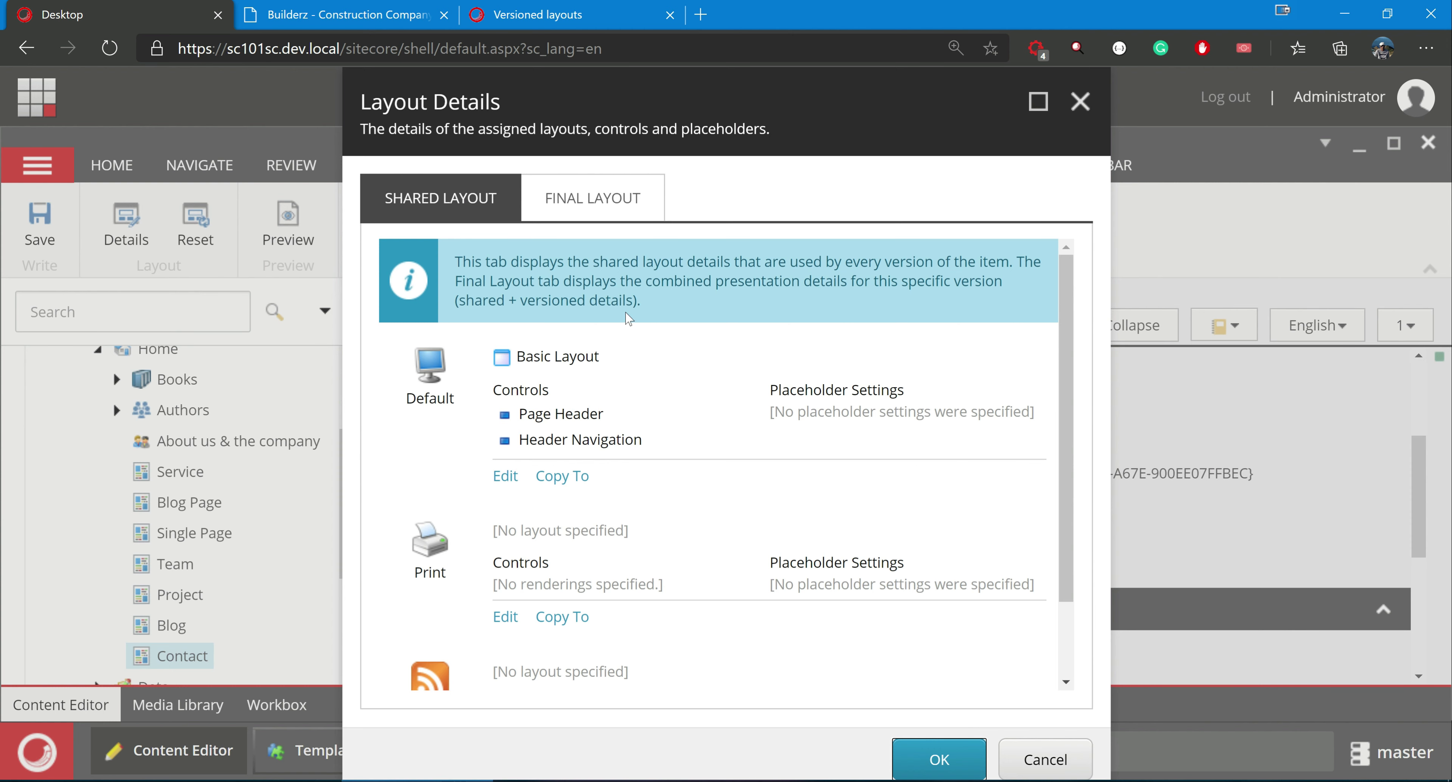
click(599, 204)
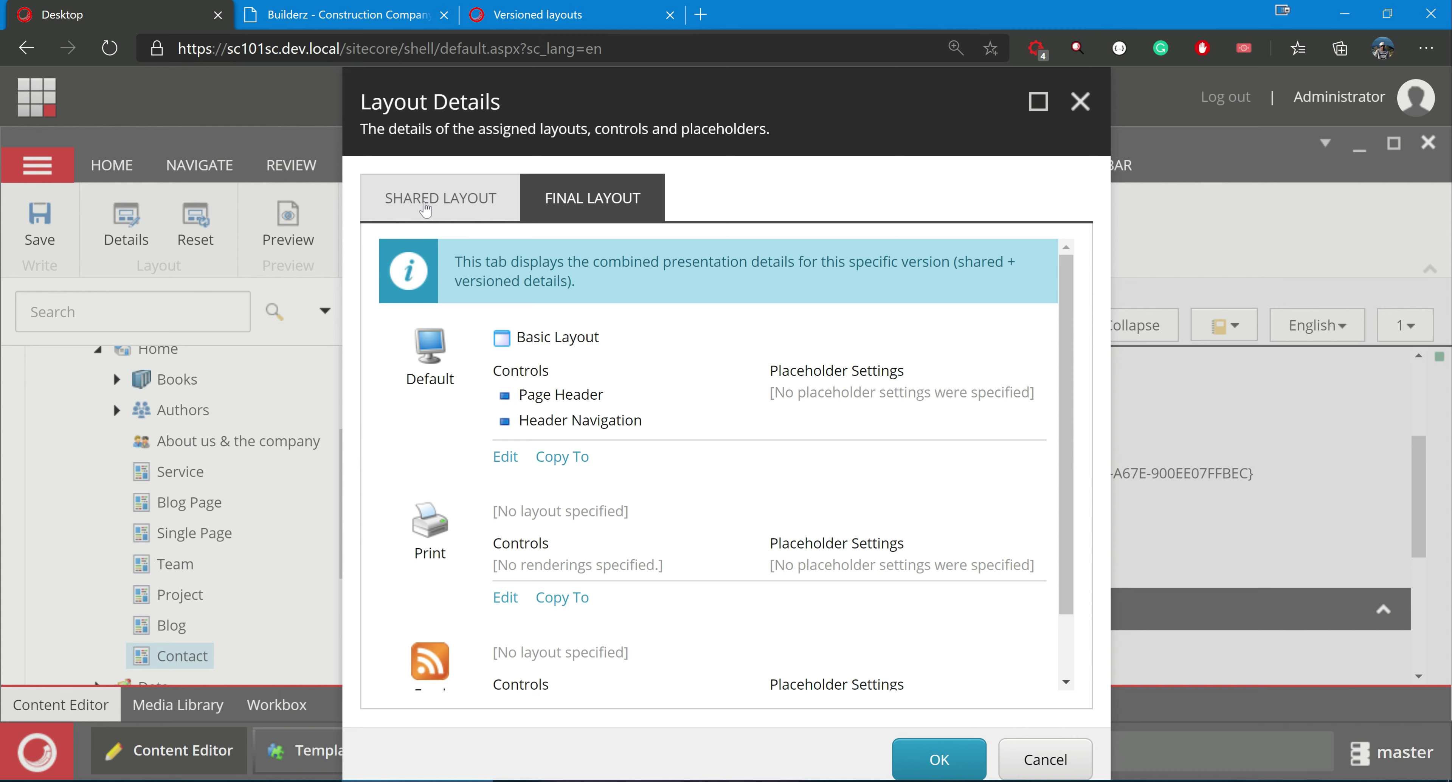
click(1080, 102)
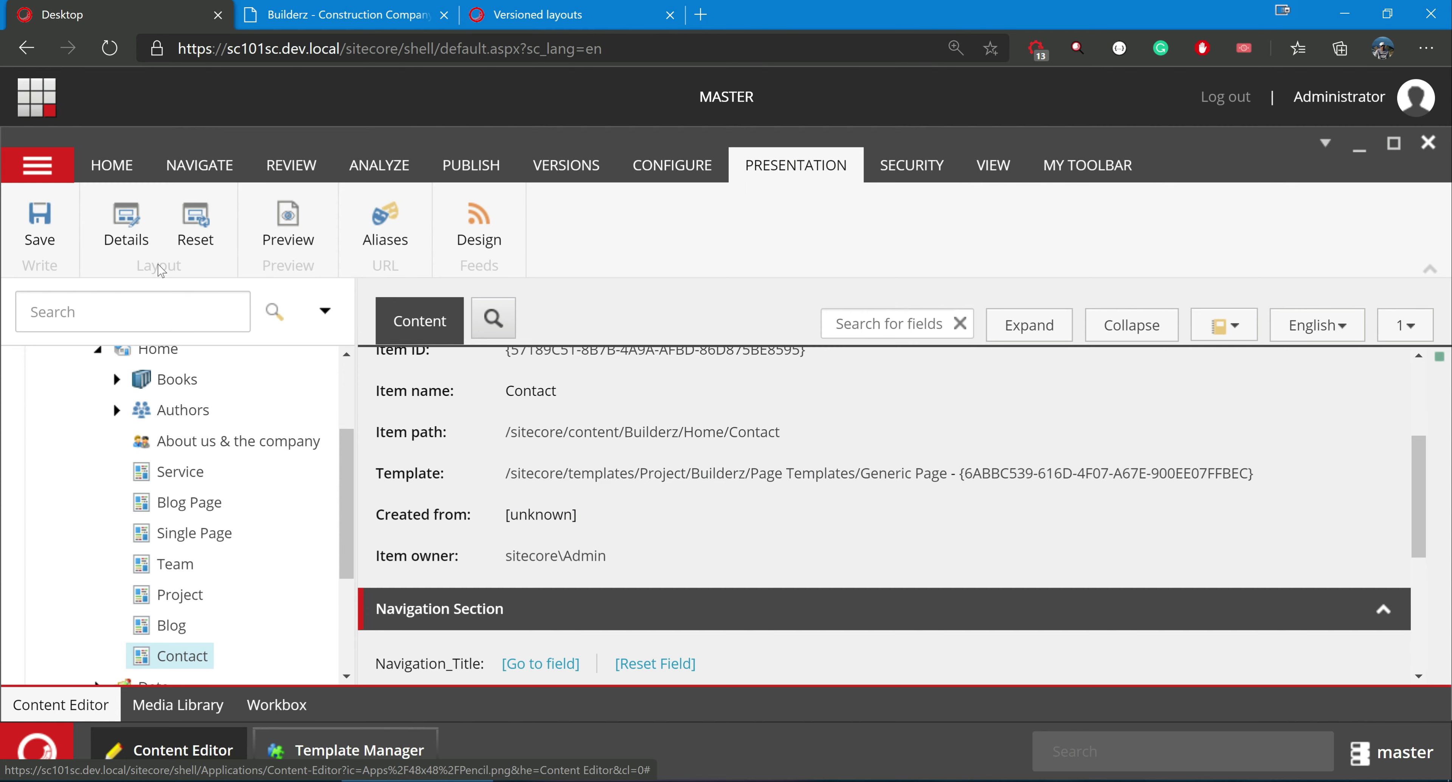
click(126, 224)
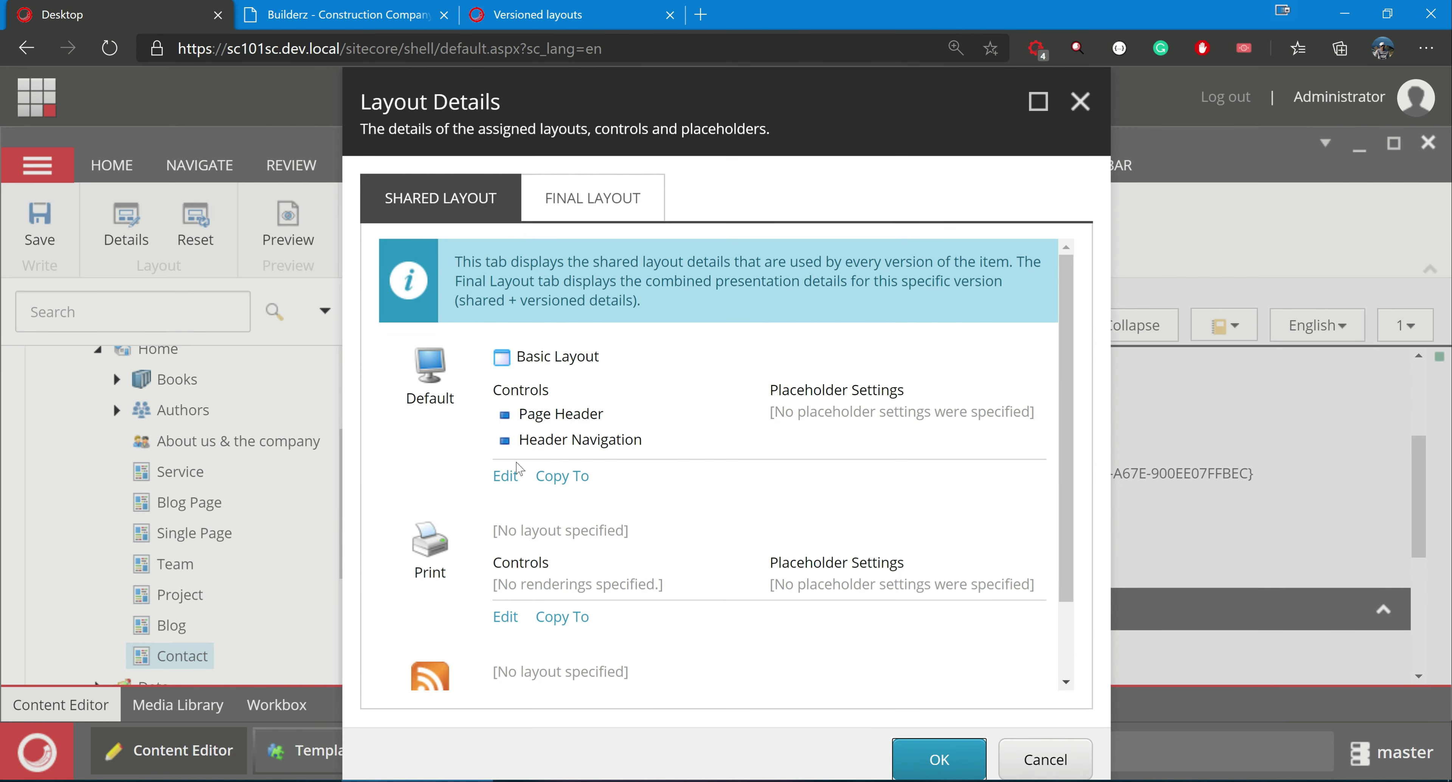
click(1086, 112)
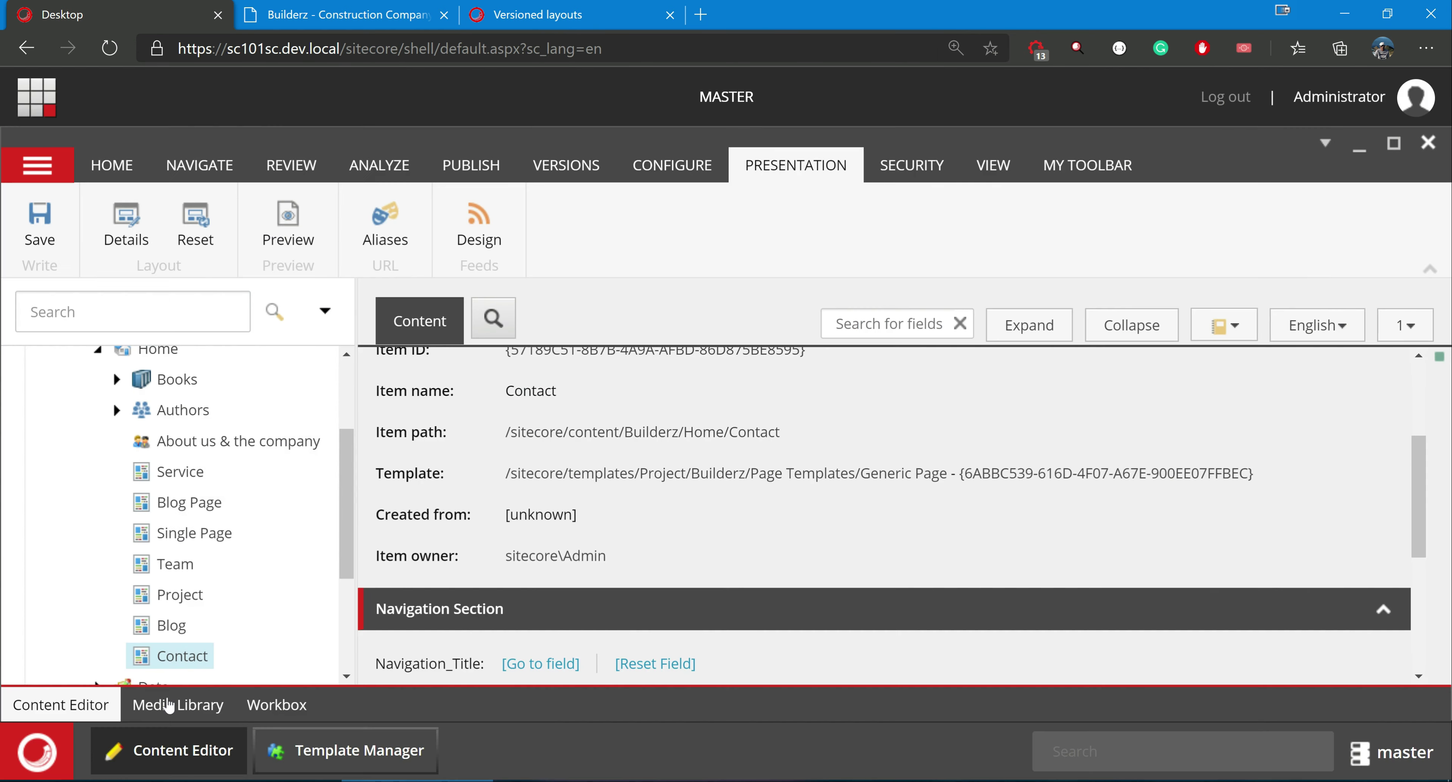
Step: Select the Blog item and check which controls its shared layout contains
click(171, 625)
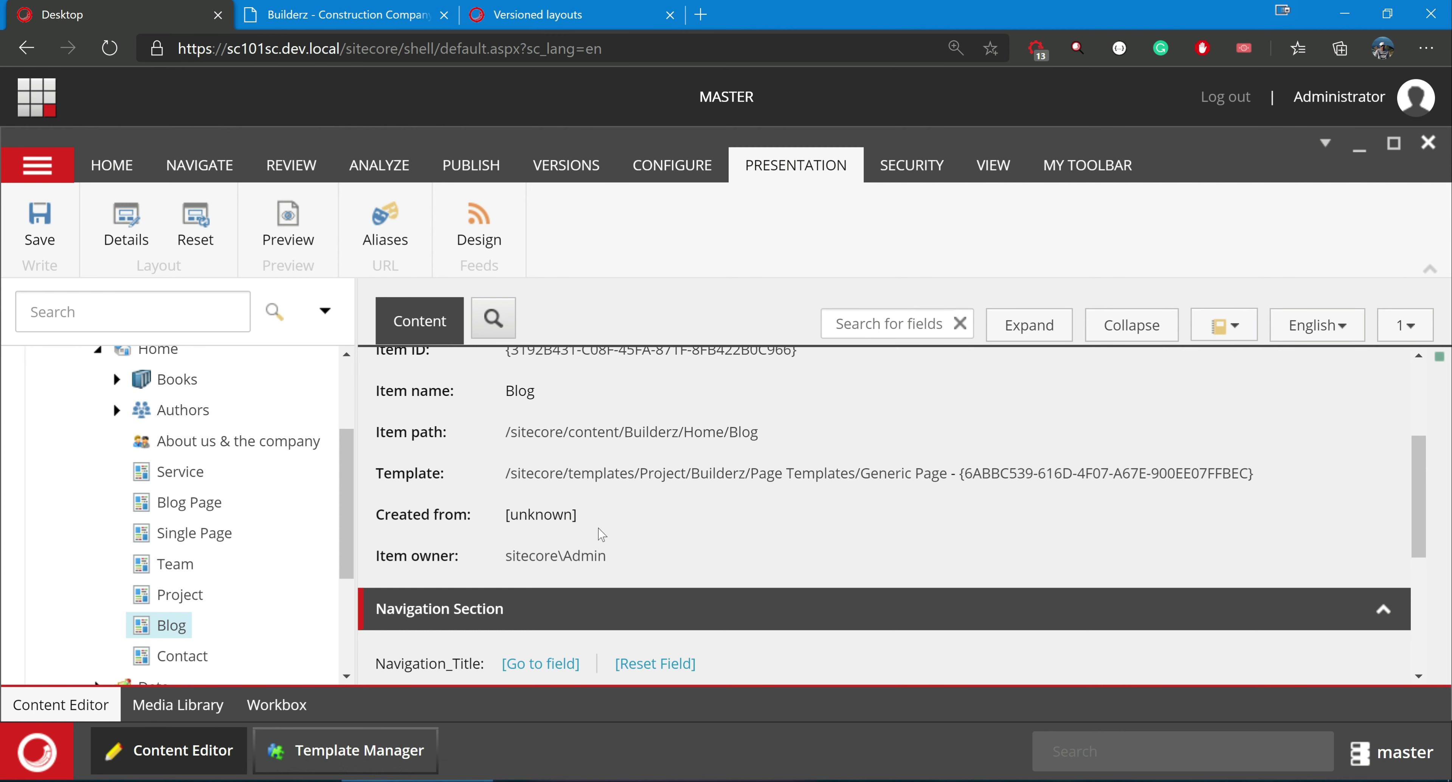
click(127, 225)
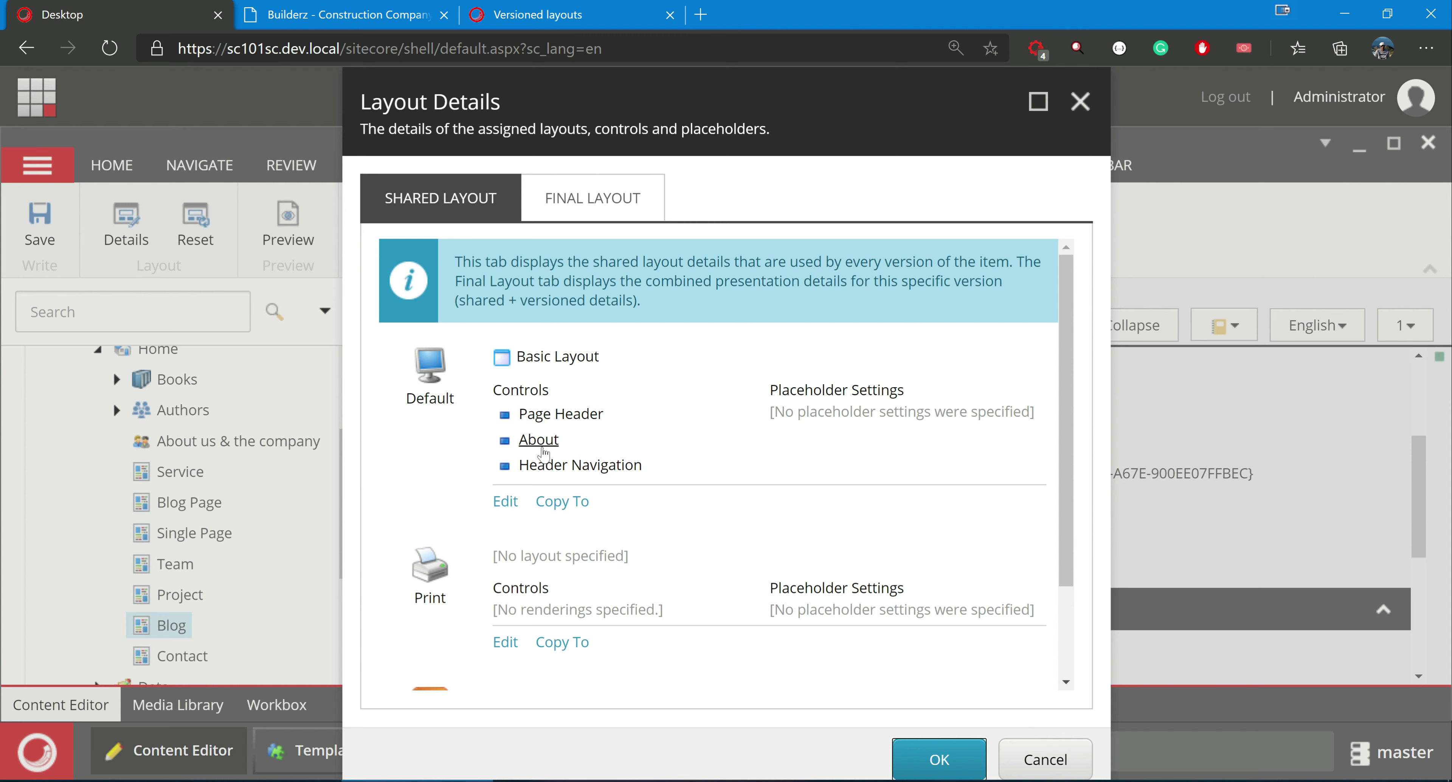
click(1080, 101)
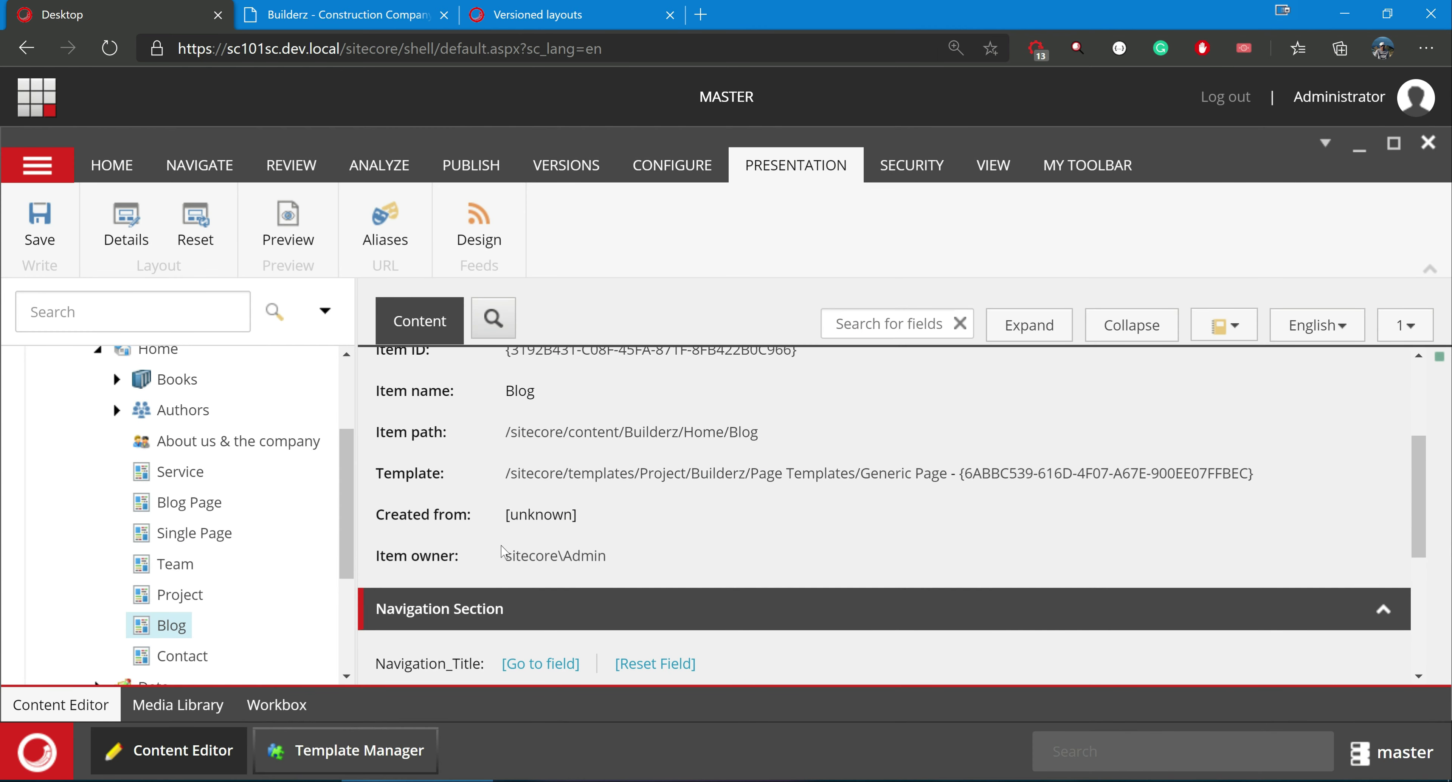